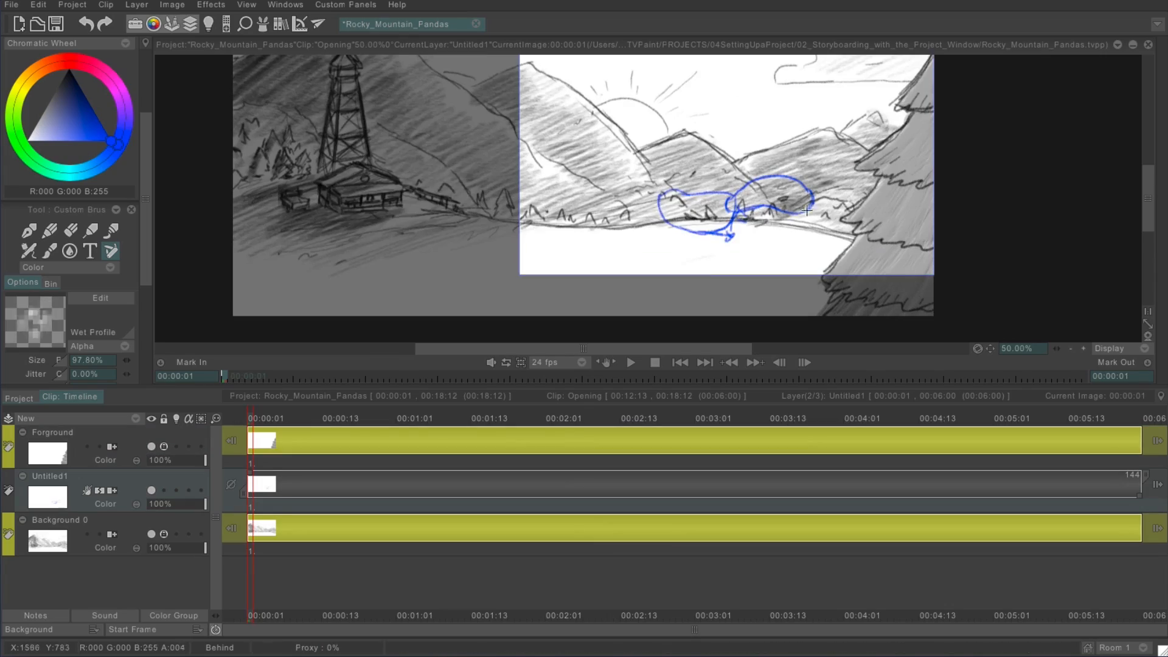
- Sketch rough blue strokes across the valley on the Opening clip's Untitled1 layer while moving through its timeline
{"action": "left_click_drag", "start_coordinate": [251, 424], "coordinate": [760, 425]}
{"action": "left_click_drag", "start_coordinate": [528, 216], "coordinate": [574, 177]}
{"action": "left_click_drag", "start_coordinate": [473, 240], "coordinate": [538, 246]}
{"action": "left_click_drag", "start_coordinate": [760, 424], "coordinate": [1035, 425]}
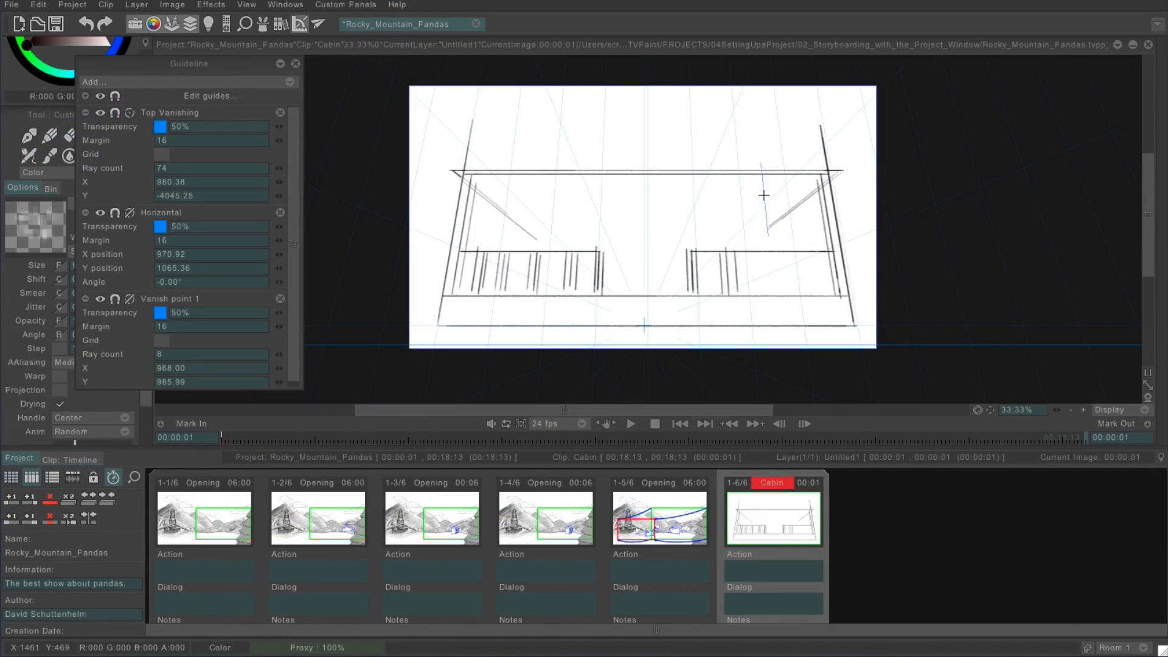
- Draw the front steps and entrance lines of the porch in the Cabin clip's perspective sketch
{"action": "left_click_drag", "start_coordinate": [544, 317], "coordinate": [736, 319]}
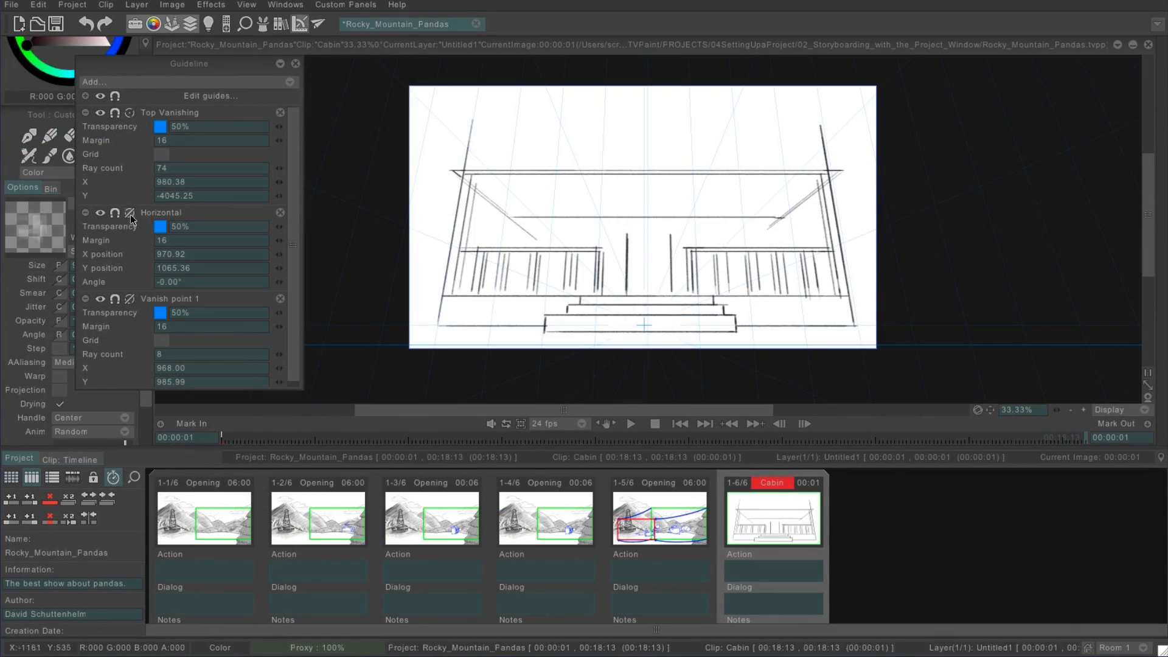
{"action": "left_click_drag", "start_coordinate": [627, 280], "coordinate": [654, 316]}
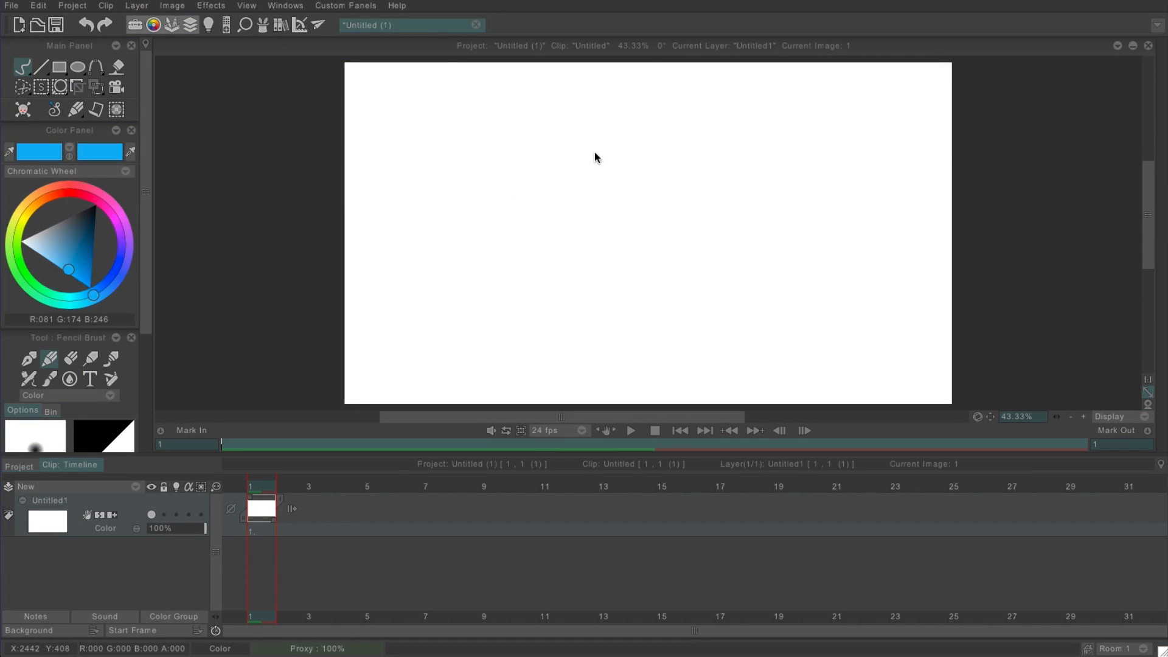
- Show the untitled project's clip overview and display the clip durations as timecode
{"action": "left_click", "coordinate": [19, 466]}
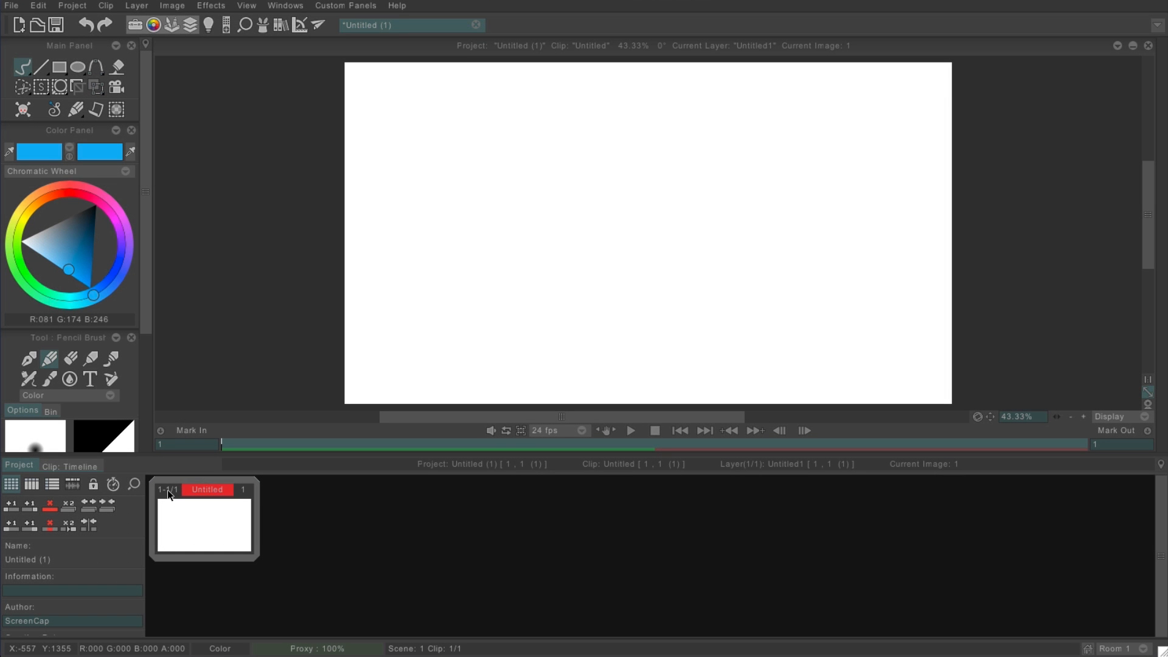
{"action": "mouse_move", "coordinate": [168, 494]}
{"action": "mouse_move", "coordinate": [244, 494]}
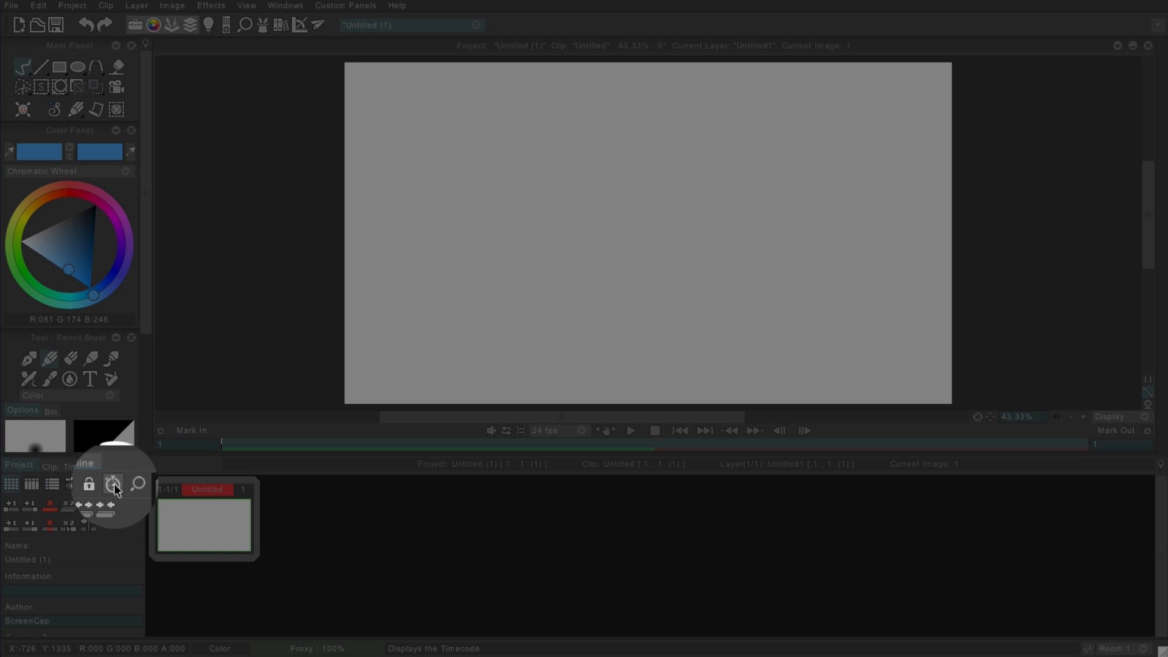
{"action": "left_click", "coordinate": [115, 486]}
{"action": "mouse_move", "coordinate": [239, 496]}
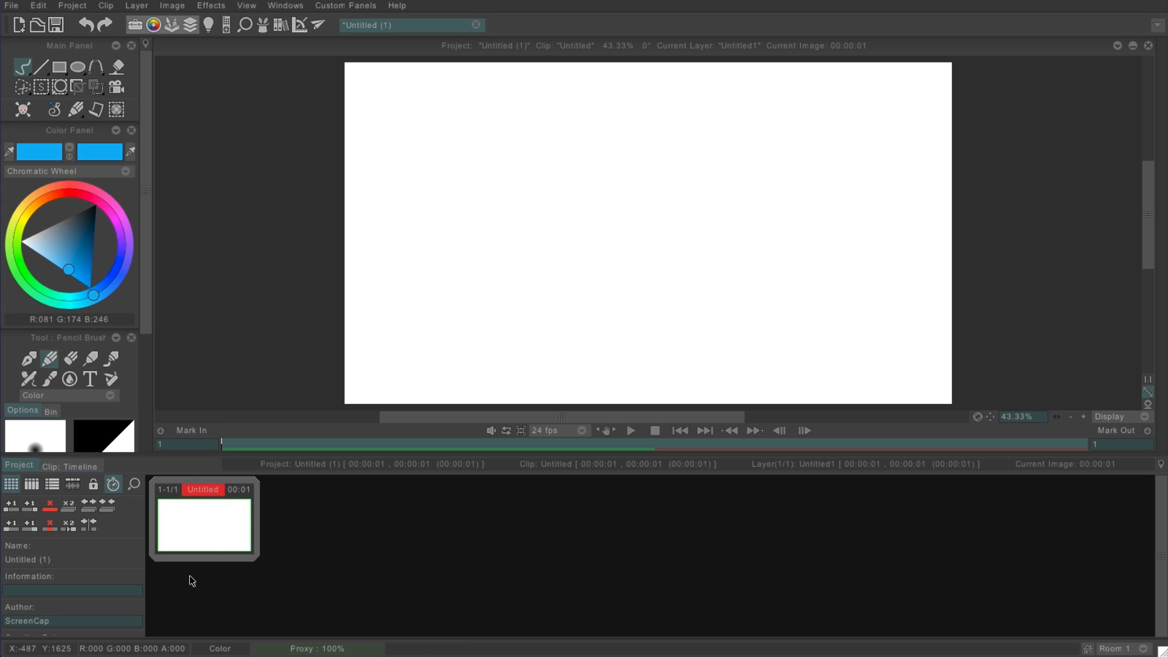
- Rename the project's only clip to Intro
{"action": "double_click", "coordinate": [199, 491]}
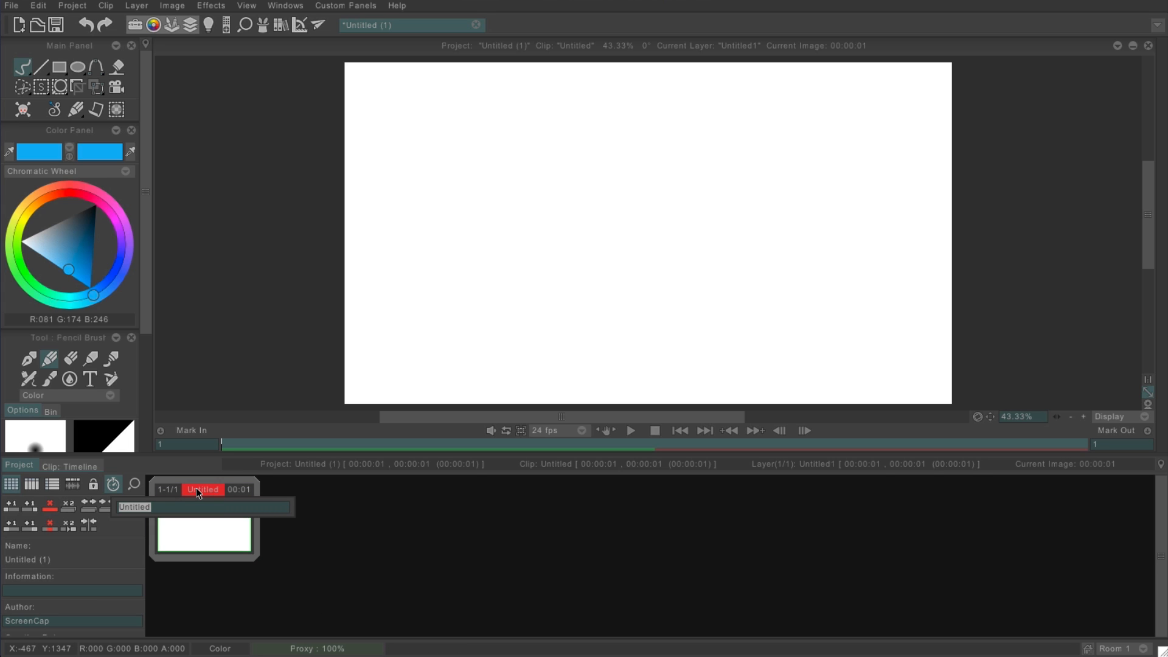
{"action": "type", "text": "Intro"}
{"action": "key", "text": "Return"}
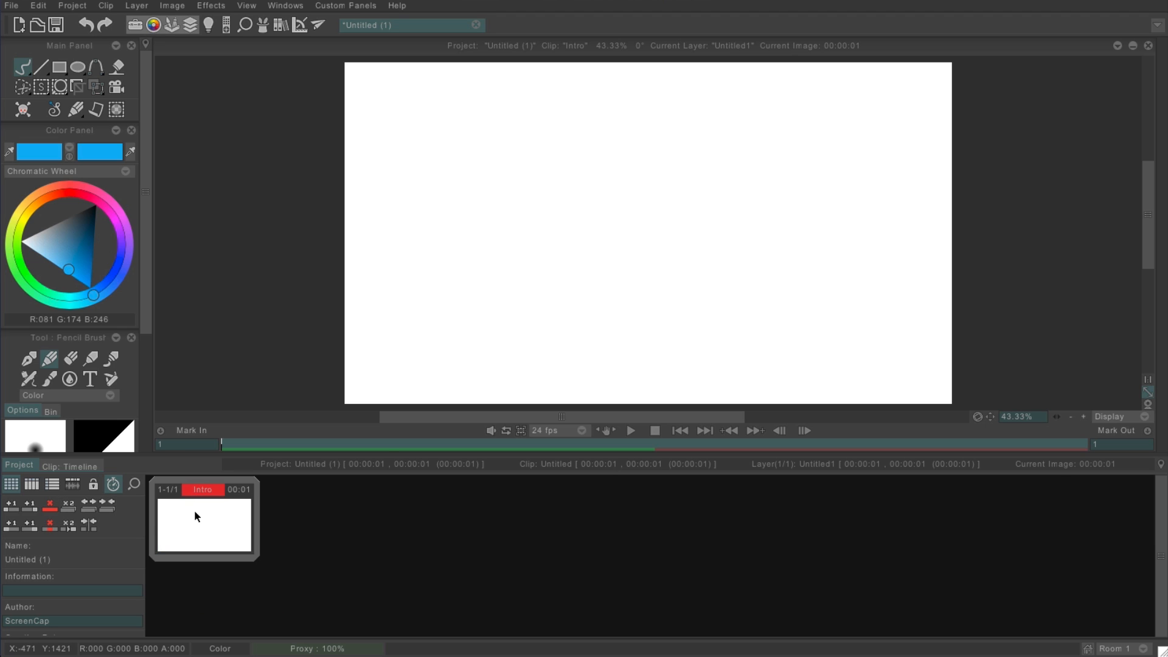
- Draw a large blue letter A in the Intro clip, check its timeline and return to the project overview
{"action": "left_click", "coordinate": [195, 511]}
{"action": "mouse_move", "coordinate": [534, 329]}
{"action": "left_mouse_down"}
{"action": "mouse_move", "coordinate": [683, 216]}
{"action": "mouse_move", "coordinate": [677, 323]}
{"action": "left_mouse_up"}
{"action": "left_click_drag", "start_coordinate": [574, 222], "coordinate": [701, 218]}
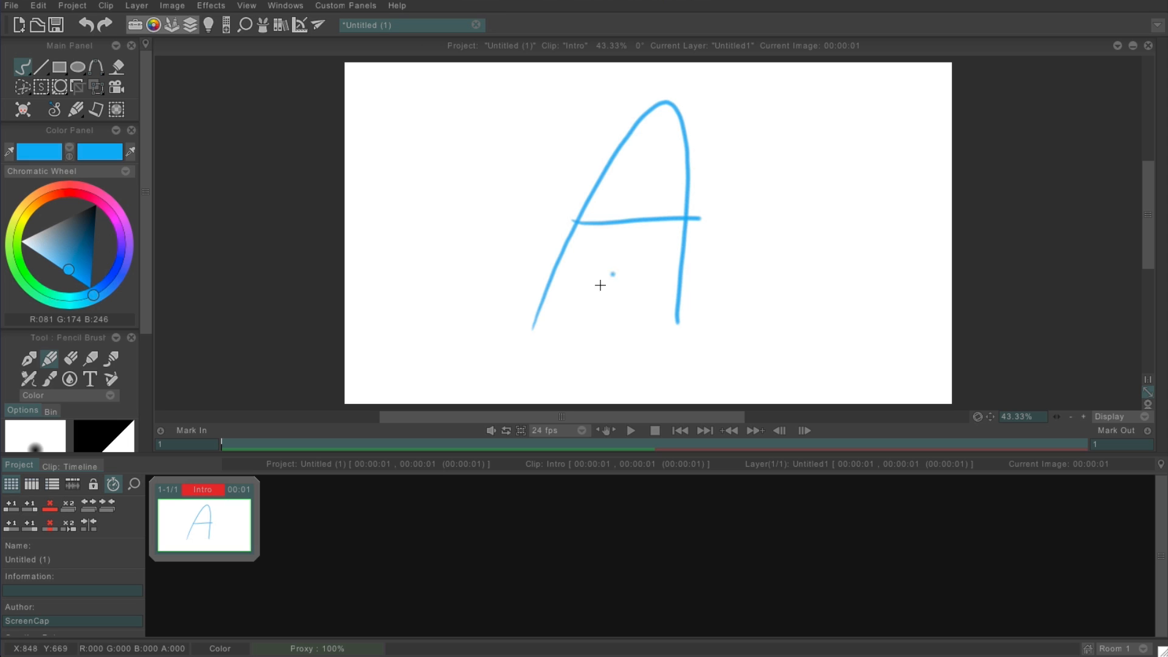
{"action": "left_click", "coordinate": [65, 465]}
{"action": "left_click", "coordinate": [23, 466]}
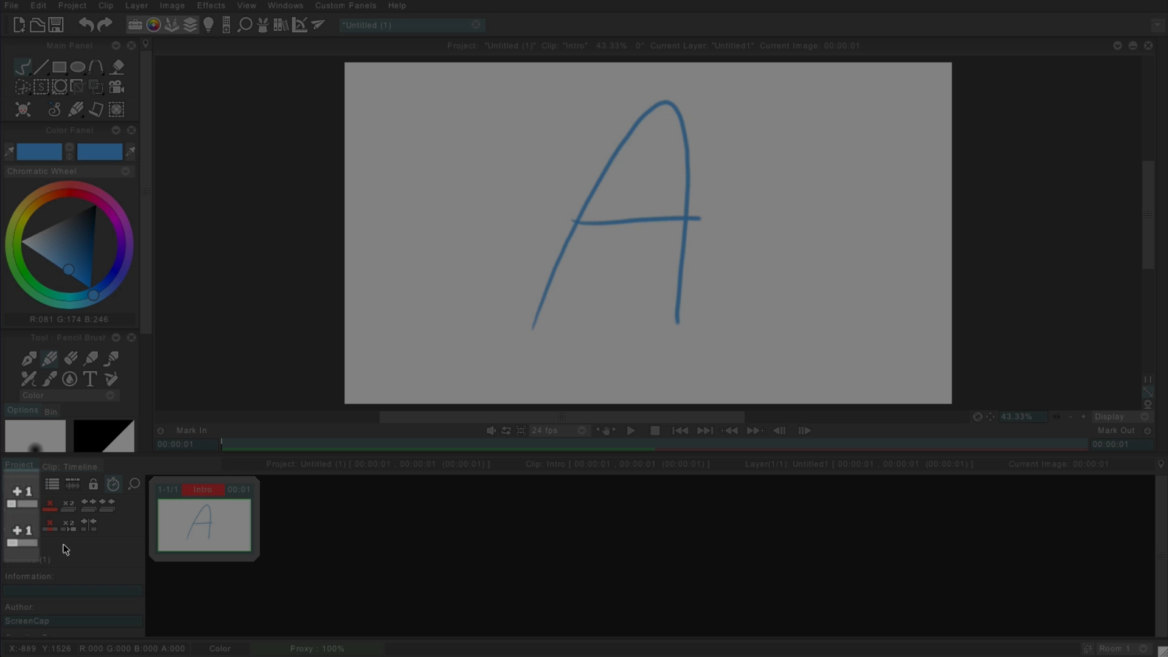
- Add a two-clip scene before the Intro scene and another two-clip scene after it
{"action": "left_click", "coordinate": [21, 503]}
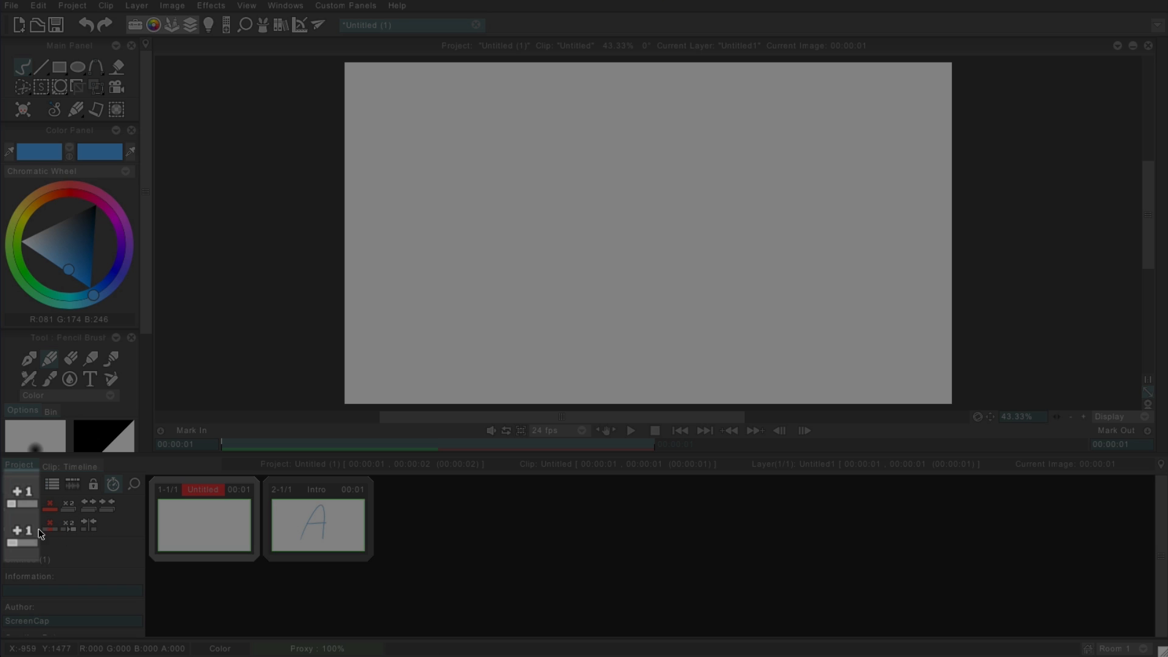
{"action": "left_click", "coordinate": [27, 543]}
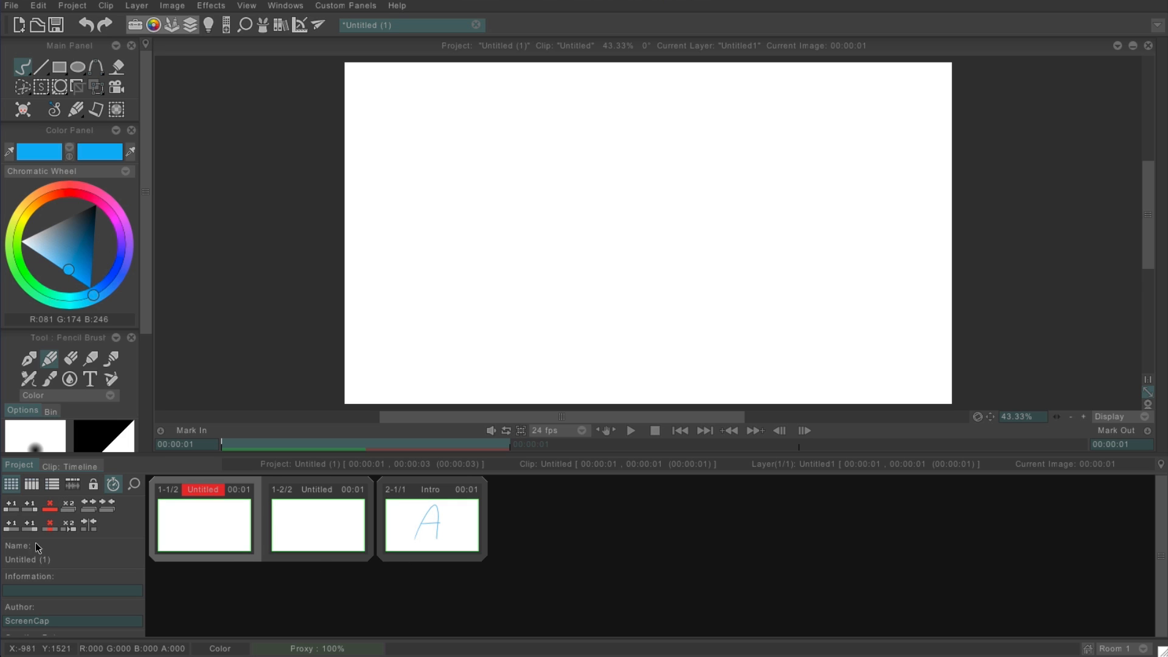
{"action": "left_click", "coordinate": [414, 528]}
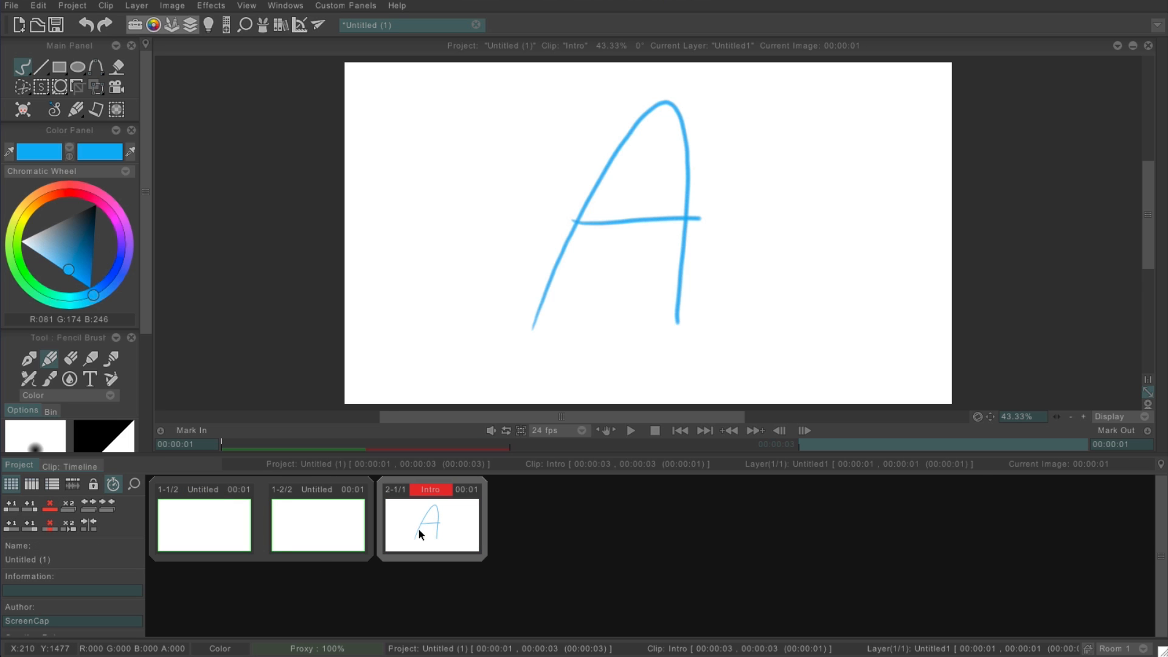
{"action": "left_click", "coordinate": [28, 508]}
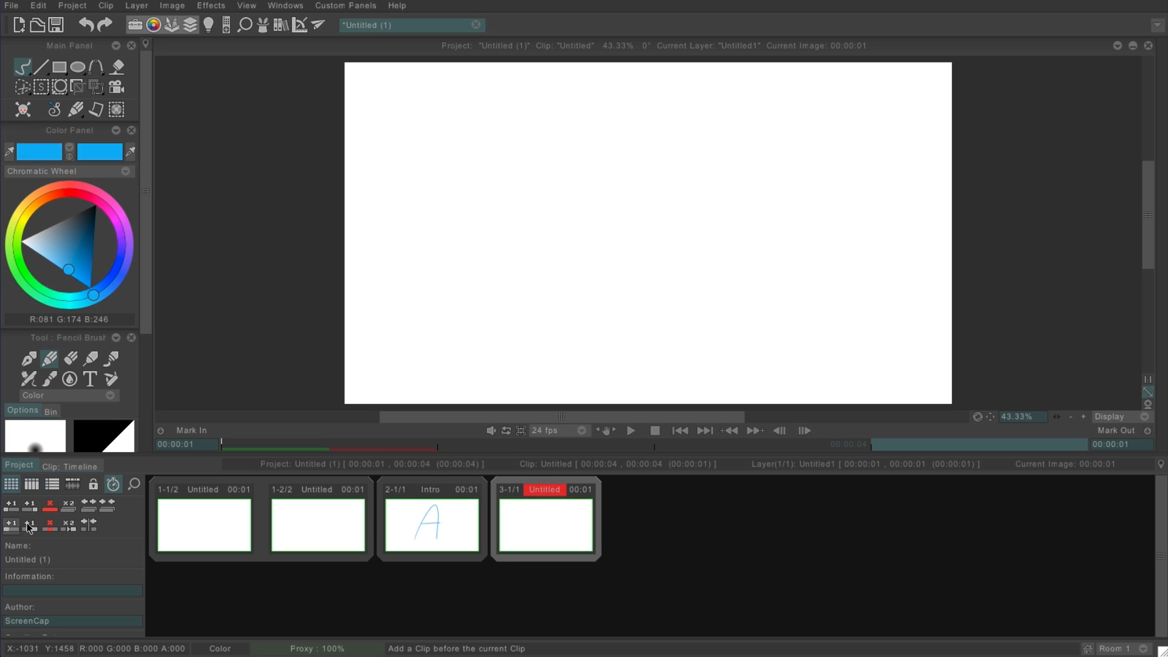
{"action": "left_click", "coordinate": [33, 526]}
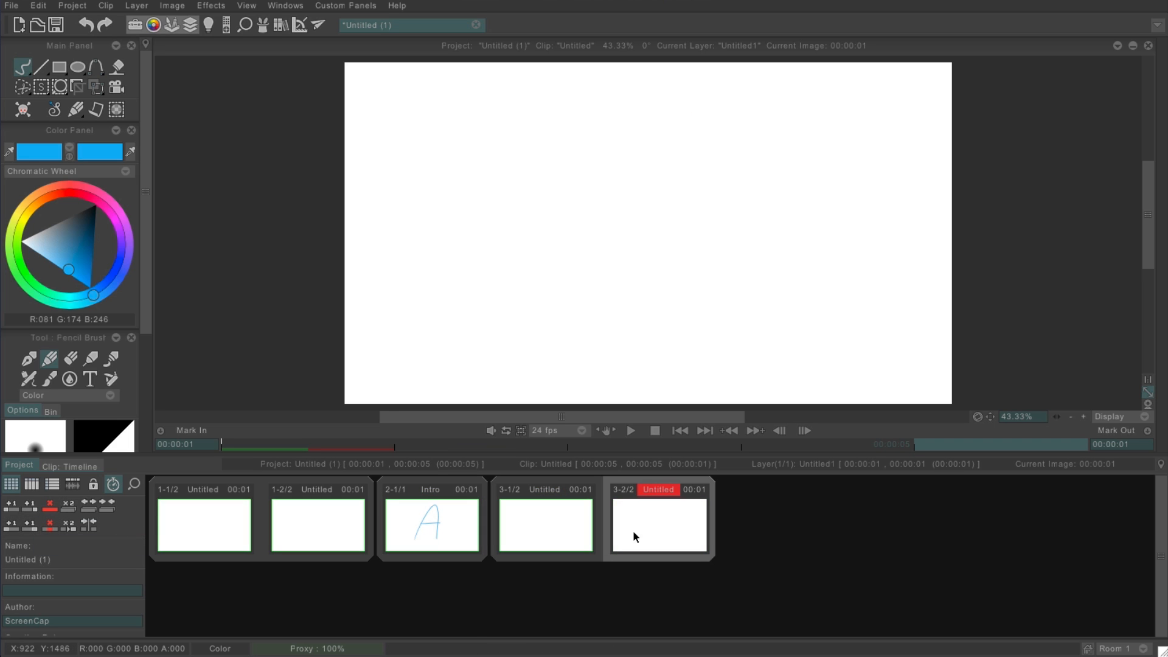
- Move the Intro scene to the beginning of the project
{"action": "left_click", "coordinate": [434, 534]}
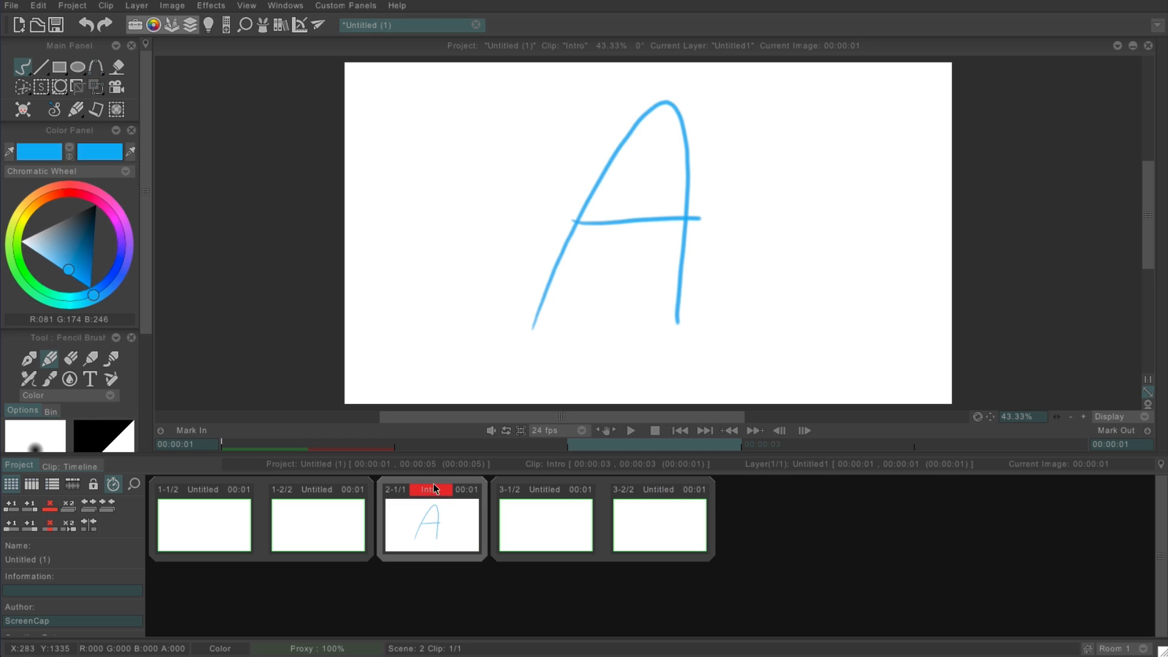
{"action": "left_click_drag", "start_coordinate": [418, 487], "coordinate": [188, 494]}
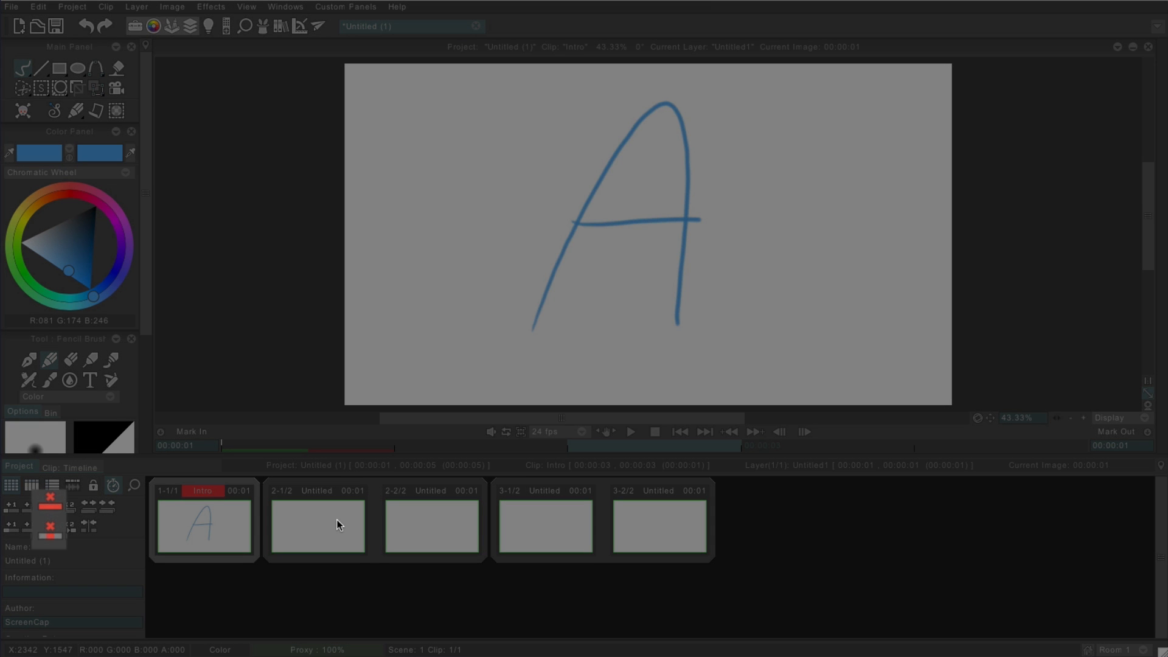
- Delete the second clip of scene 2 and the whole of scene 3
{"action": "left_click", "coordinate": [448, 526]}
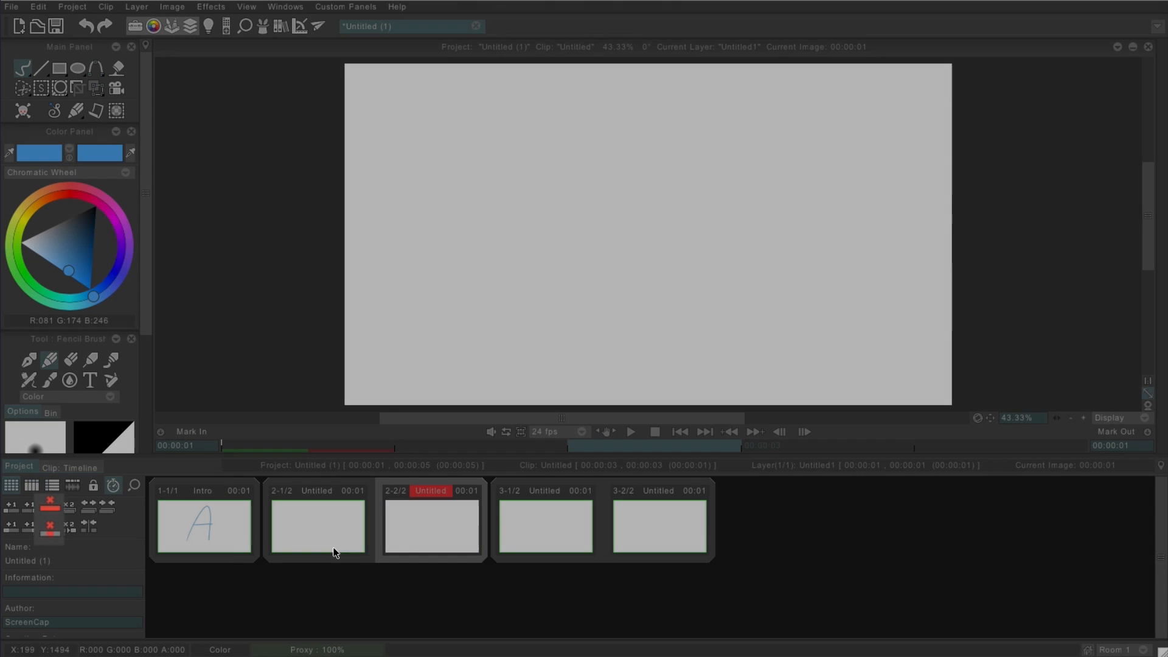
{"action": "left_click", "coordinate": [51, 530]}
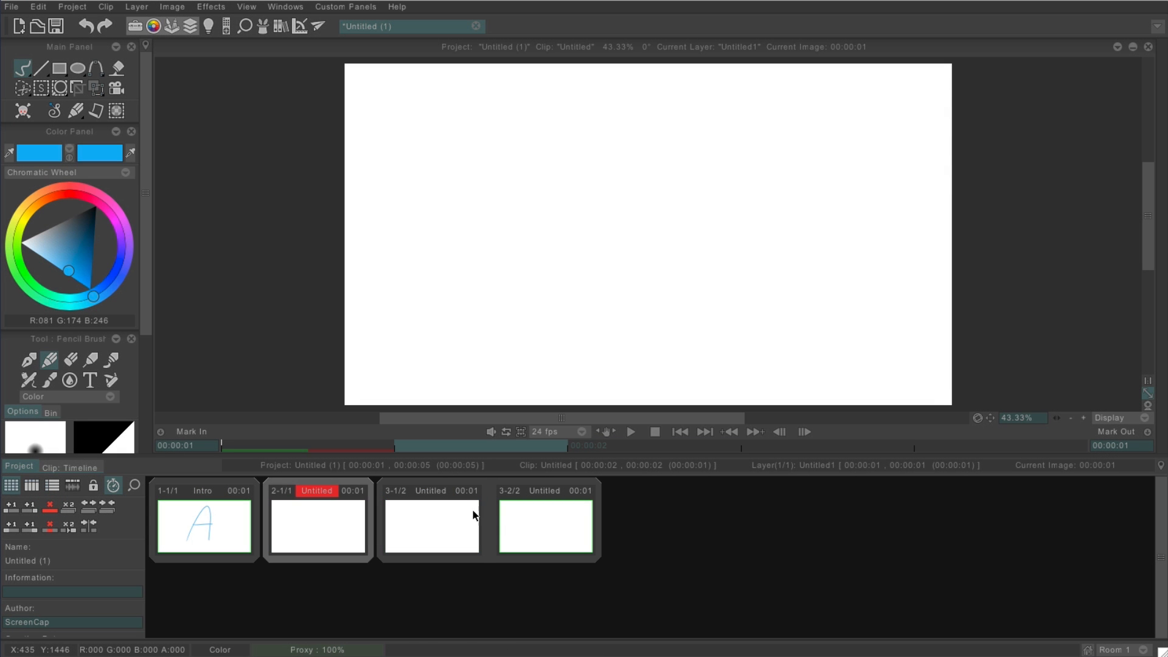
{"action": "left_click", "coordinate": [429, 527]}
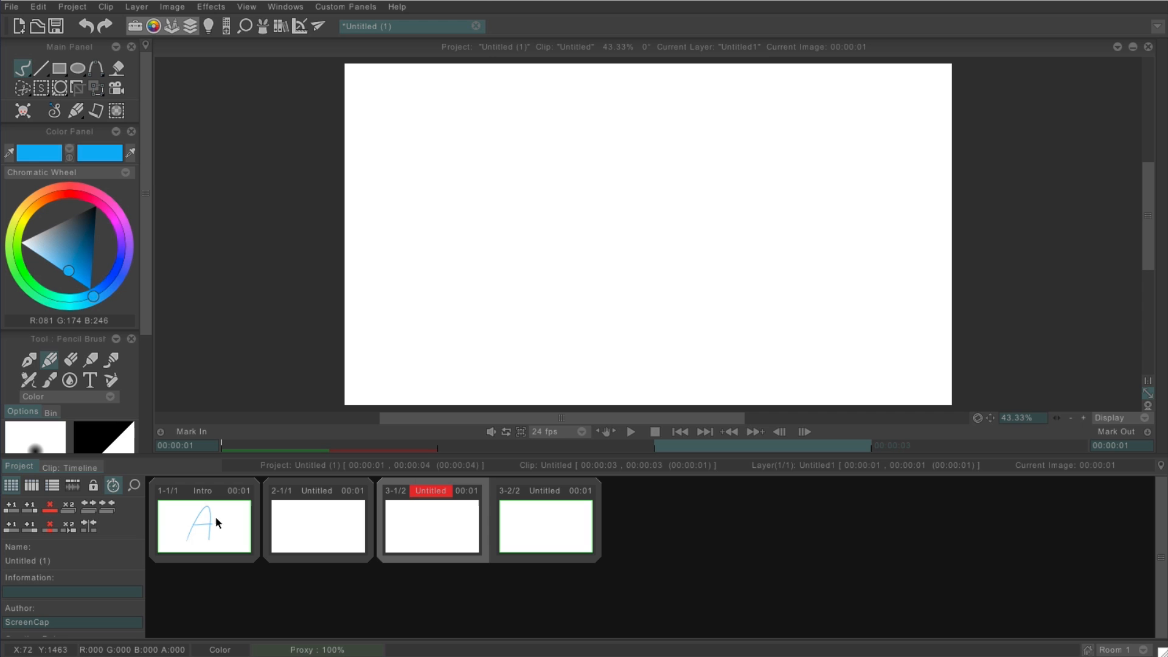
{"action": "left_click", "coordinate": [50, 507]}
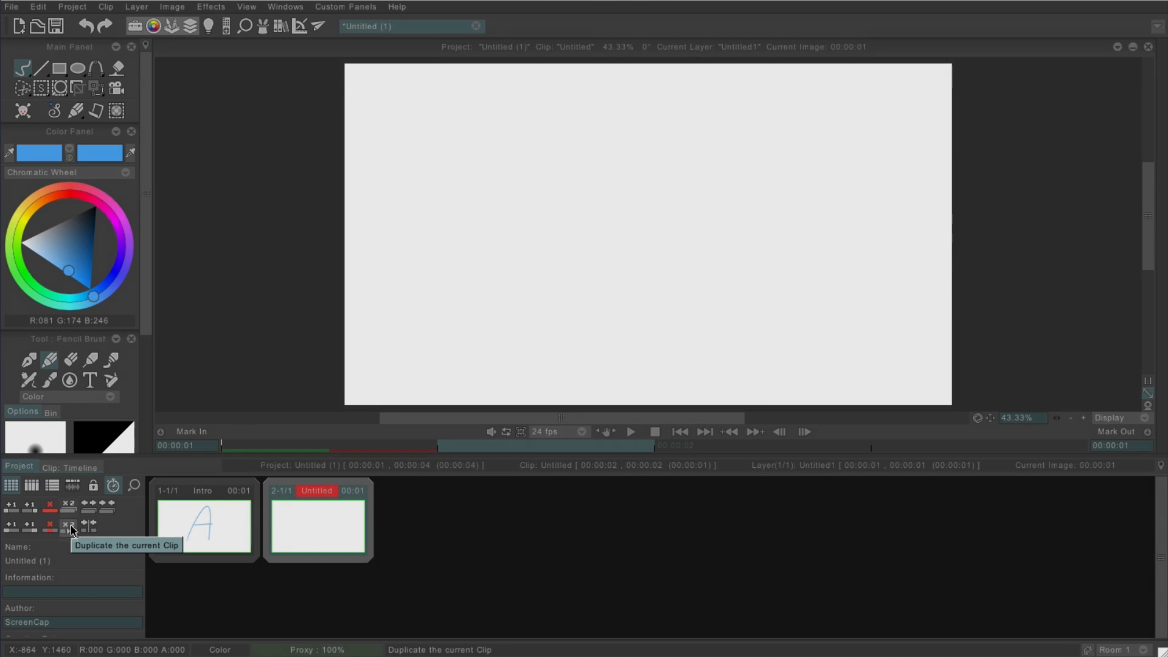
- Duplicate the untitled clip in scene 2 and duplicate the whole scene
{"action": "left_click", "coordinate": [70, 527]}
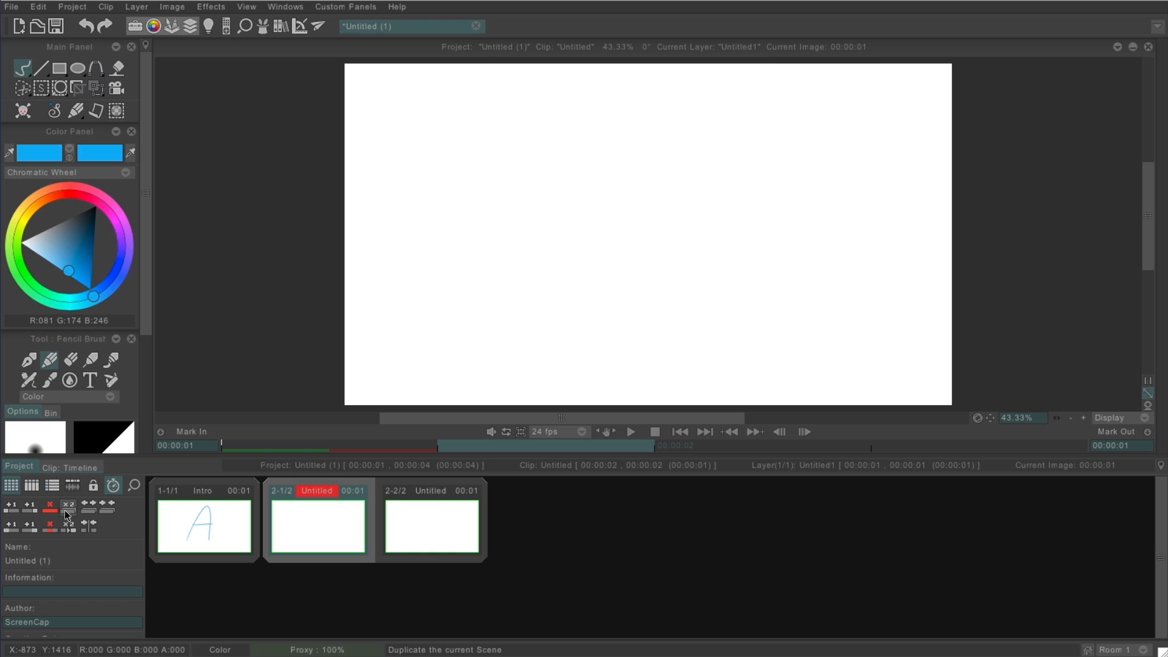
{"action": "left_click", "coordinate": [67, 513]}
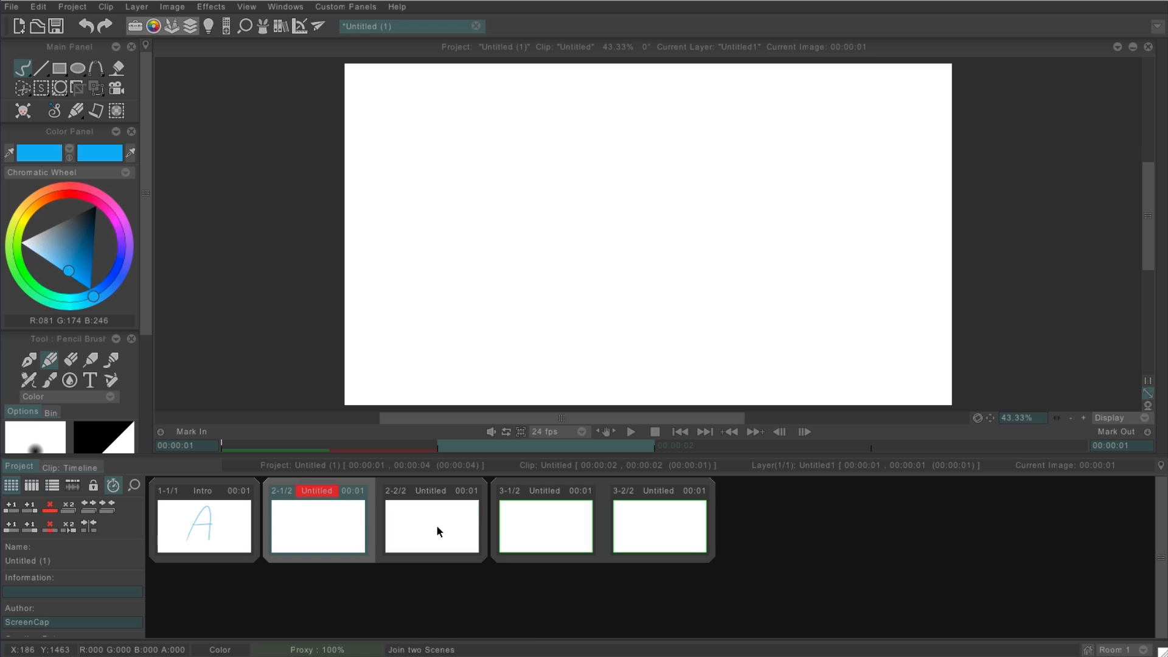
- Split scene 3 after its first clip and join the two halves back into one scene
{"action": "left_click", "coordinate": [549, 533]}
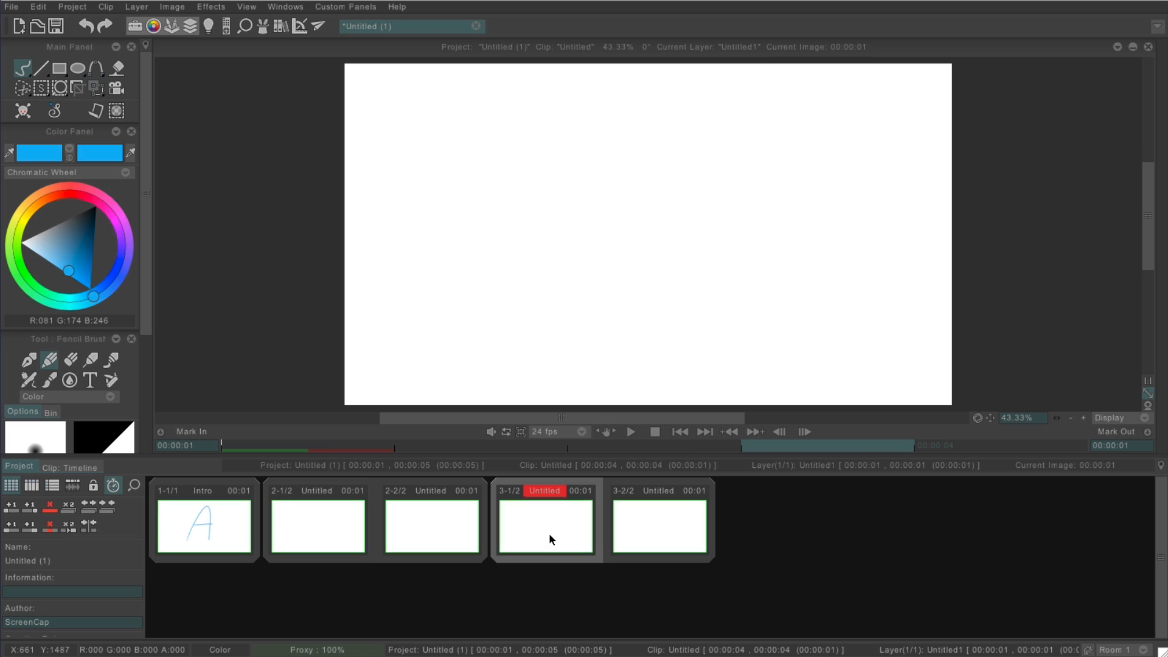
{"action": "left_click", "coordinate": [92, 511]}
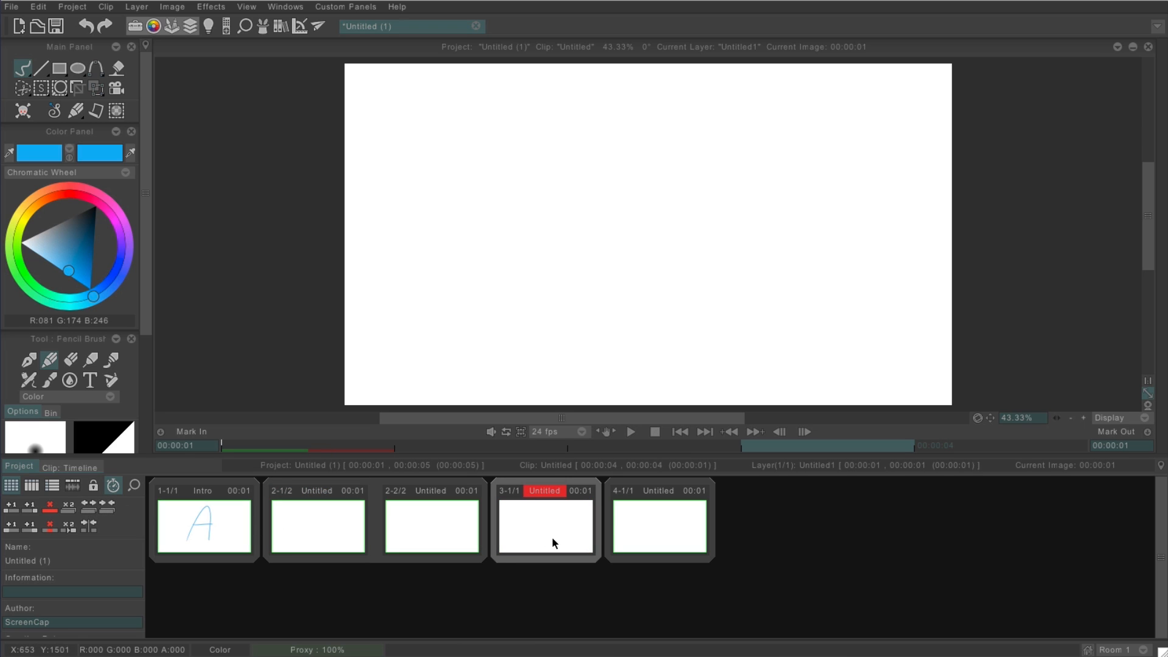
{"action": "left_click", "coordinate": [89, 526]}
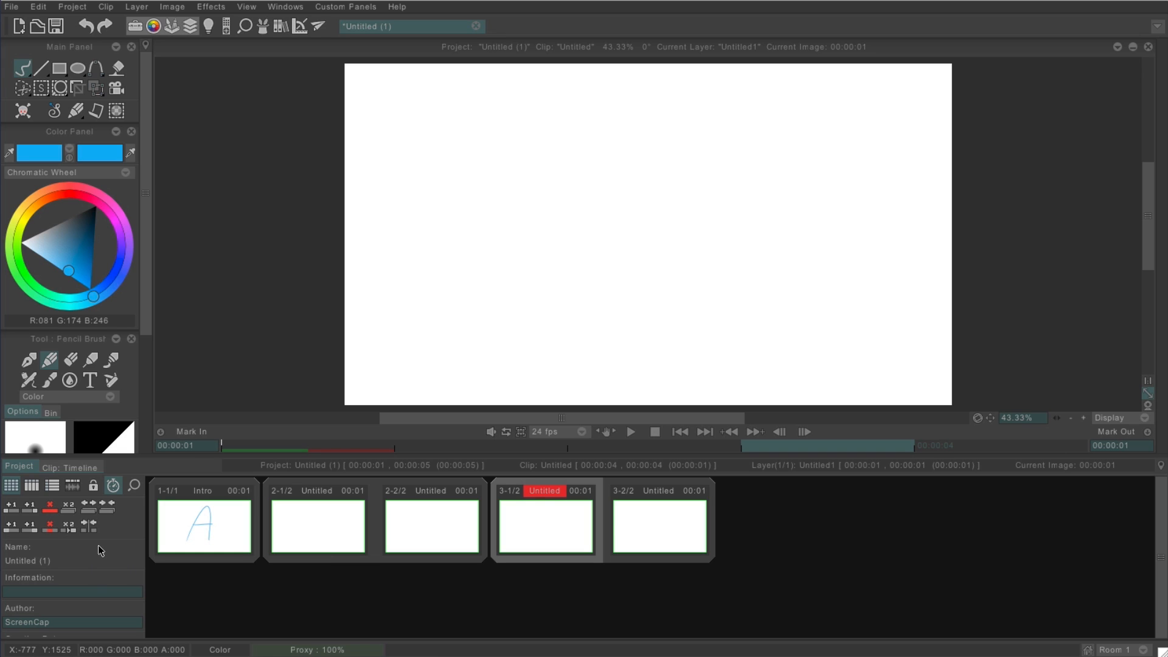
- Hide the first clip of scene 3 and unhide it again
{"action": "right_click", "coordinate": [545, 525]}
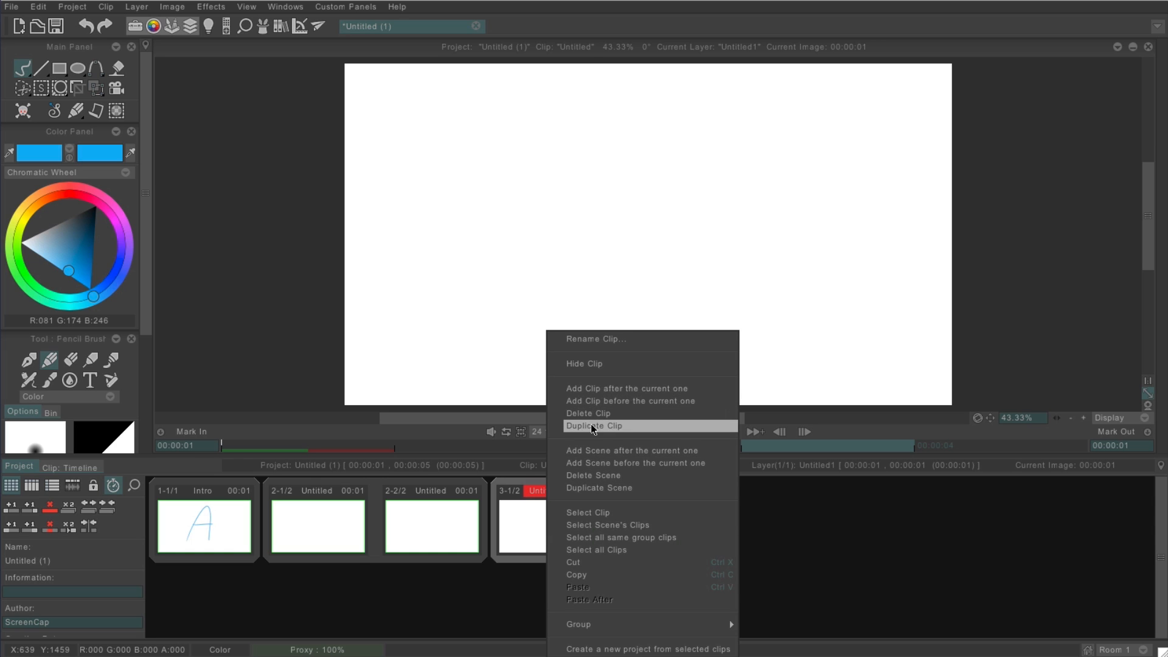
{"action": "left_click", "coordinate": [589, 365]}
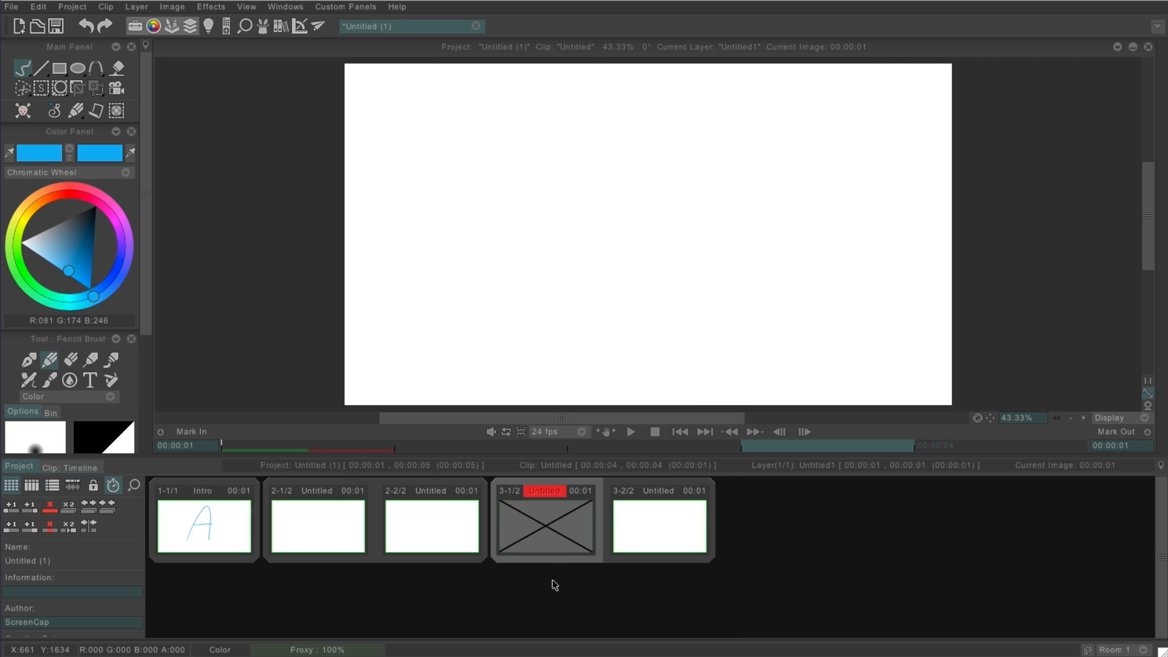
{"action": "right_click", "coordinate": [549, 527]}
{"action": "left_click", "coordinate": [576, 368]}
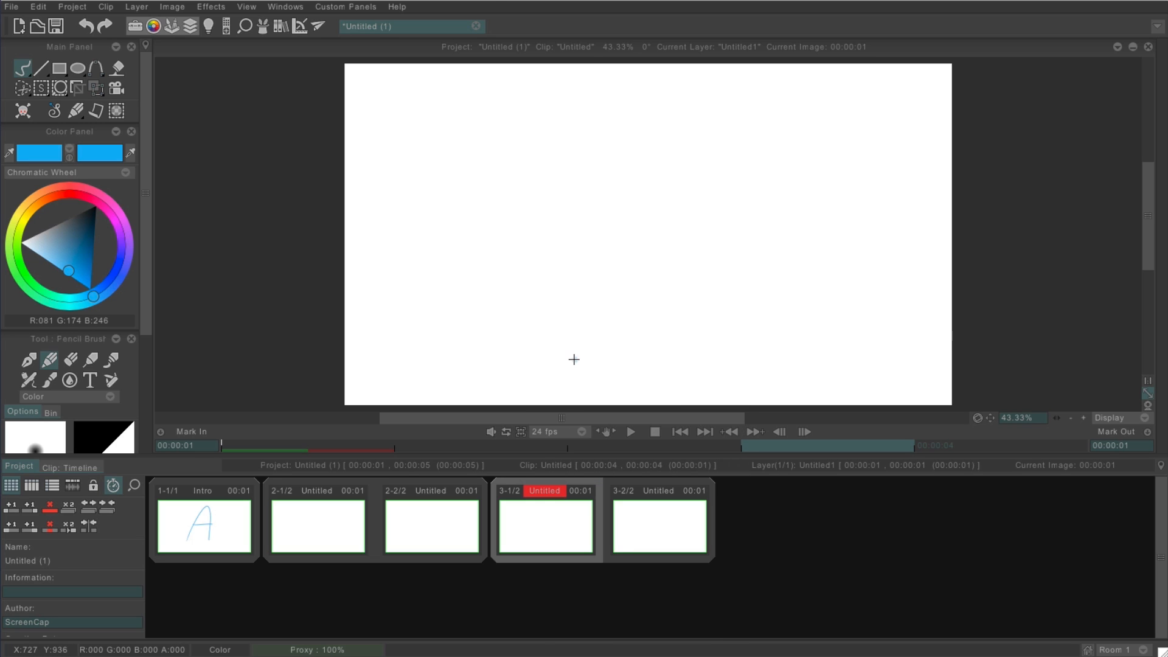
- Assign the first clip of scene 3 to the Dark Blue group and return it to the Default group
{"action": "right_click", "coordinate": [571, 522]}
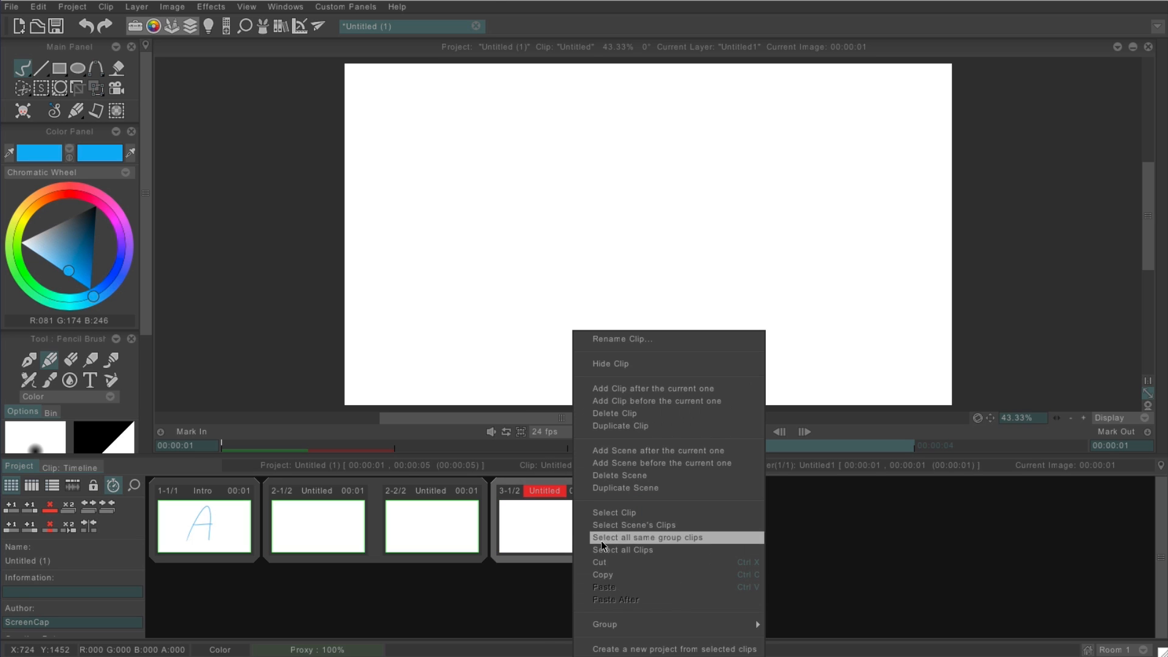
{"action": "mouse_move", "coordinate": [619, 624]}
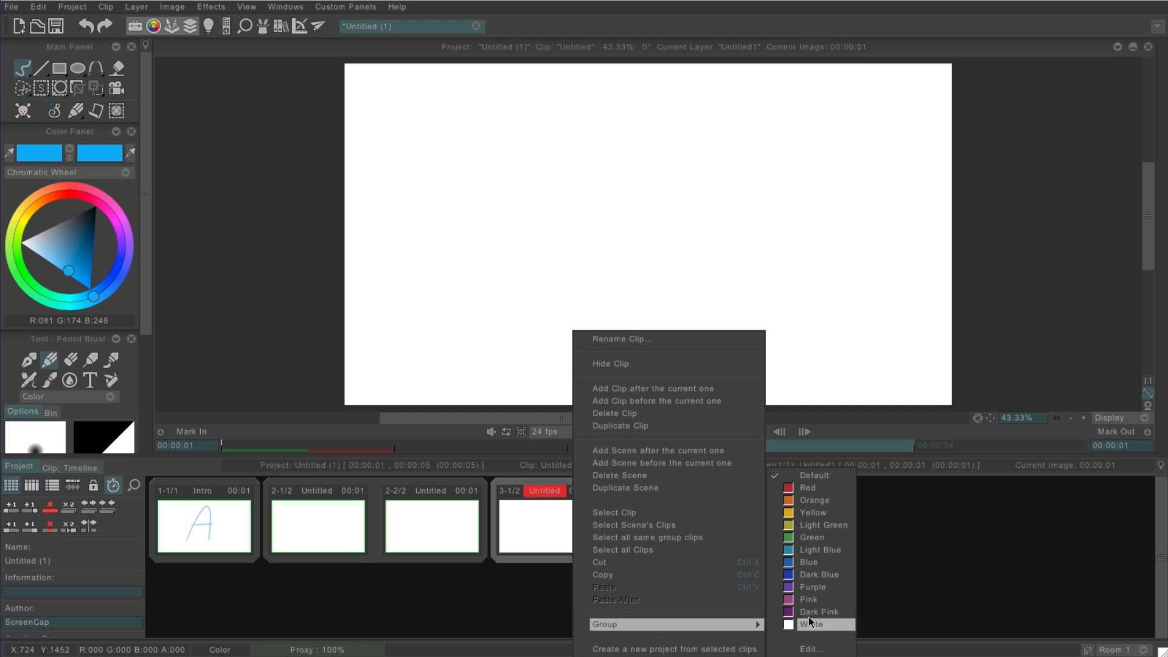
{"action": "left_click", "coordinate": [815, 575]}
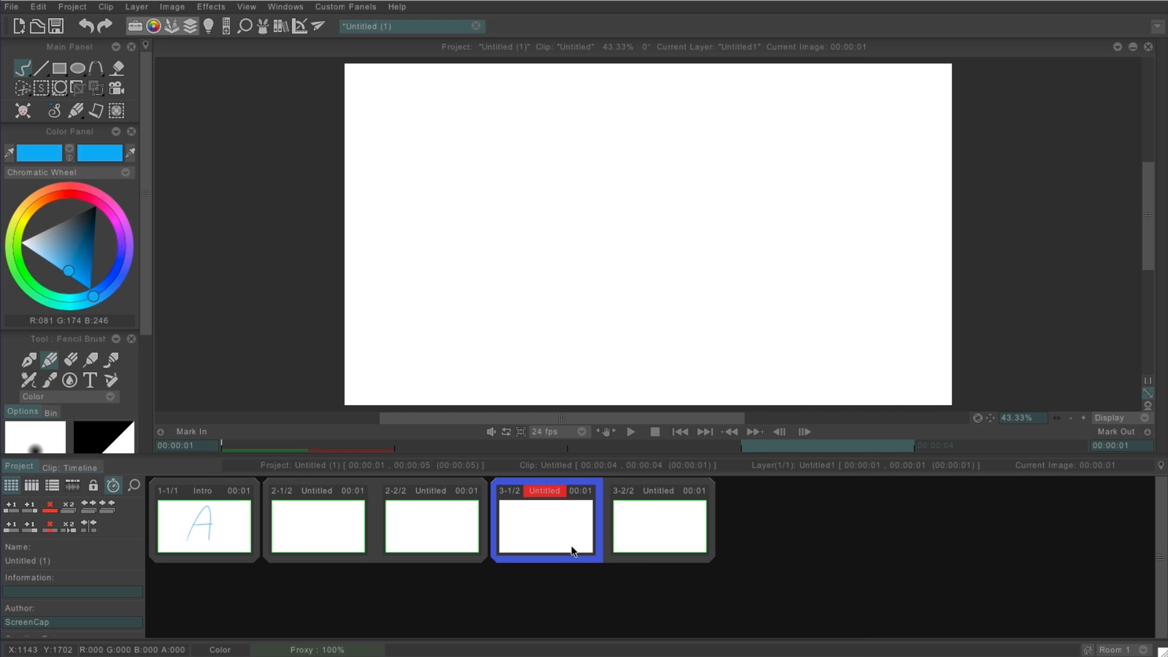
{"action": "right_click", "coordinate": [527, 520]}
{"action": "mouse_move", "coordinate": [678, 629]}
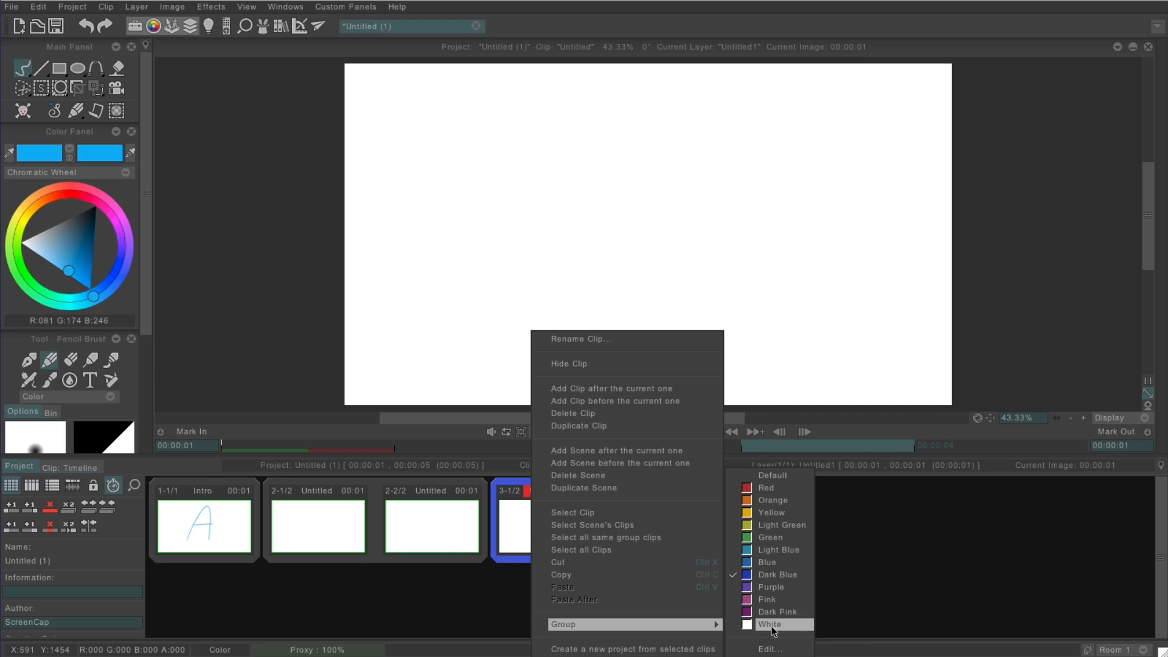
{"action": "left_click", "coordinate": [774, 476]}
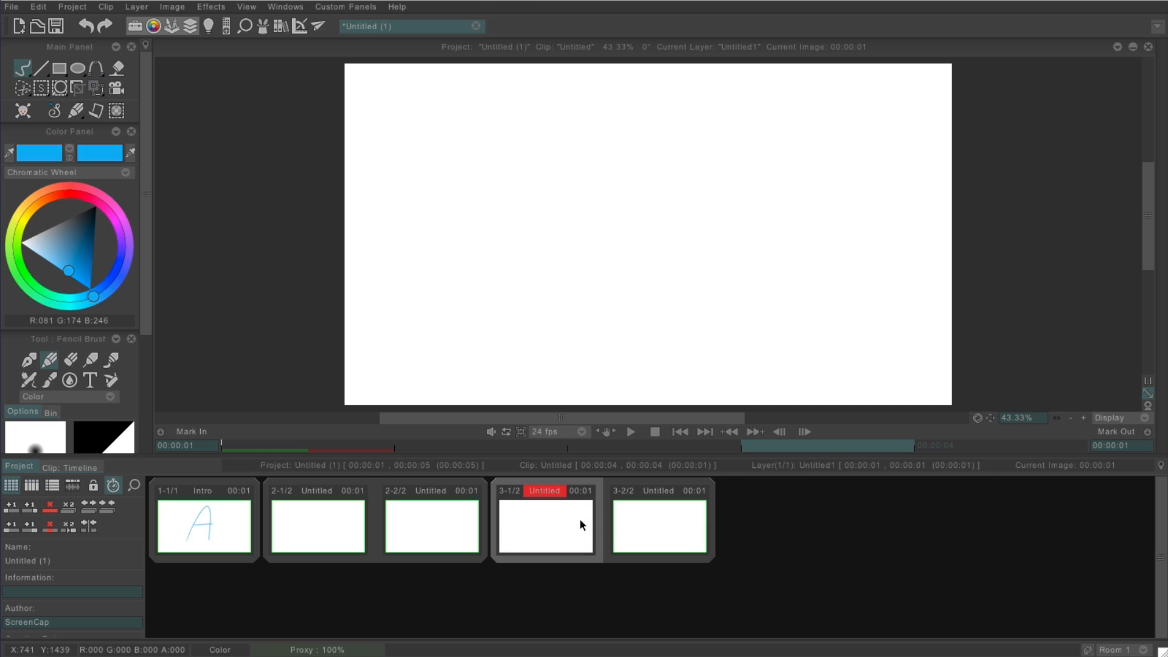
- Show the storyboard in column view, enlarge the Project window and select the Intro clip's Notes field
{"action": "left_click", "coordinate": [31, 486]}
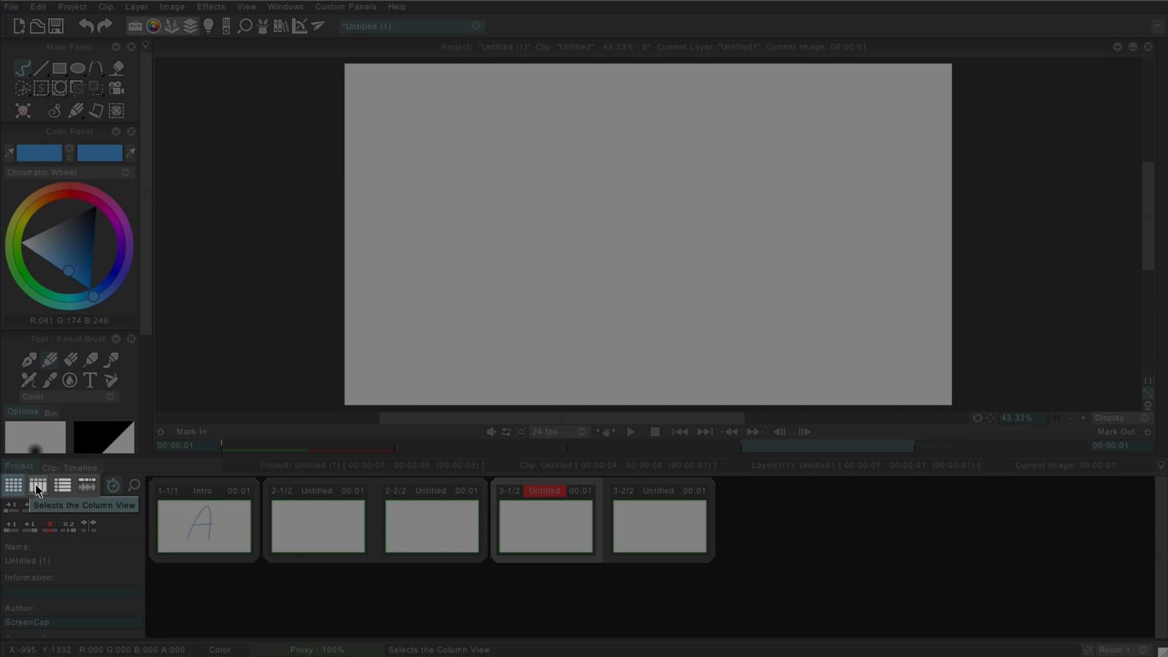
{"action": "left_click", "coordinate": [13, 487]}
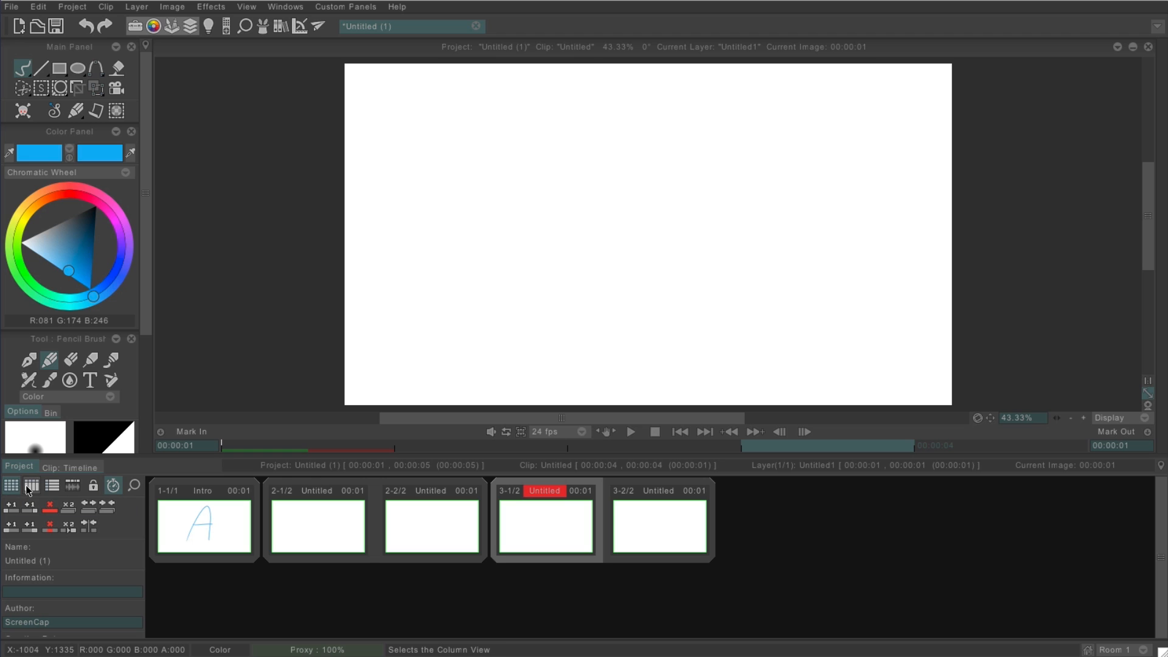
{"action": "left_click", "coordinate": [31, 485]}
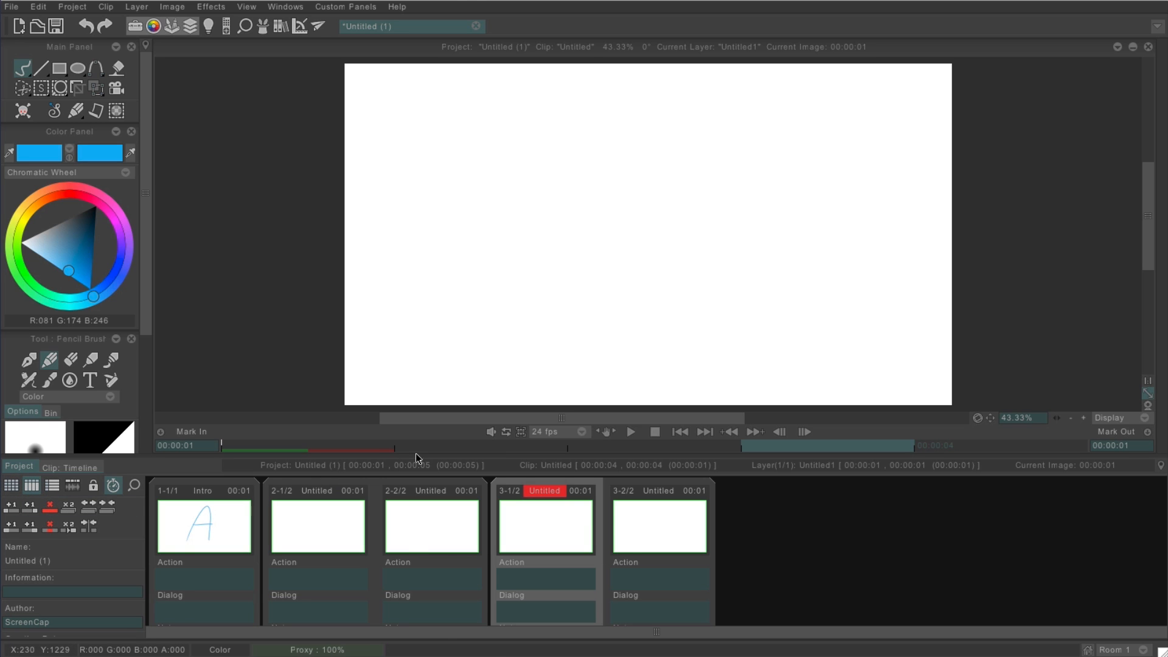
{"action": "left_click_drag", "start_coordinate": [415, 455], "coordinate": [418, 389]}
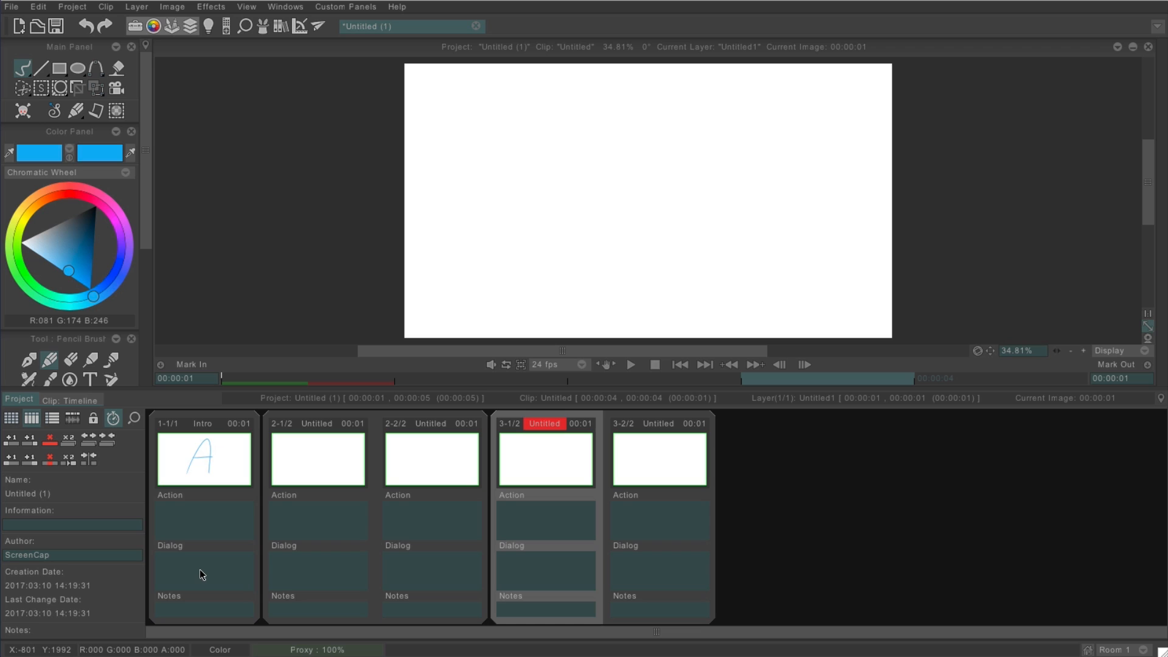
{"action": "left_click", "coordinate": [198, 483]}
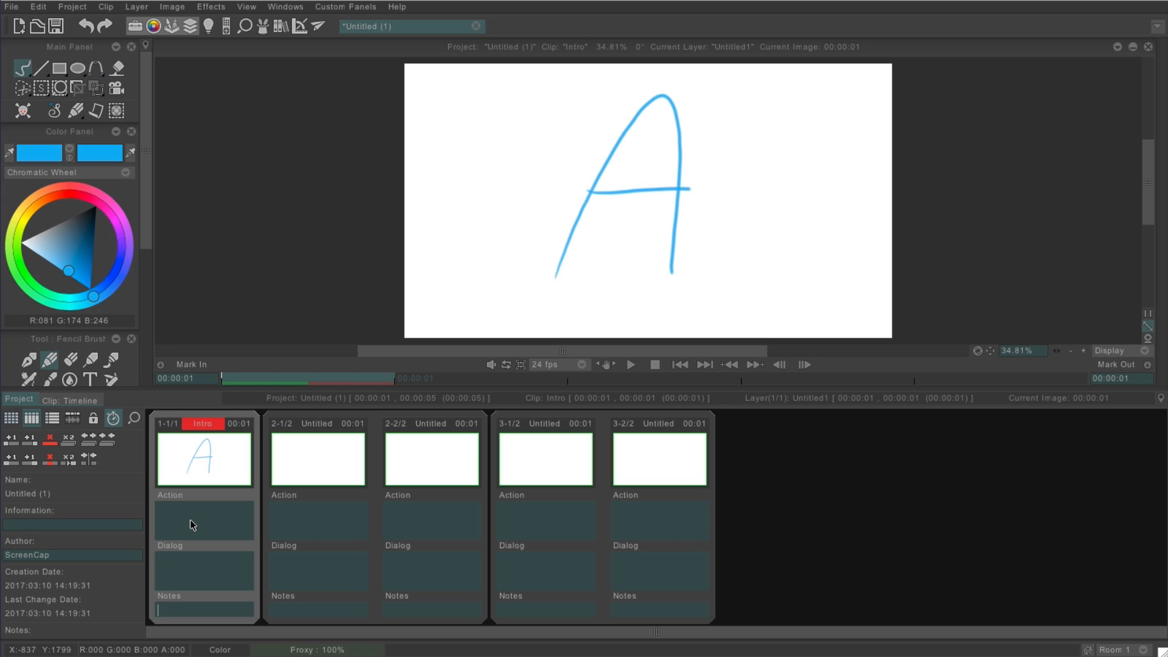
- Enter the author's name in the project's Author field
{"action": "left_click", "coordinate": [28, 524]}
{"action": "left_click", "coordinate": [30, 551]}
{"action": "type", "text": "David"}
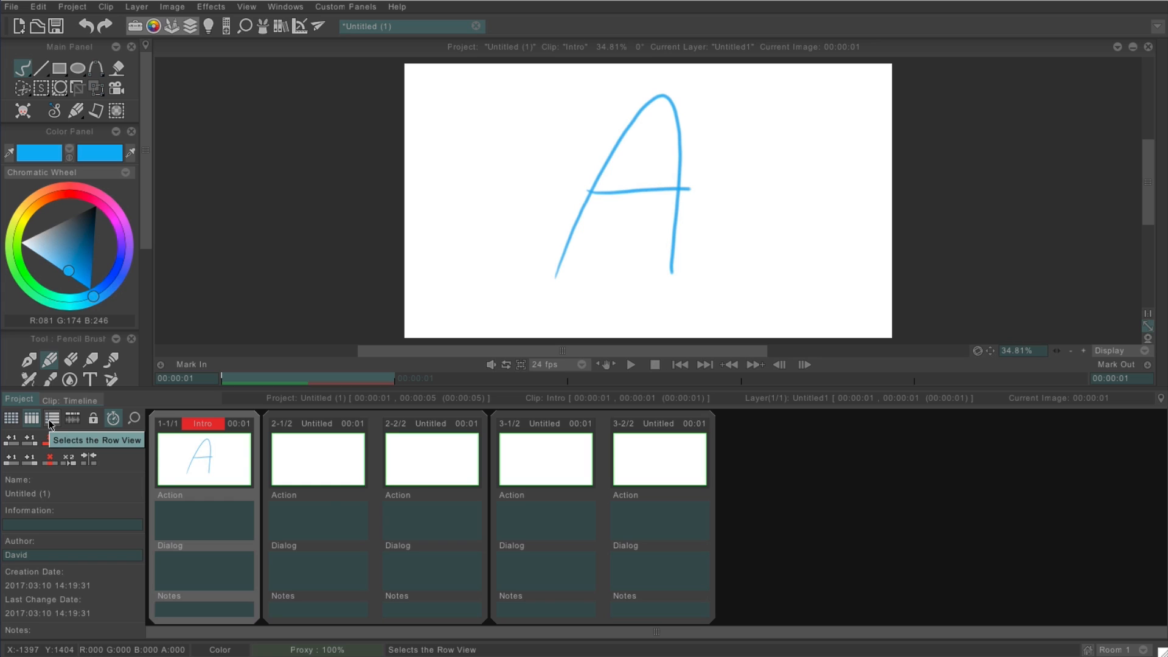
- Show the storyboard in row view and examine the clips' Action, Dialog and Notes fields
{"action": "left_click", "coordinate": [52, 420]}
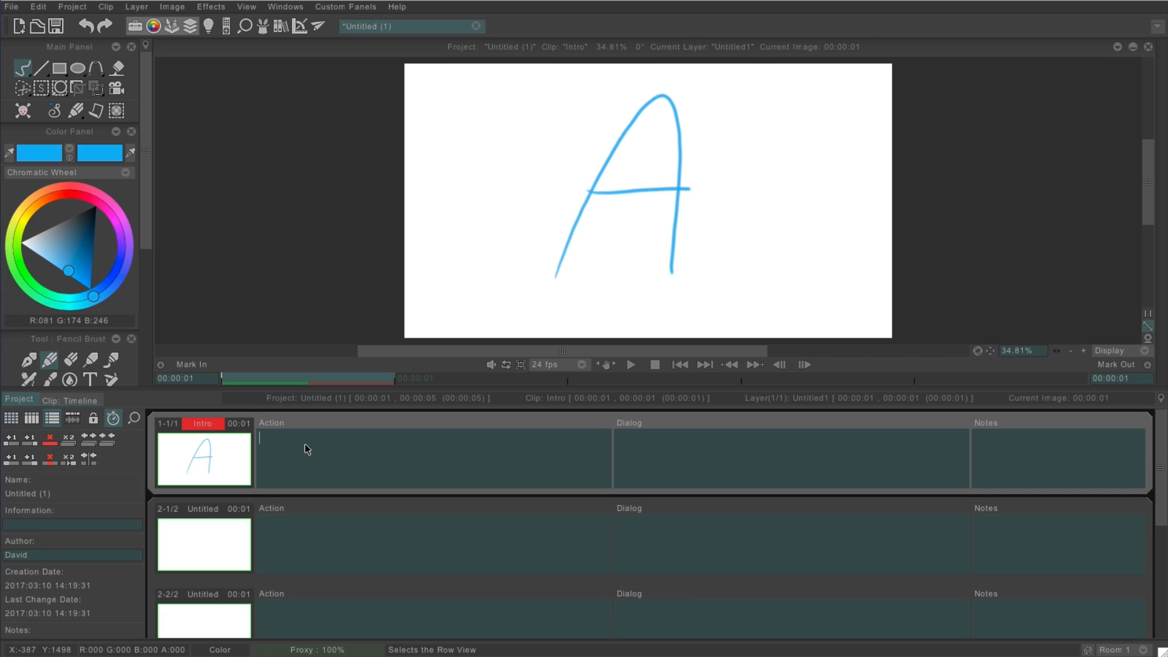
{"action": "left_click", "coordinate": [682, 458]}
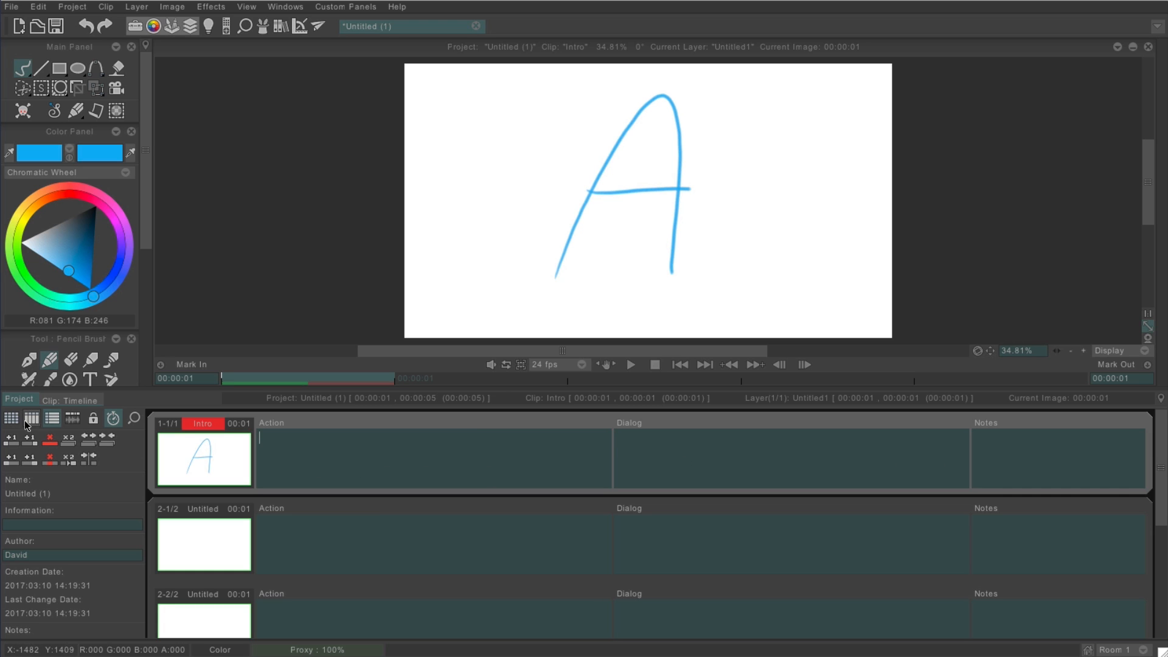
{"action": "left_click", "coordinate": [48, 421]}
{"action": "left_click", "coordinate": [48, 421]}
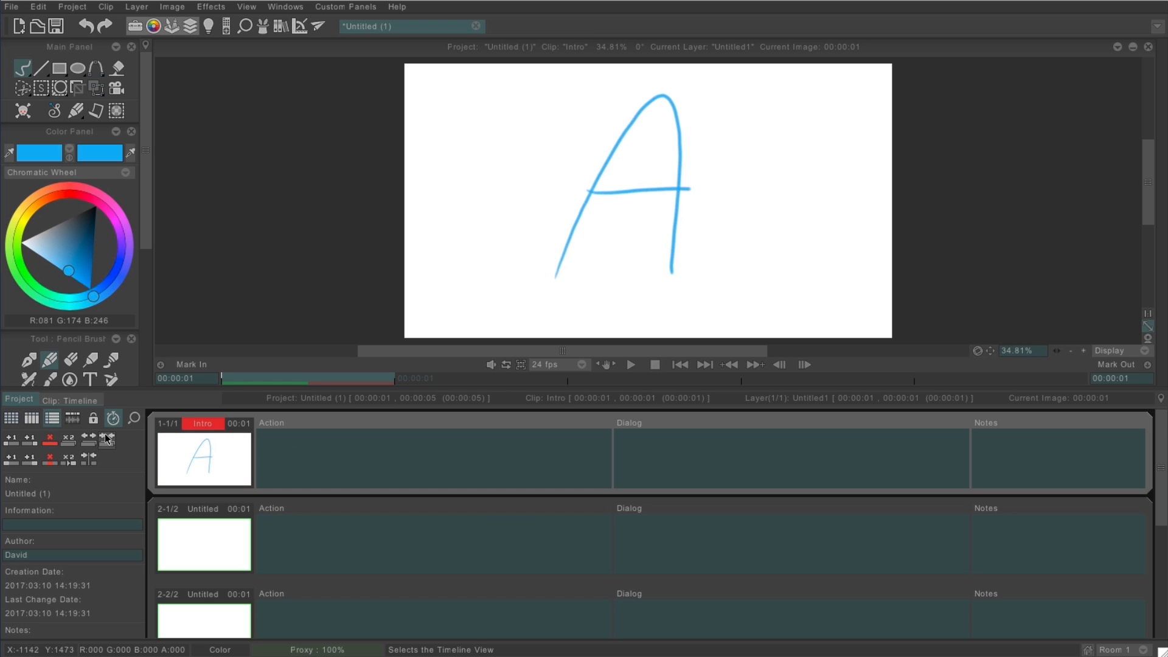
- Show the storyboard in timeline view and lengthen the last clip to 00:02
{"action": "left_click", "coordinate": [73, 419]}
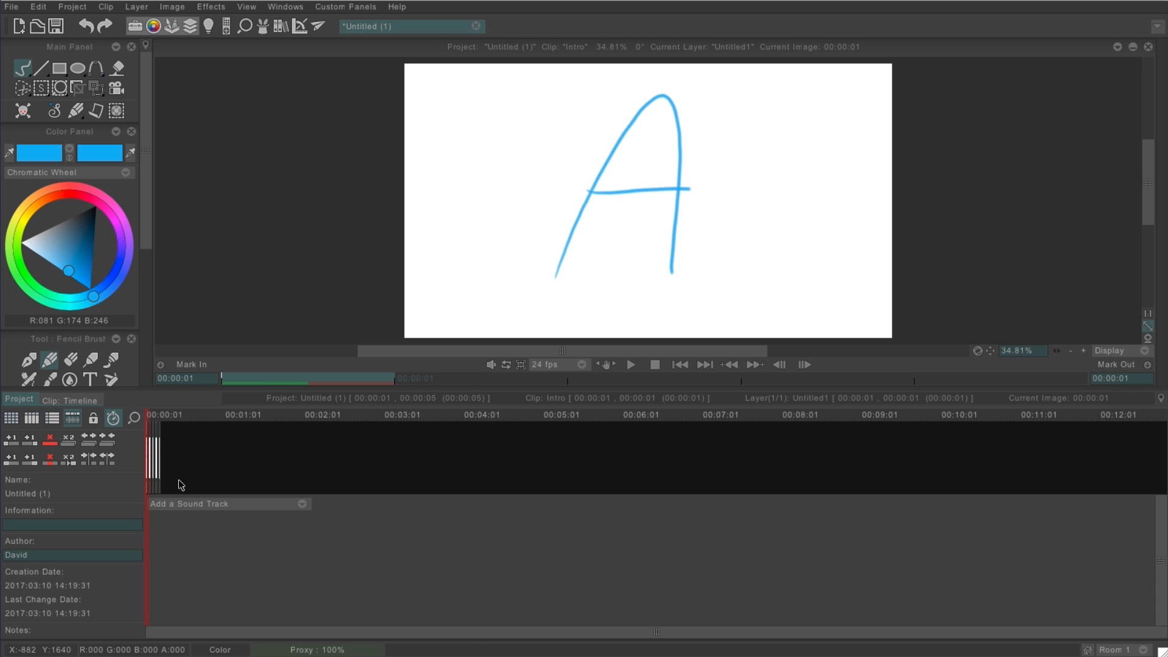
{"action": "left_click_drag", "start_coordinate": [132, 418], "coordinate": [380, 478]}
{"action": "mouse_move", "coordinate": [231, 459]}
{"action": "left_mouse_down"}
{"action": "mouse_move", "coordinate": [673, 462]}
{"action": "mouse_move", "coordinate": [244, 467]}
{"action": "left_mouse_up"}
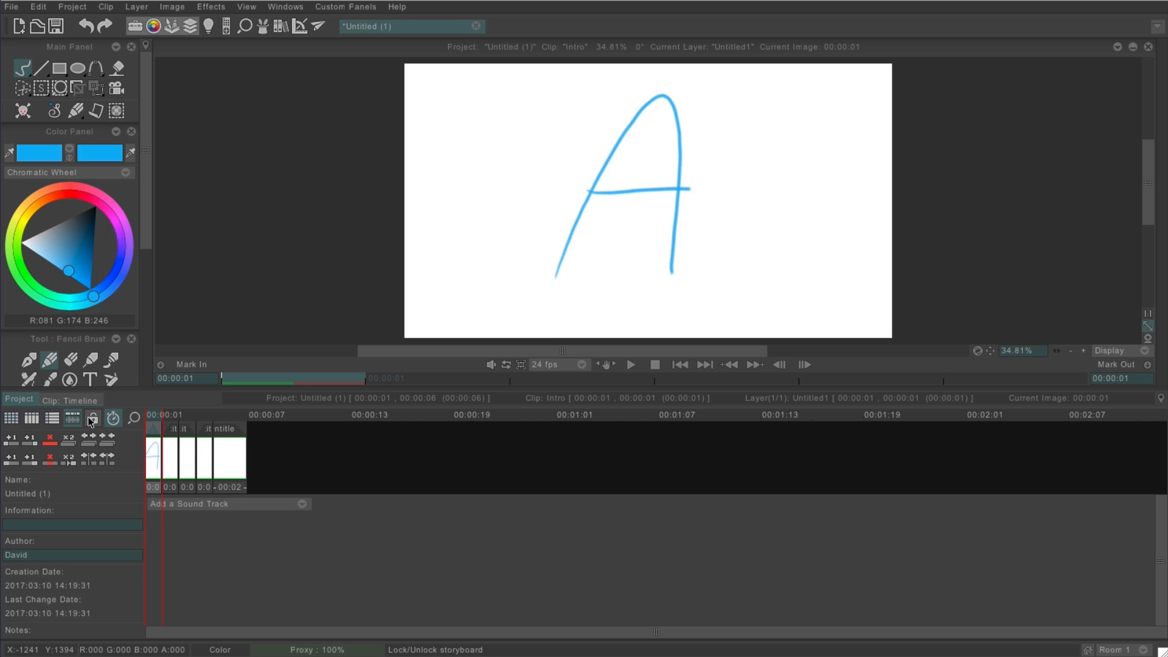
- Try to lock the storyboard with a new password, cancelling the password request
{"action": "left_click", "coordinate": [93, 420]}
{"action": "left_click", "coordinate": [92, 420]}
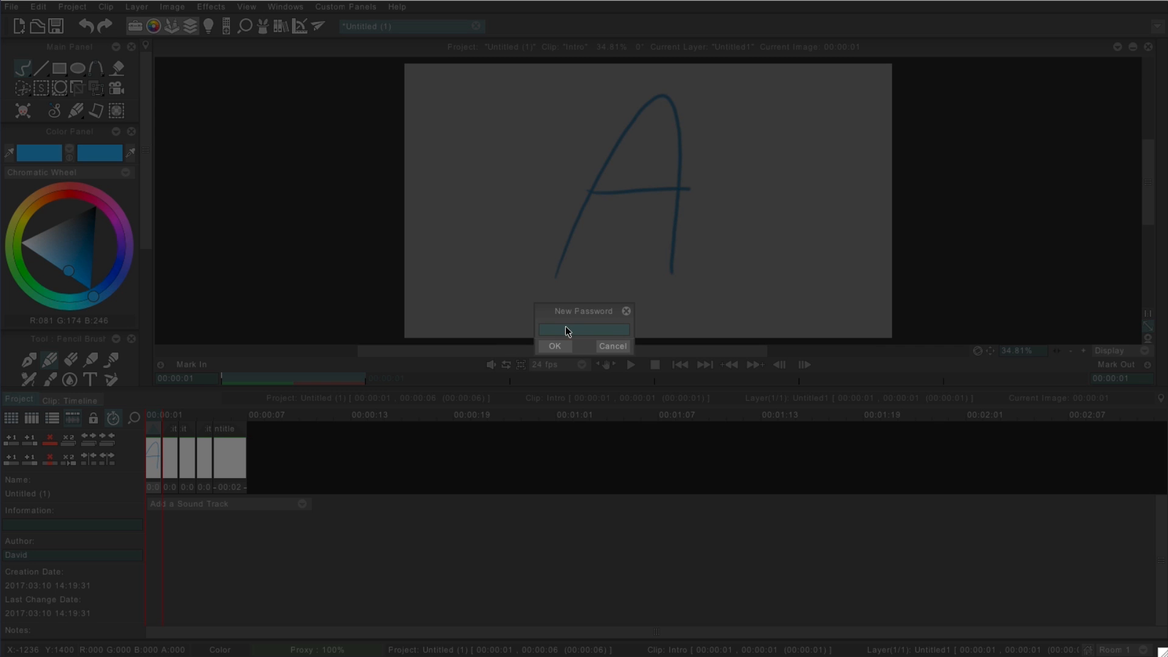
{"action": "type", "text": "secret_password"}
{"action": "left_click", "coordinate": [601, 344]}
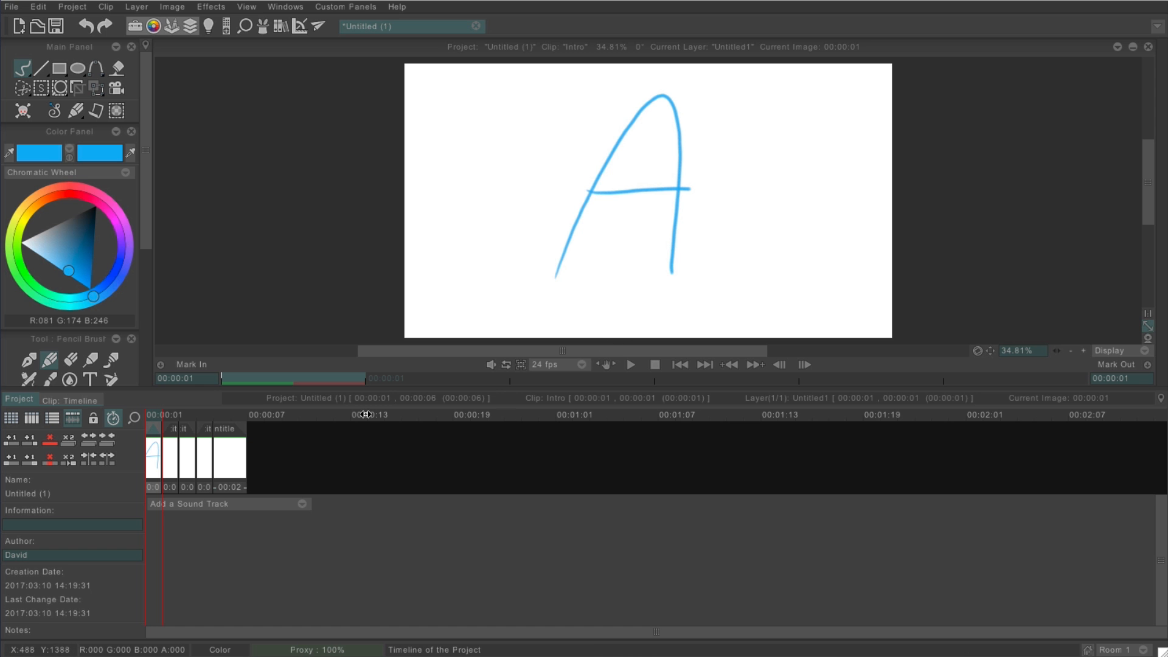
- Switch the timecode display off and on again, and show the storyboard in row view
{"action": "left_click", "coordinate": [117, 418]}
{"action": "left_click", "coordinate": [116, 419]}
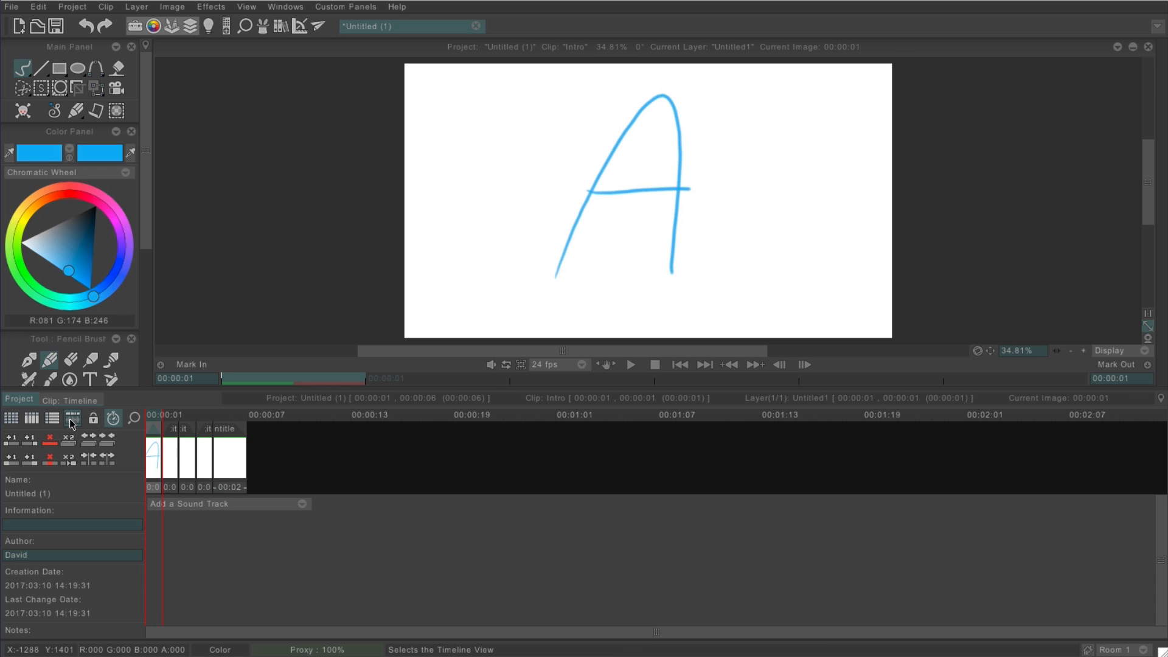
{"action": "left_click", "coordinate": [52, 420]}
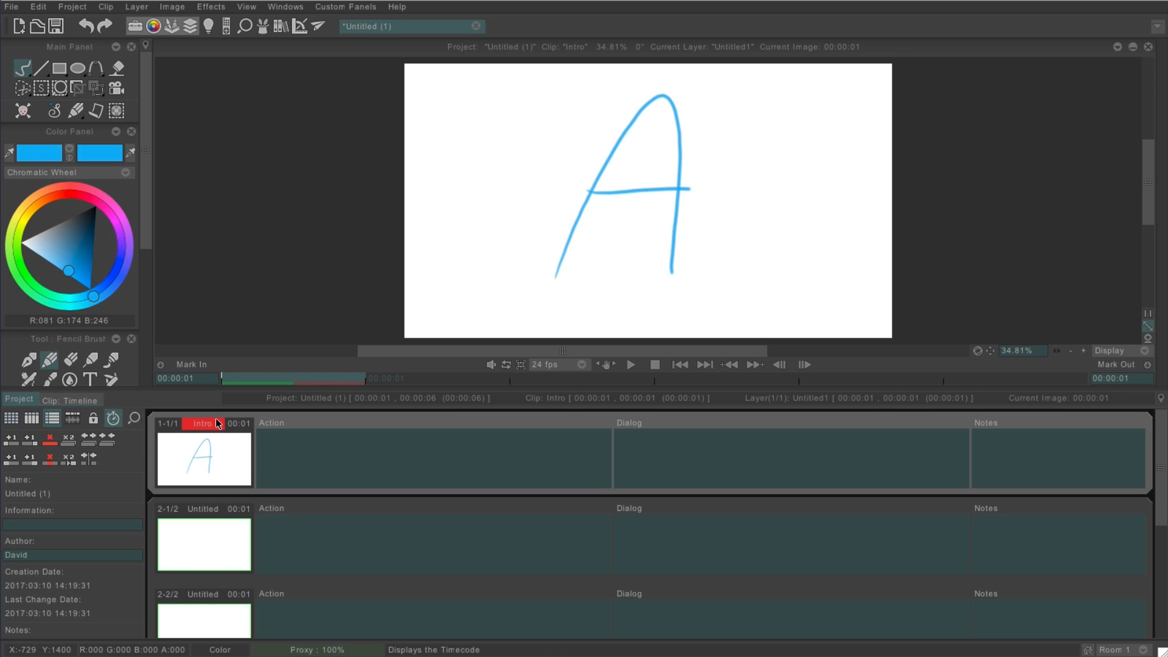
{"action": "left_click_drag", "start_coordinate": [137, 419], "coordinate": [146, 452]}
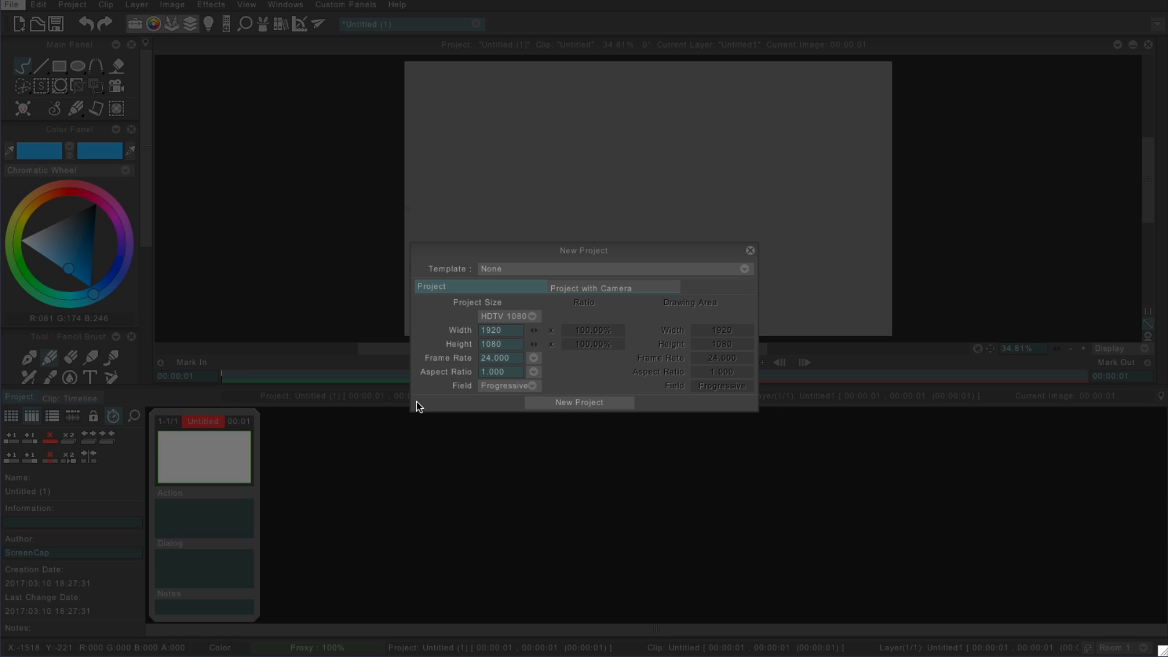
- Look at the camera project settings, and create a standard HDTV 1080 project of 1920 x 1080 at 24 fps instead
{"action": "left_click", "coordinate": [564, 287]}
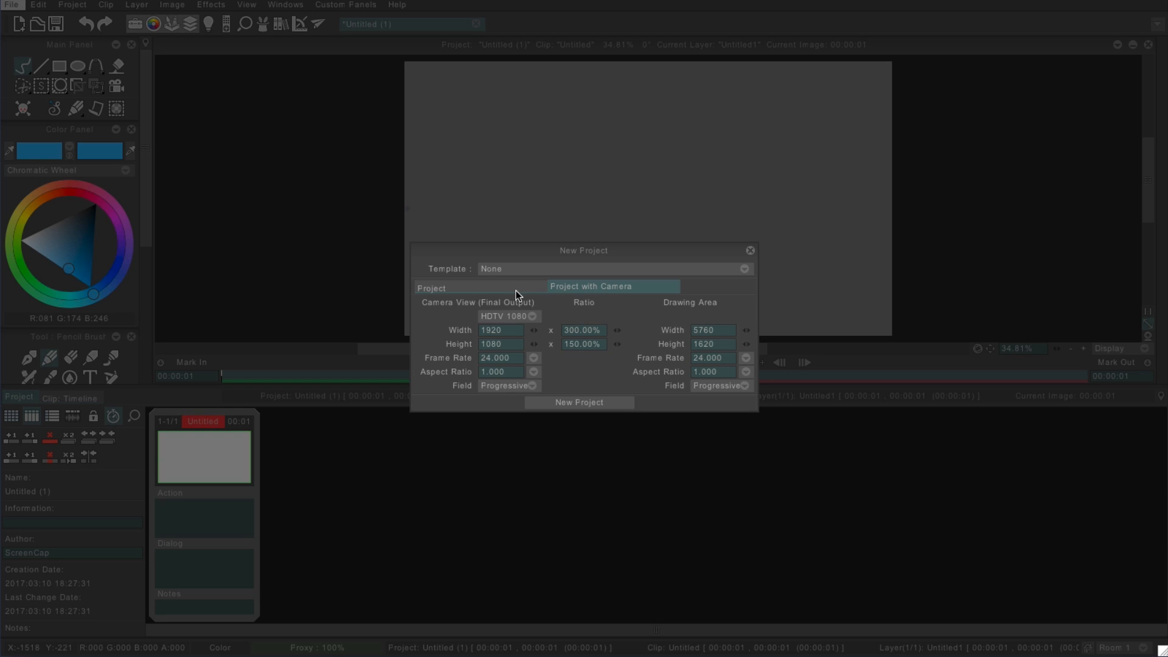
{"action": "left_click", "coordinate": [475, 289]}
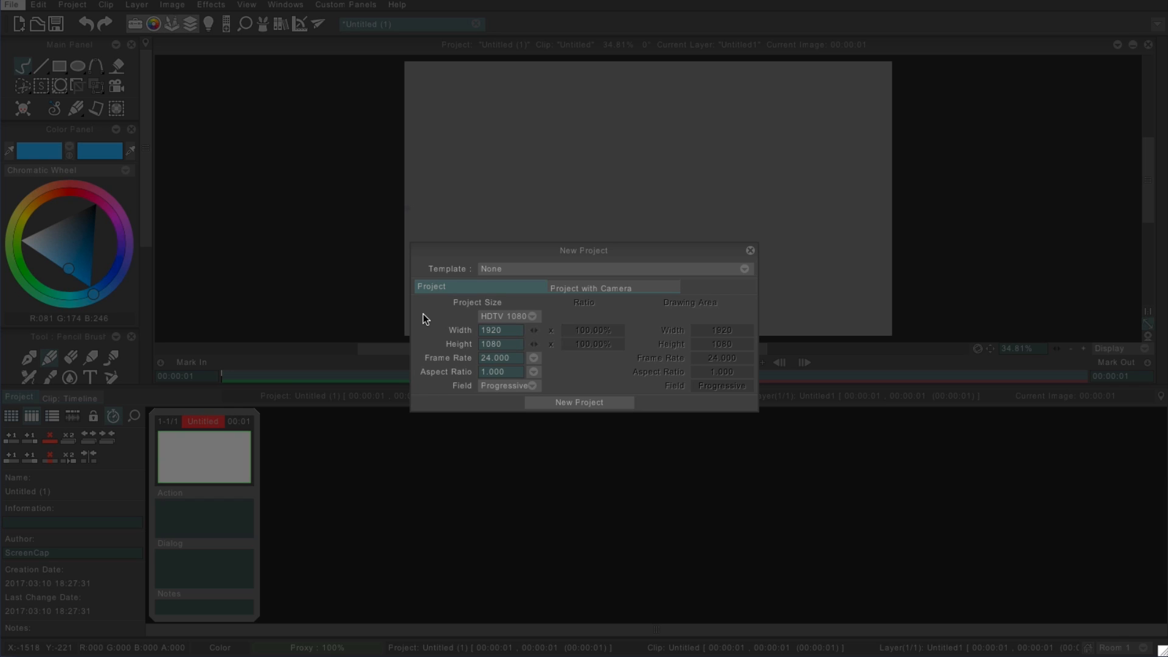
{"action": "left_click", "coordinate": [571, 401]}
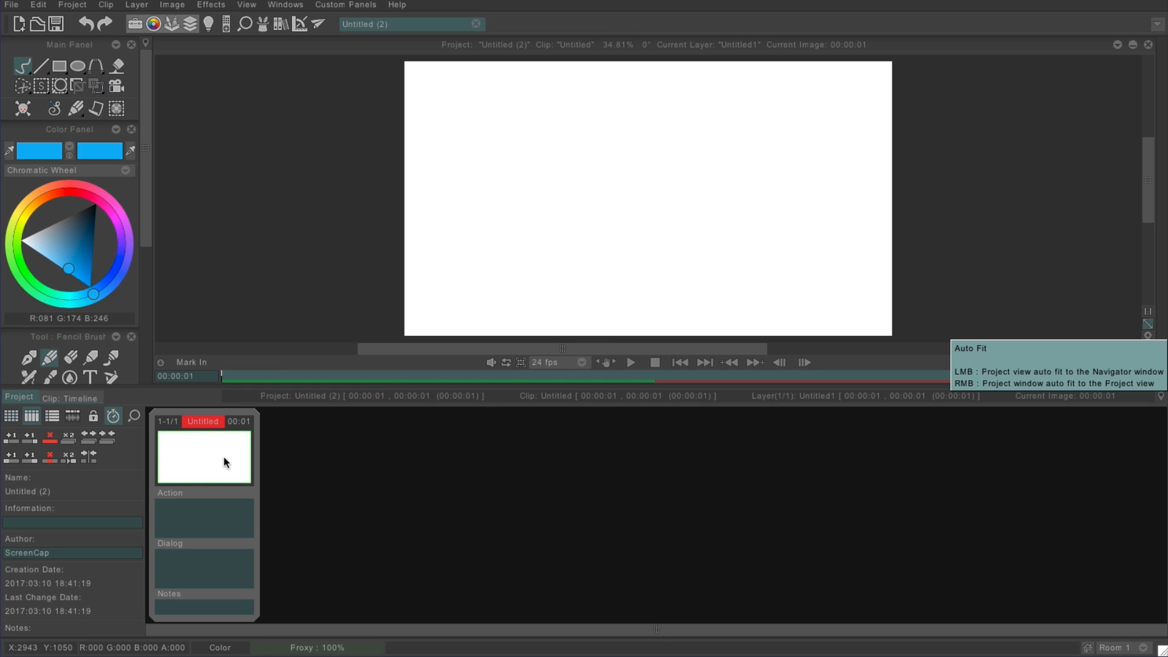
- Add a Background Layer to the new project's clip in the clip timeline
{"action": "left_click", "coordinate": [77, 395]}
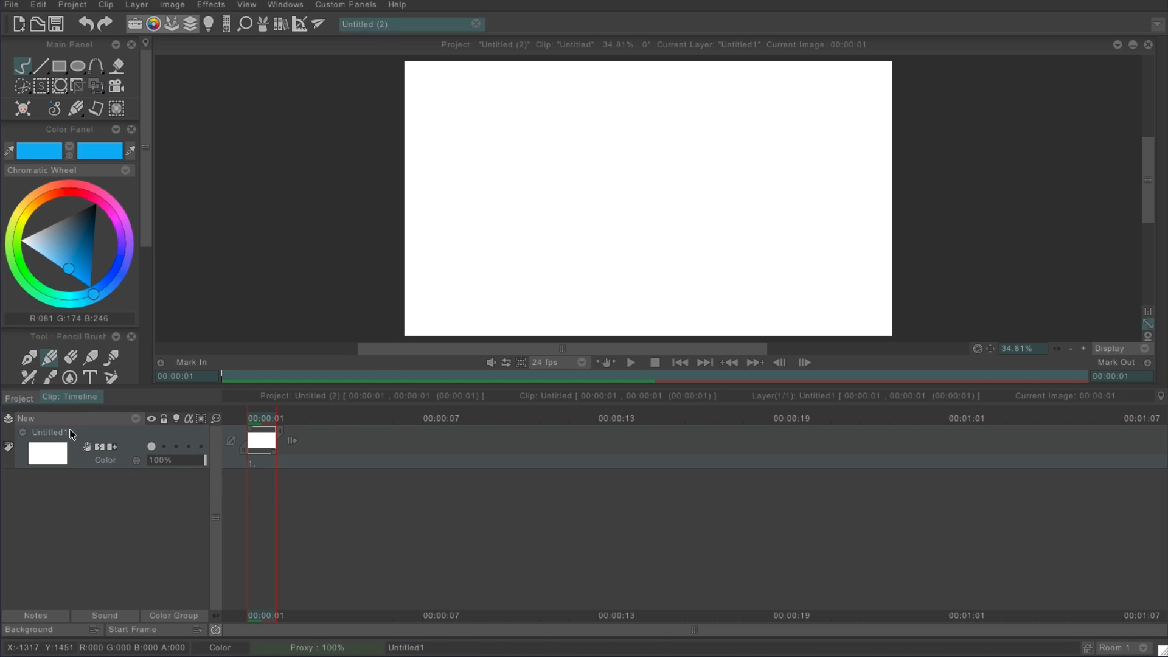
{"action": "left_click", "coordinate": [135, 418]}
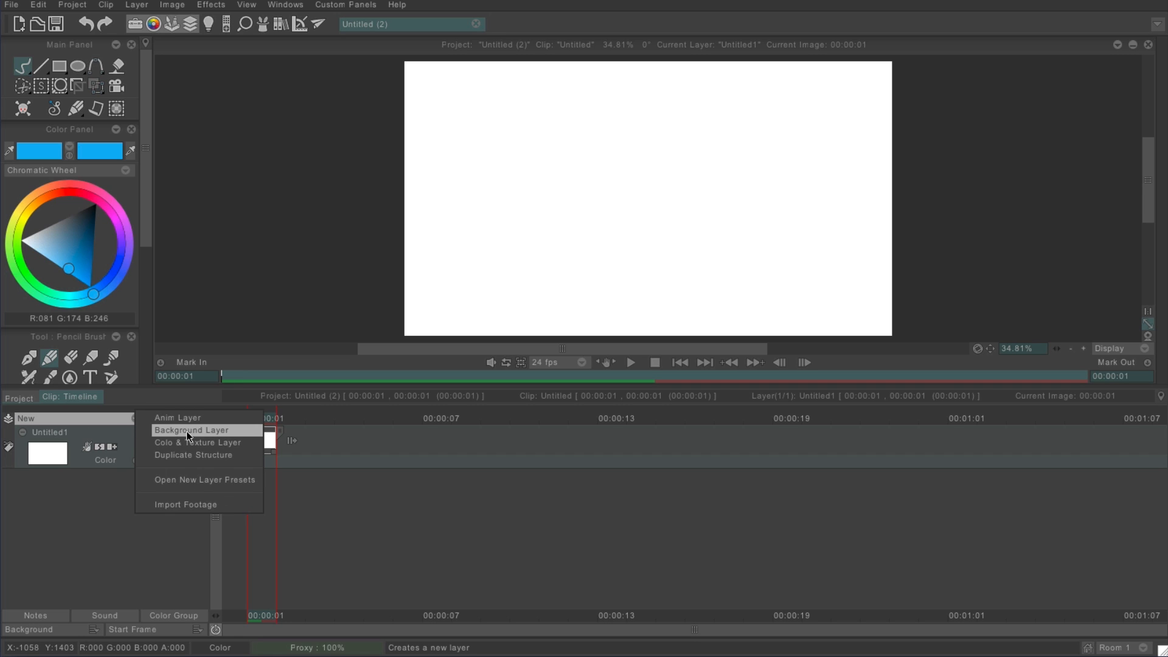
{"action": "left_click", "coordinate": [189, 432]}
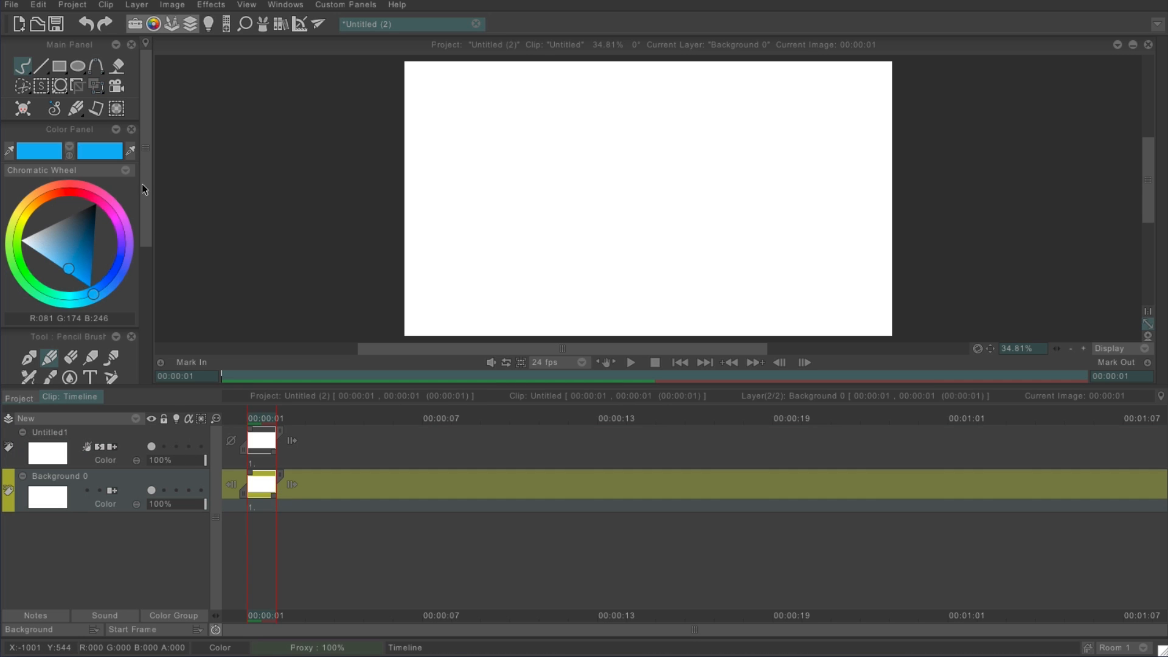
- Pick a custom brush from a custom panel and close the panel
{"action": "left_click", "coordinate": [346, 5]}
{"action": "left_click", "coordinate": [389, 121]}
{"action": "mouse_move", "coordinate": [1031, 479]}
{"action": "left_mouse_down"}
{"action": "mouse_move", "coordinate": [1072, 96]}
{"action": "mouse_move", "coordinate": [1095, 48]}
{"action": "left_mouse_up"}
{"action": "left_click", "coordinate": [1067, 227]}
{"action": "left_click", "coordinate": [1146, 45]}
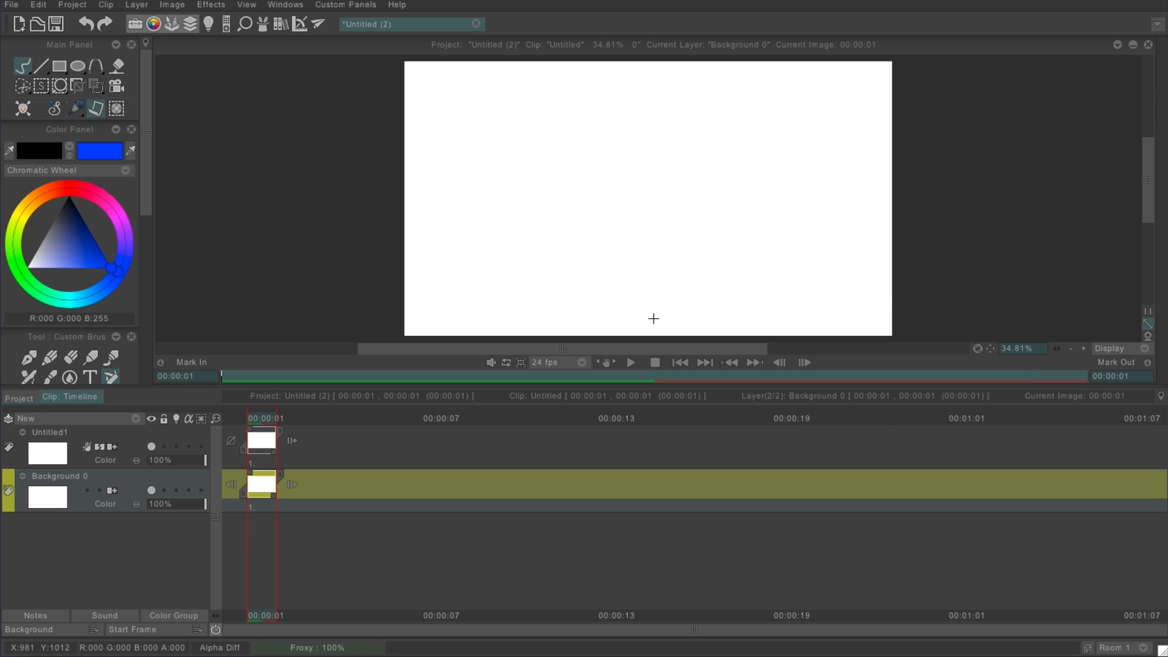
- Sketch the ground line, the cabin and the start of the watchtower on the Background 0 layer
{"action": "left_click_drag", "start_coordinate": [718, 285], "coordinate": [892, 303]}
{"action": "left_click_drag", "start_coordinate": [712, 283], "coordinate": [602, 282]}
{"action": "left_click_drag", "start_coordinate": [596, 282], "coordinate": [539, 275]}
{"action": "mouse_move", "coordinate": [472, 246]}
{"action": "left_mouse_down"}
{"action": "mouse_move", "coordinate": [417, 250]}
{"action": "mouse_move", "coordinate": [483, 253]}
{"action": "left_mouse_up"}
{"action": "left_click_drag", "start_coordinate": [483, 260], "coordinate": [428, 266]}
{"action": "mouse_move", "coordinate": [417, 250]}
{"action": "left_mouse_down"}
{"action": "mouse_move", "coordinate": [465, 243]}
{"action": "mouse_move", "coordinate": [444, 238]}
{"action": "mouse_move", "coordinate": [416, 248]}
{"action": "left_mouse_up"}
{"action": "left_click_drag", "start_coordinate": [449, 234], "coordinate": [481, 250]}
{"action": "left_click_drag", "start_coordinate": [440, 171], "coordinate": [447, 224]}
- Select the area around the tower and cabin, shift it slightly to the right and clear the selection
{"action": "key", "text": "s"}
{"action": "left_click_drag", "start_coordinate": [404, 149], "coordinate": [498, 287]}
{"action": "key", "text": "p"}
{"action": "left_click_drag", "start_coordinate": [472, 262], "coordinate": [500, 265]}
{"action": "left_click", "coordinate": [24, 66]}
{"action": "key", "text": "ctrl+d"}
- Draw the legs and crossbars of the watchtower above the cabin
{"action": "left_click_drag", "start_coordinate": [454, 167], "coordinate": [449, 238]}
{"action": "mouse_move", "coordinate": [466, 163]}
{"action": "left_mouse_down"}
{"action": "mouse_move", "coordinate": [478, 226]}
{"action": "mouse_move", "coordinate": [477, 214]}
{"action": "left_mouse_up"}
{"action": "left_click_drag", "start_coordinate": [449, 165], "coordinate": [436, 242]}
{"action": "left_click_drag", "start_coordinate": [444, 192], "coordinate": [470, 194]}
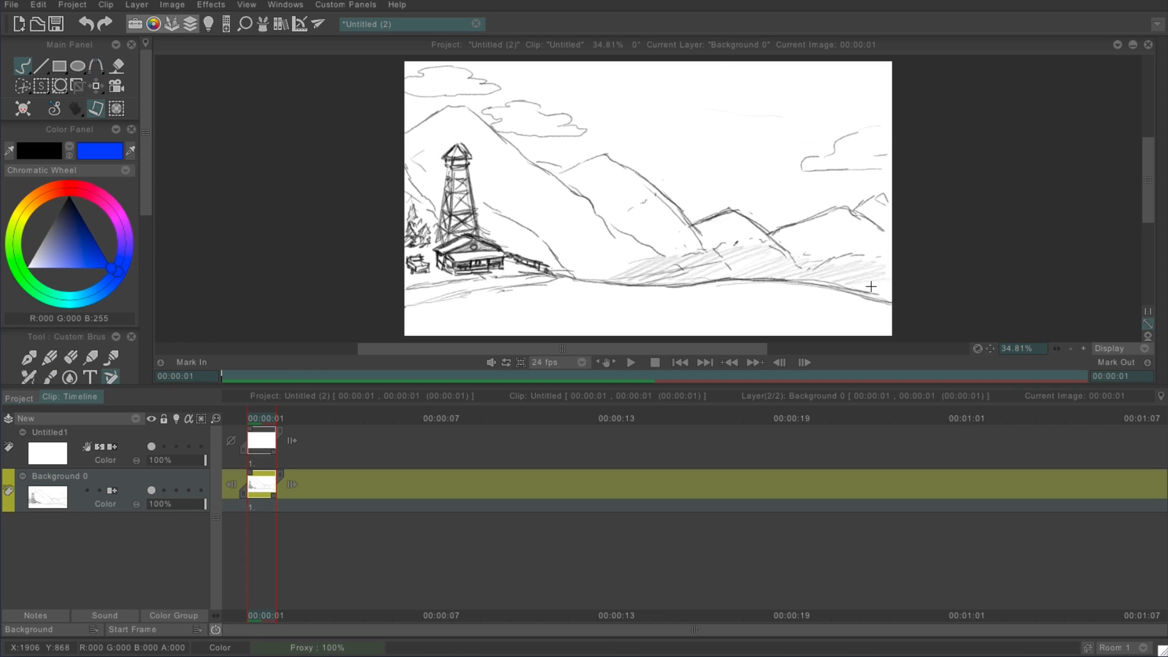
- Shade the mountain slopes and the ground around the cabin with sketchy hatching on the Background 0 layer
{"action": "mouse_move", "coordinate": [639, 212]}
{"action": "left_mouse_down"}
{"action": "mouse_move", "coordinate": [438, 122]}
{"action": "mouse_move", "coordinate": [568, 250]}
{"action": "mouse_move", "coordinate": [730, 267]}
{"action": "left_mouse_up"}
{"action": "left_click_drag", "start_coordinate": [785, 250], "coordinate": [878, 198]}
{"action": "left_click_drag", "start_coordinate": [572, 176], "coordinate": [663, 243]}
{"action": "mouse_move", "coordinate": [414, 283]}
{"action": "left_mouse_down"}
{"action": "mouse_move", "coordinate": [464, 270]}
{"action": "mouse_move", "coordinate": [438, 292]}
{"action": "mouse_move", "coordinate": [499, 274]}
{"action": "left_mouse_up"}
{"action": "left_click_drag", "start_coordinate": [450, 118], "coordinate": [411, 152]}
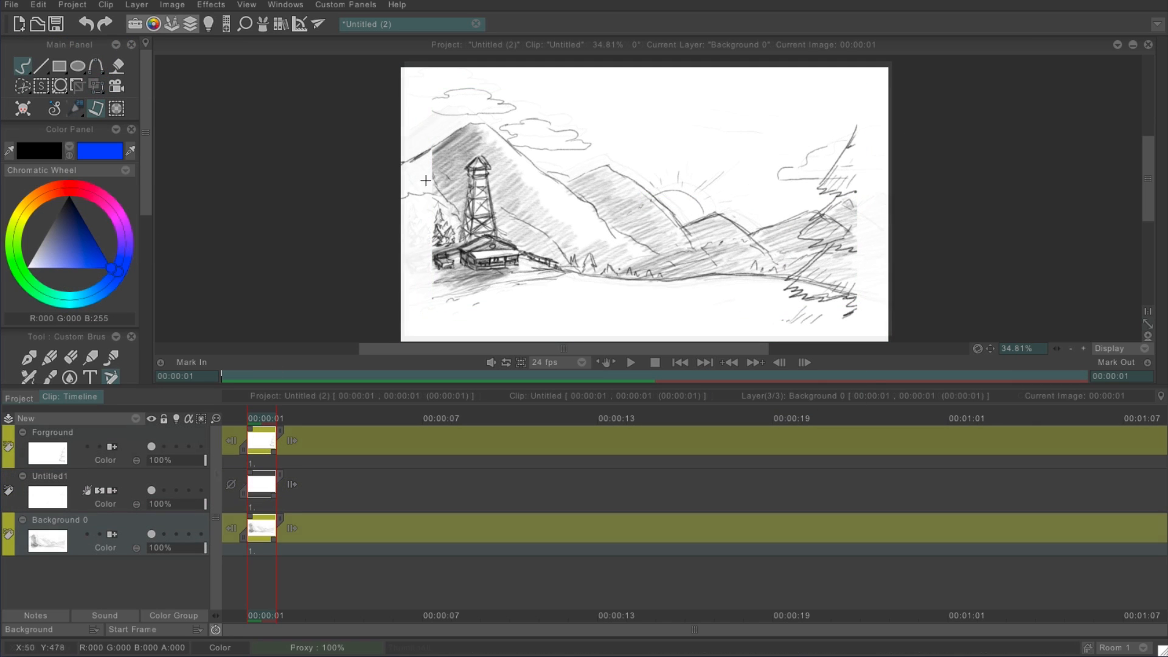
- Add strokes at the left edge beside the mountain and undo the last one
{"action": "left_click_drag", "start_coordinate": [426, 225], "coordinate": [420, 146]}
{"action": "mouse_move", "coordinate": [407, 207]}
{"action": "left_mouse_down"}
{"action": "mouse_move", "coordinate": [426, 261]}
{"action": "mouse_move", "coordinate": [417, 161]}
{"action": "mouse_move", "coordinate": [441, 146]}
{"action": "left_mouse_up"}
{"action": "key", "text": "ctrl+z"}
- Erase parts of the shading on the left mountain's slope with the Eraser Brush
{"action": "left_click", "coordinate": [70, 357]}
{"action": "left_click_drag", "start_coordinate": [146, 158], "coordinate": [144, 291]}
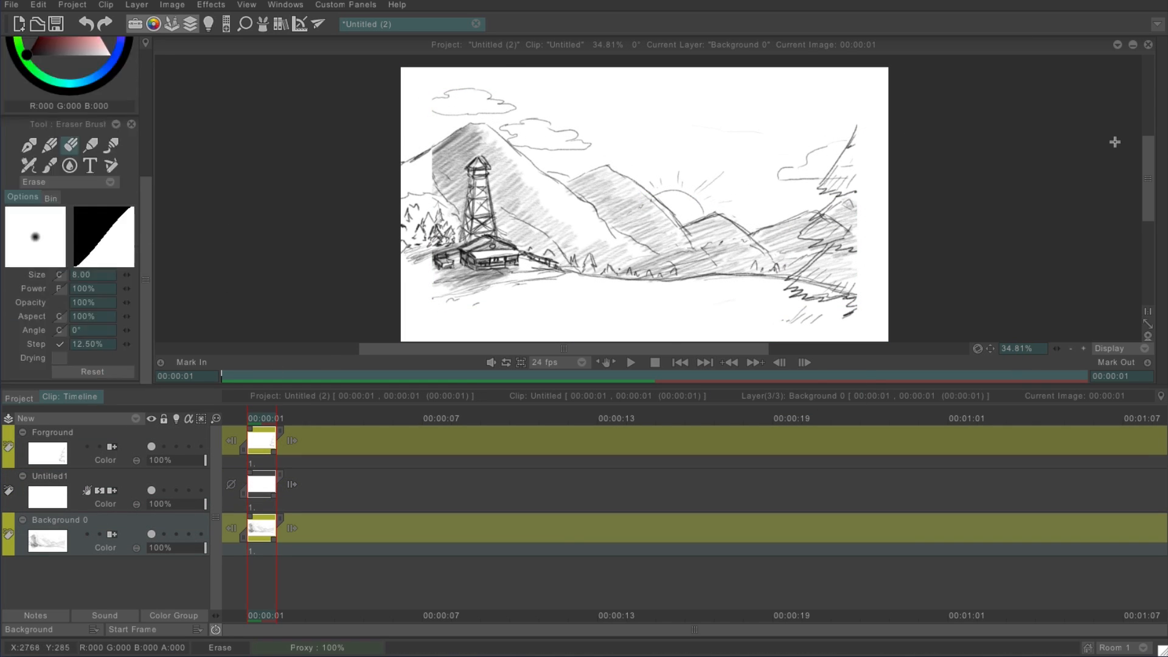
{"action": "left_click_drag", "start_coordinate": [429, 193], "coordinate": [467, 135]}
{"action": "left_click_drag", "start_coordinate": [458, 174], "coordinate": [486, 130]}
- Hatch the left mountain's slopes and the ground below the cabin with the drawing brush
{"action": "key", "text": "b"}
{"action": "mouse_move", "coordinate": [403, 183]}
{"action": "left_mouse_down"}
{"action": "mouse_move", "coordinate": [468, 135]}
{"action": "mouse_move", "coordinate": [467, 149]}
{"action": "left_mouse_up"}
{"action": "mouse_move", "coordinate": [497, 197]}
{"action": "left_mouse_down"}
{"action": "mouse_move", "coordinate": [515, 183]}
{"action": "mouse_move", "coordinate": [535, 228]}
{"action": "left_mouse_up"}
{"action": "left_click_drag", "start_coordinate": [401, 255], "coordinate": [599, 304]}
{"action": "left_click_drag", "start_coordinate": [411, 262], "coordinate": [487, 286]}
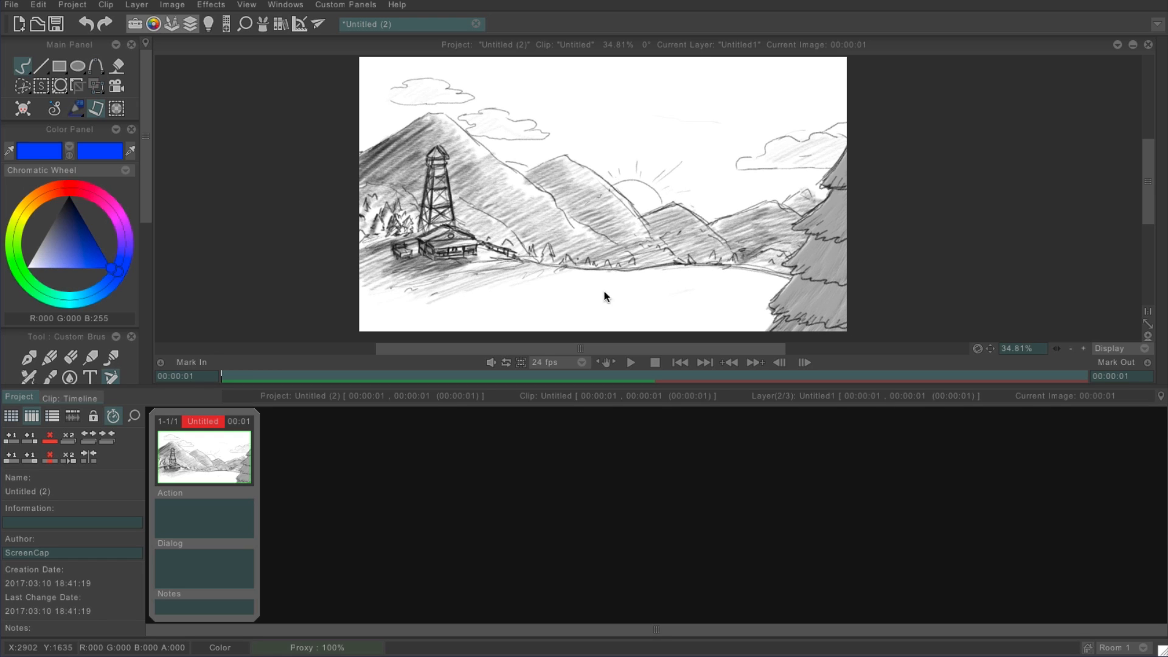
- Shrink the camera frame with the Camera tool, place it level over the right part of the landscape, and include the sun
{"action": "left_click", "coordinate": [114, 86]}
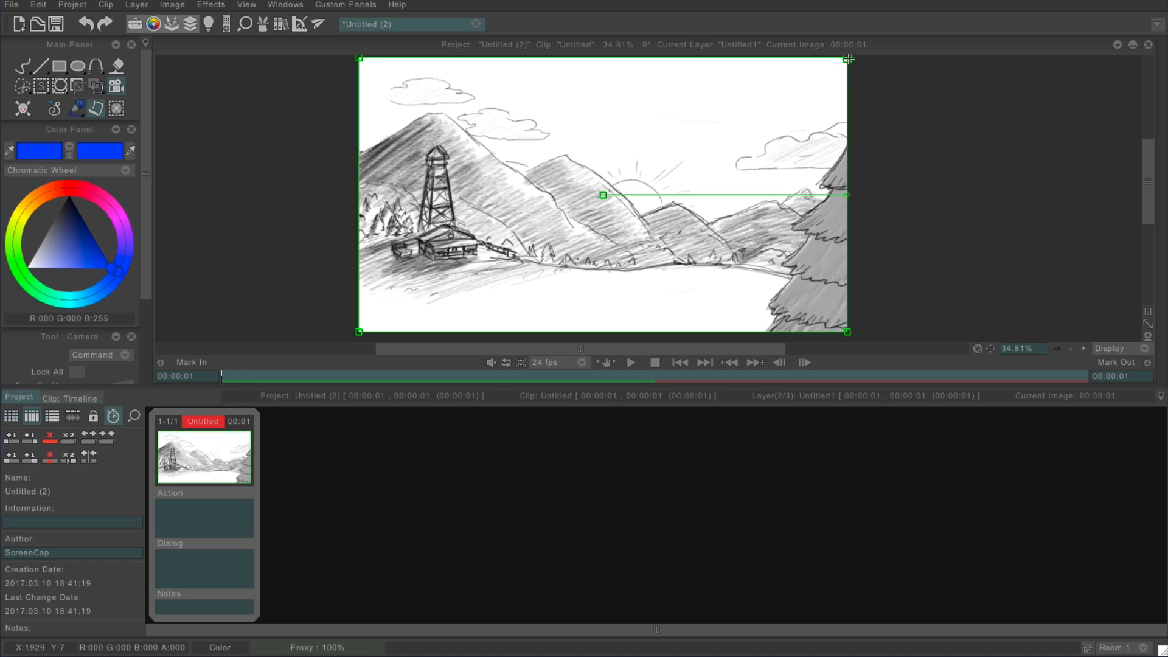
{"action": "left_click_drag", "start_coordinate": [847, 58], "coordinate": [707, 136]}
{"action": "left_click_drag", "start_coordinate": [602, 194], "coordinate": [704, 244]}
{"action": "left_click_drag", "start_coordinate": [807, 185], "coordinate": [846, 142]}
{"action": "mouse_move", "coordinate": [846, 220]}
{"action": "left_mouse_down"}
{"action": "mouse_move", "coordinate": [844, 249]}
{"action": "mouse_move", "coordinate": [842, 195]}
{"action": "mouse_move", "coordinate": [818, 246]}
{"action": "mouse_move", "coordinate": [840, 223]}
{"action": "left_mouse_up"}
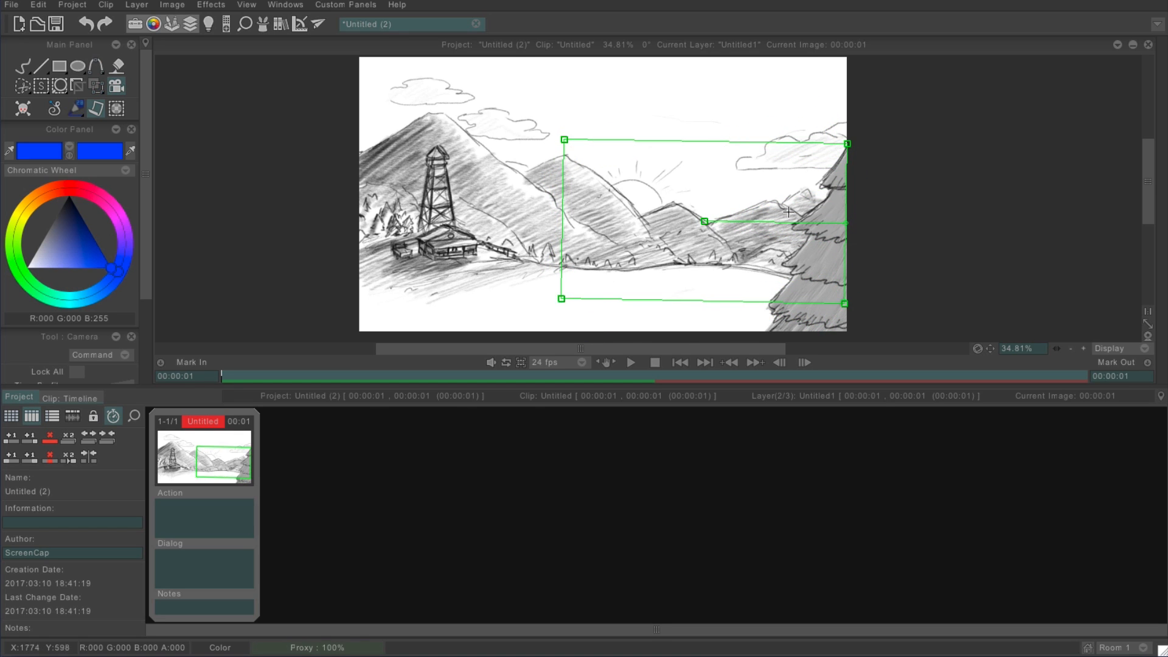
{"action": "left_click_drag", "start_coordinate": [708, 220], "coordinate": [698, 221]}
{"action": "left_click_drag", "start_coordinate": [838, 225], "coordinate": [836, 223]}
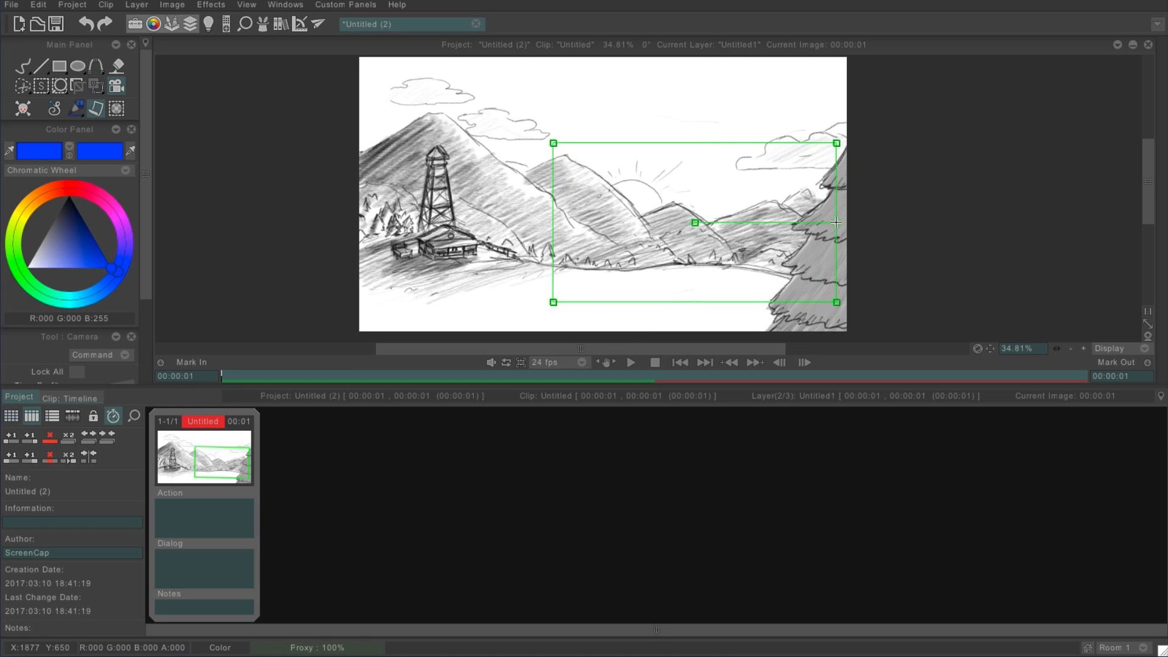
- Add a second, smaller camera frame over the tower and cabin, and bend the camera path downward with an intermediate point
{"action": "left_click", "coordinate": [448, 223]}
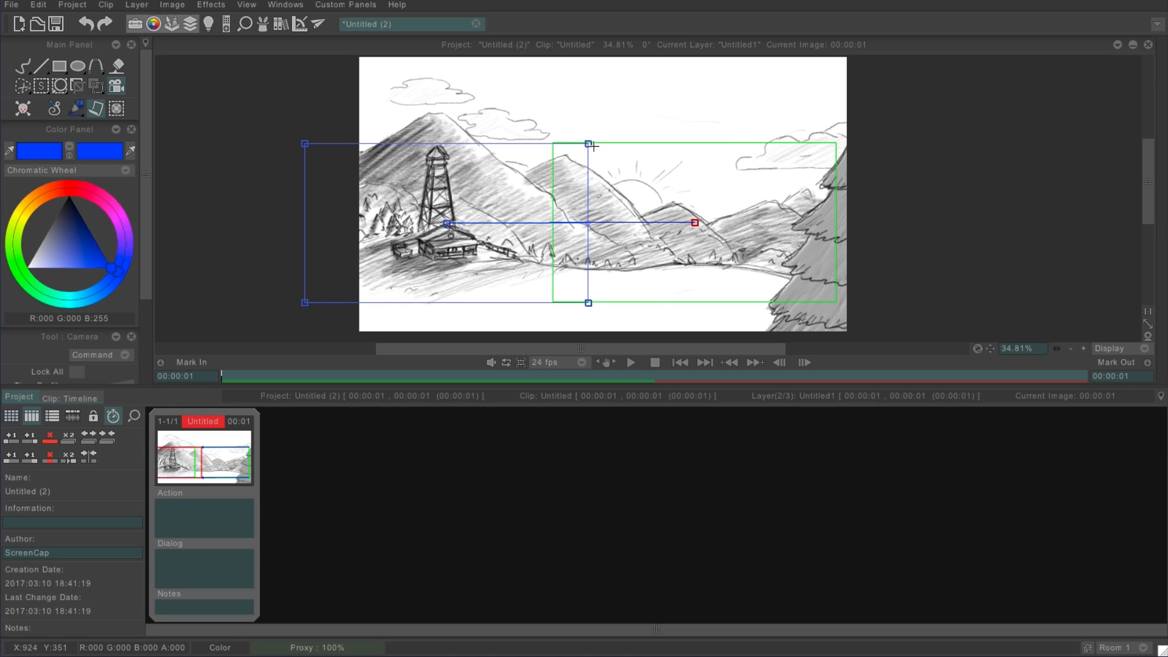
{"action": "left_click_drag", "start_coordinate": [593, 146], "coordinate": [543, 166]}
{"action": "left_click_drag", "start_coordinate": [447, 224], "coordinate": [464, 236]}
{"action": "left_click", "coordinate": [587, 228]}
{"action": "left_click_drag", "start_coordinate": [587, 228], "coordinate": [580, 247]}
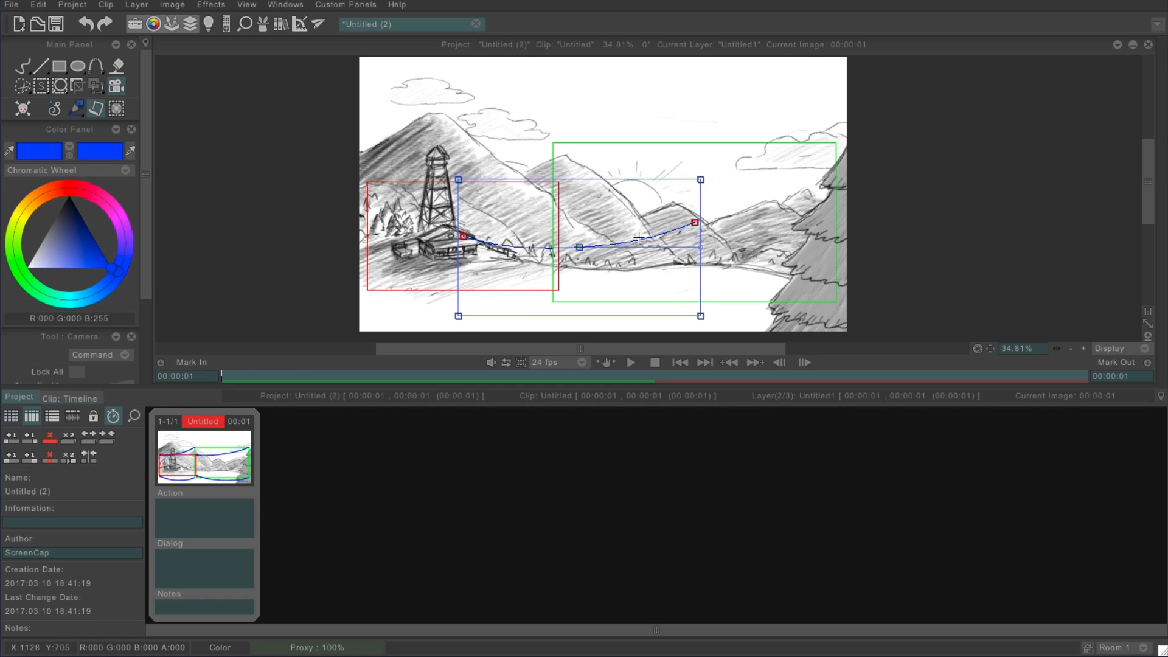
- Show the clip timeline and set the camera path's Mode to Linear
{"action": "left_click", "coordinate": [69, 398]}
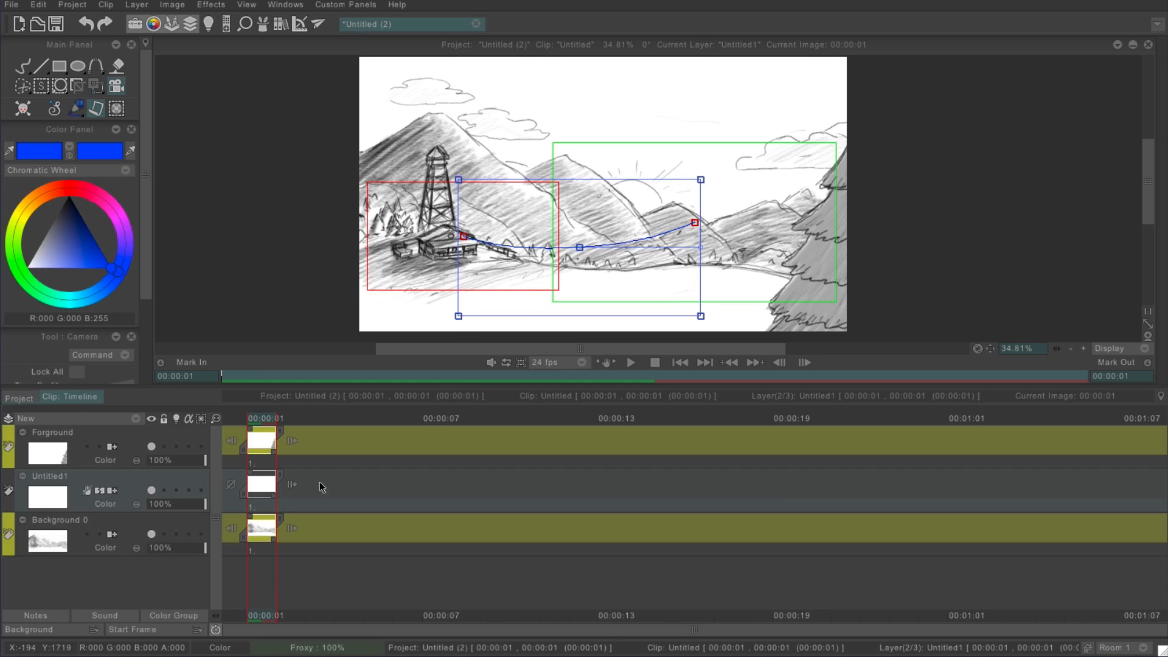
{"action": "scroll", "coordinate": [138, 368], "scroll_direction": "down", "scroll_amount": 3}
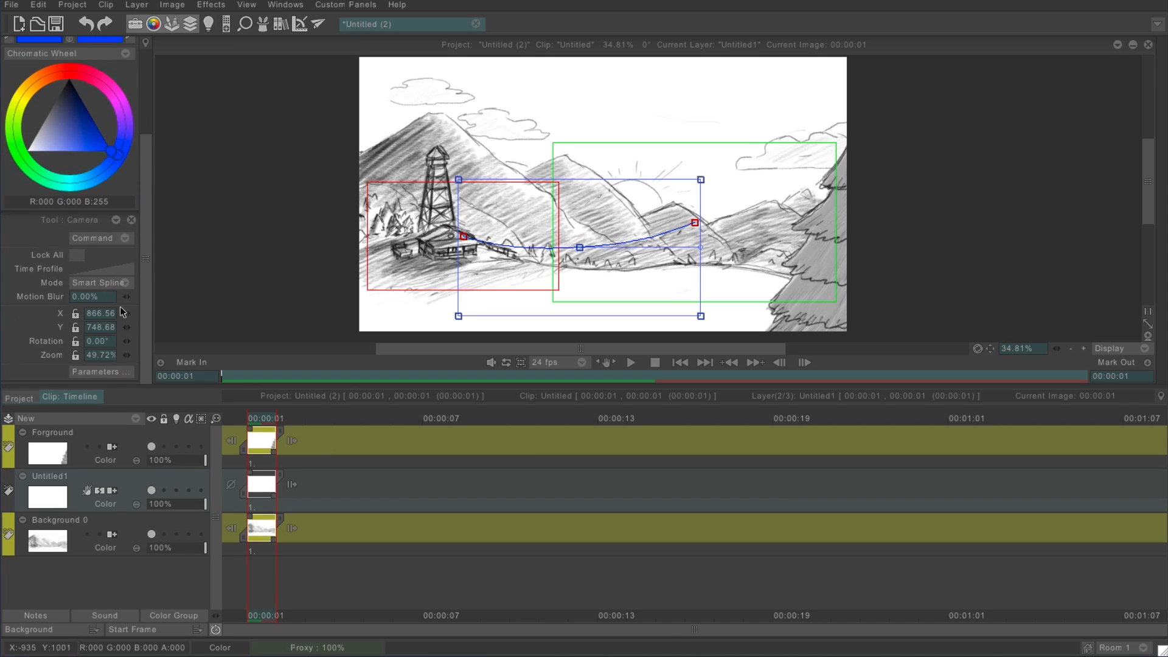
{"action": "left_click", "coordinate": [125, 283]}
{"action": "left_click", "coordinate": [163, 257]}
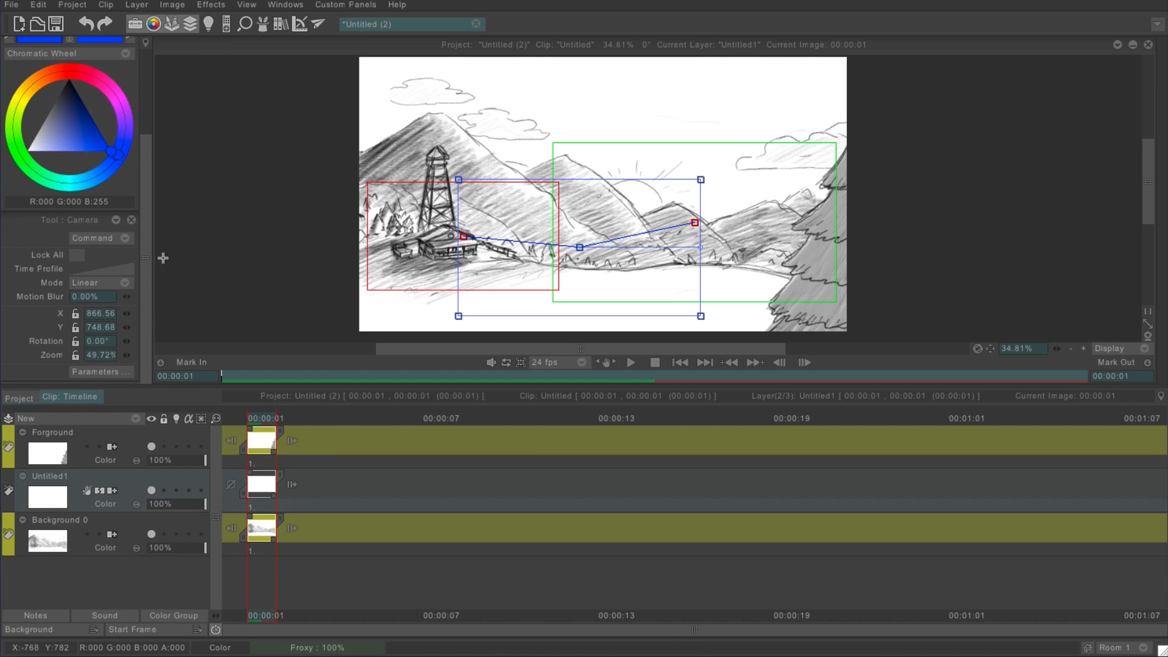
- Set the camera path's Mode to Spline and invert the direction of the camera move
{"action": "left_click", "coordinate": [125, 283]}
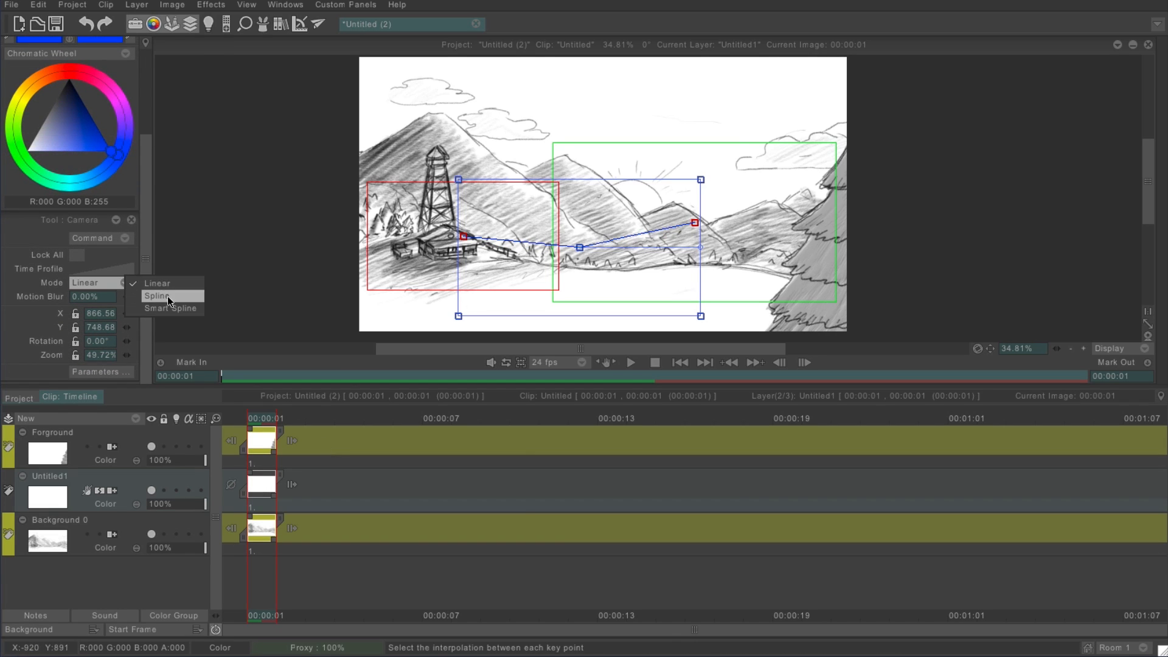
{"action": "left_click", "coordinate": [168, 297]}
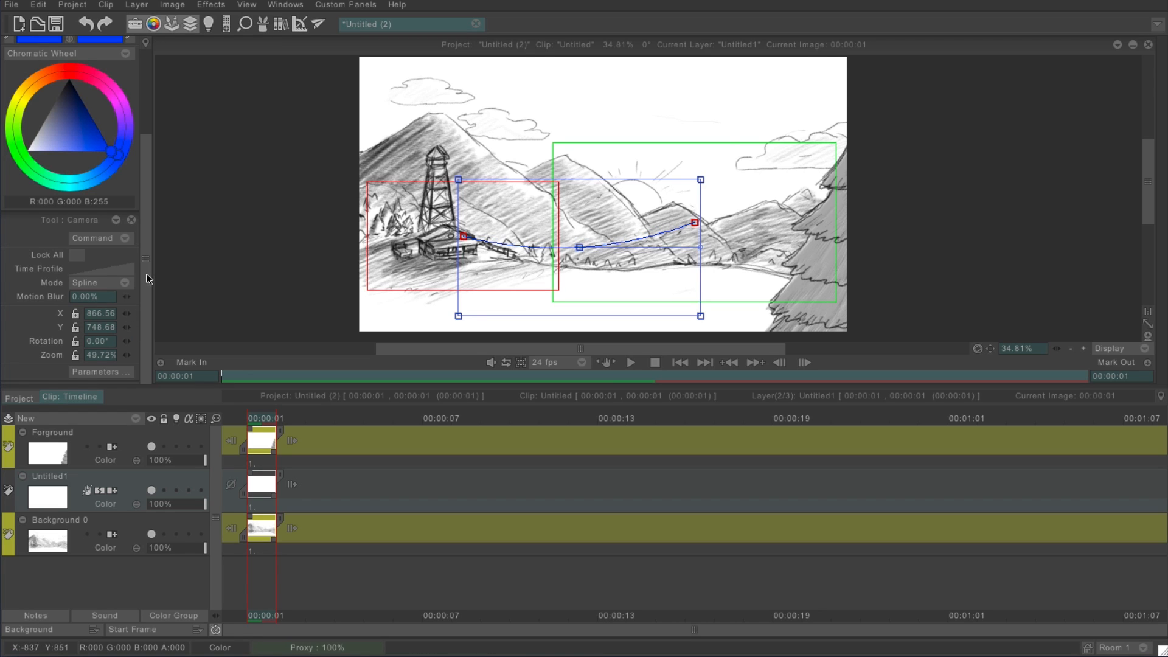
{"action": "left_click", "coordinate": [126, 239]}
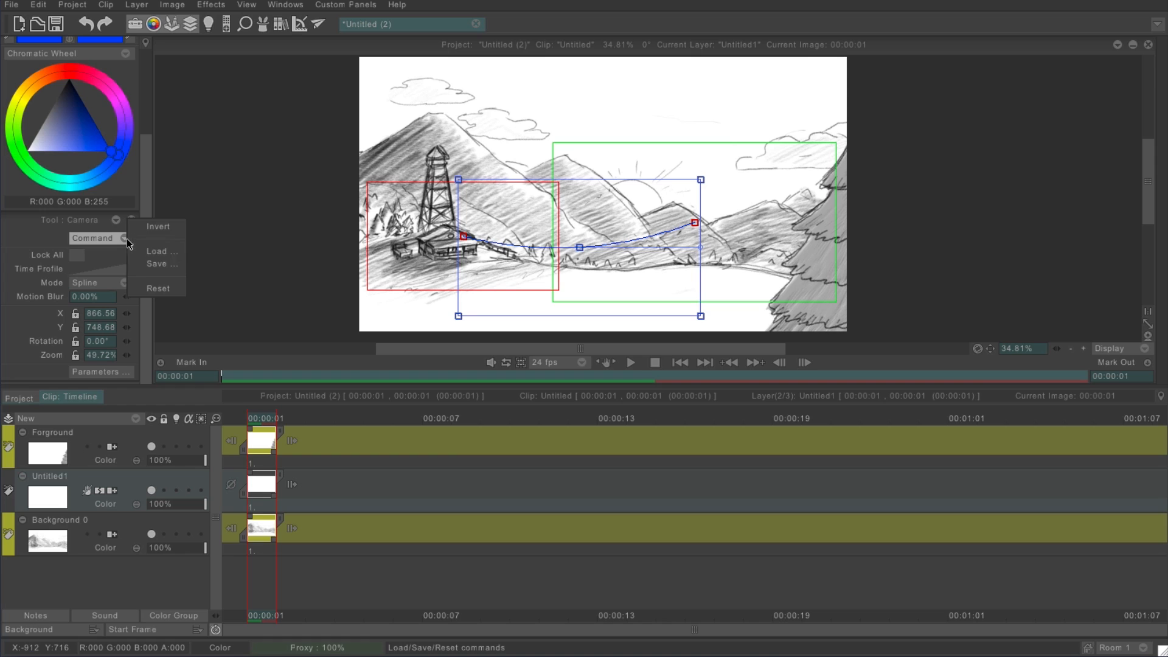
{"action": "left_click", "coordinate": [170, 227]}
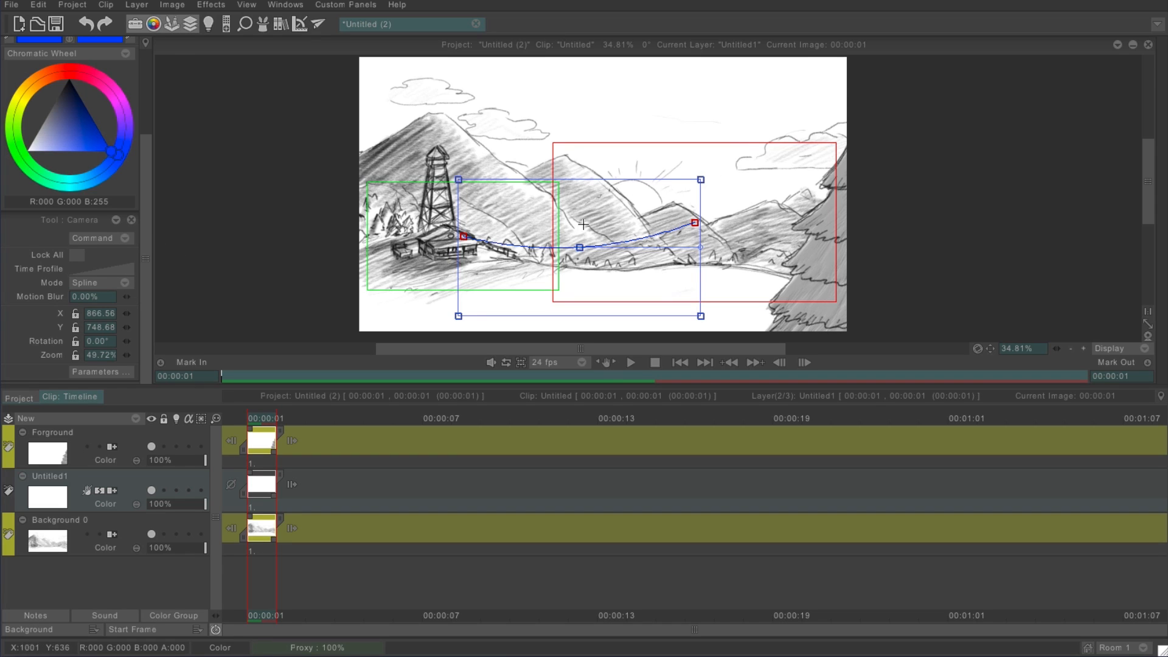
{"action": "left_click", "coordinate": [125, 241]}
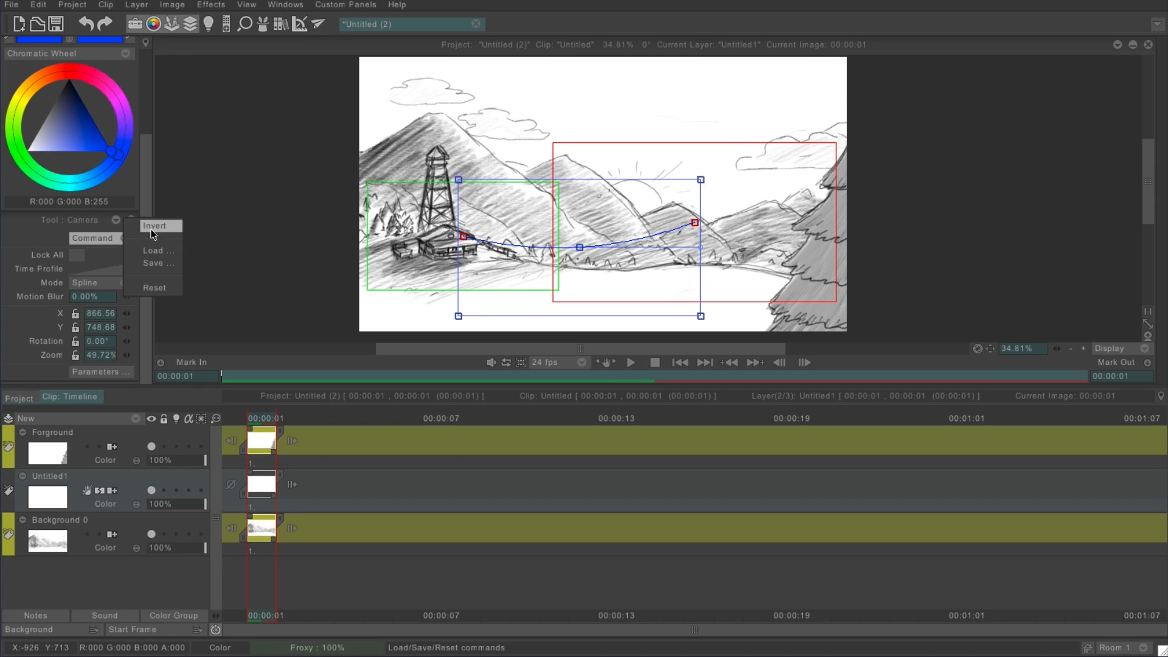
{"action": "left_click", "coordinate": [161, 262]}
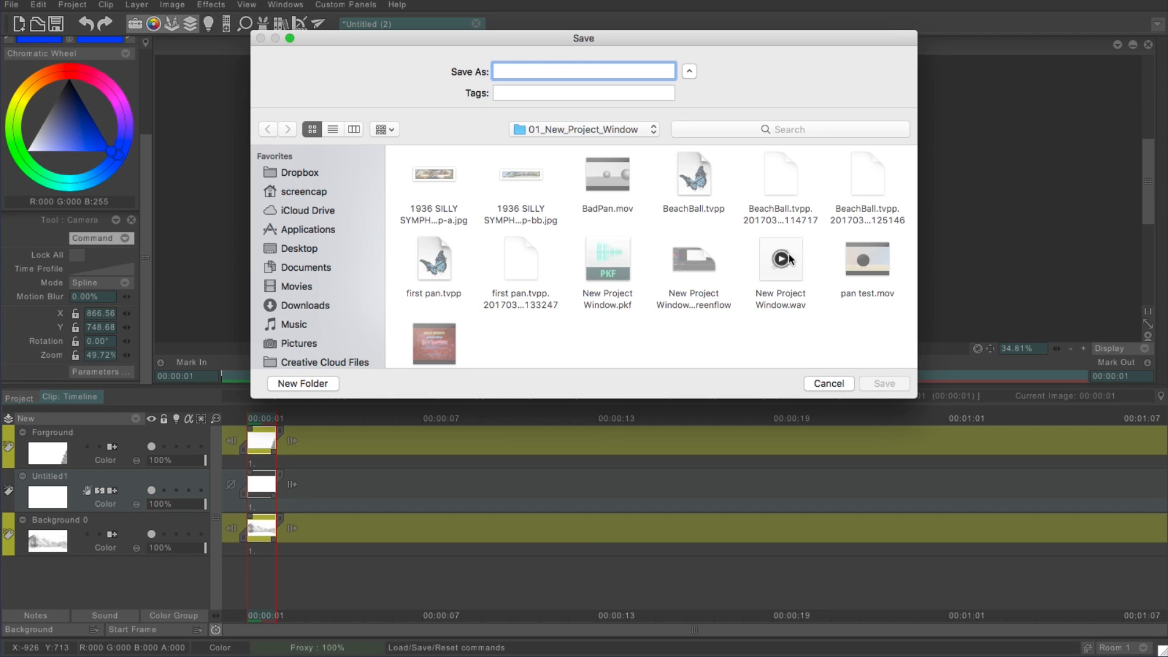
{"action": "left_click", "coordinate": [828, 384]}
{"action": "left_click", "coordinate": [125, 240]}
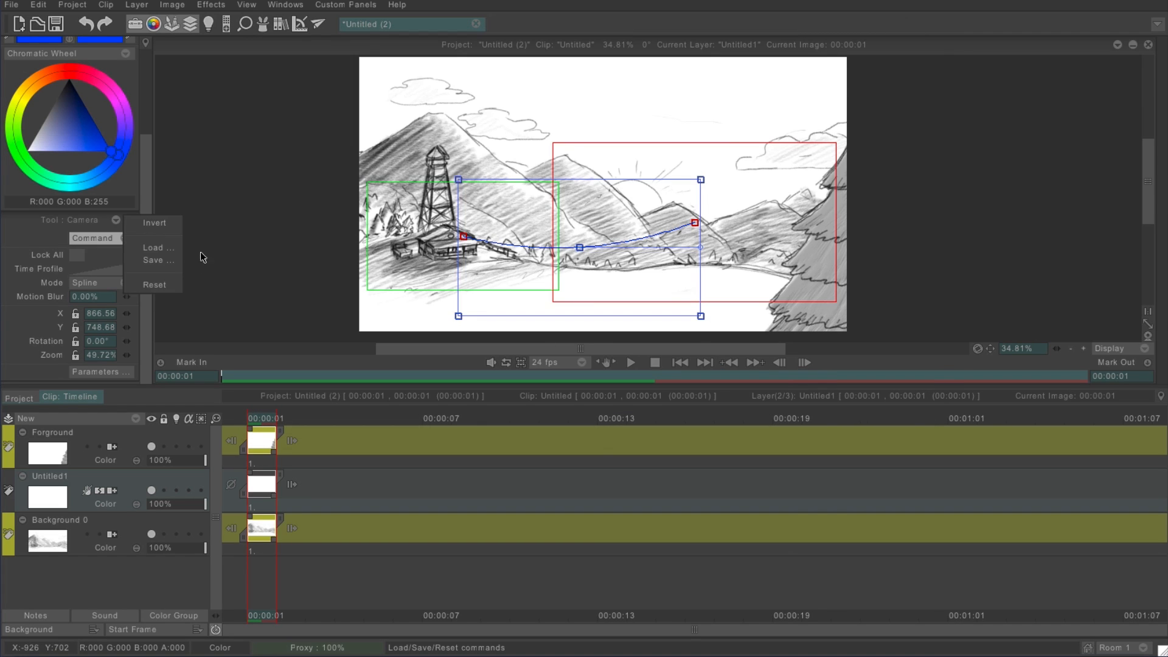
{"action": "left_click", "coordinate": [162, 248]}
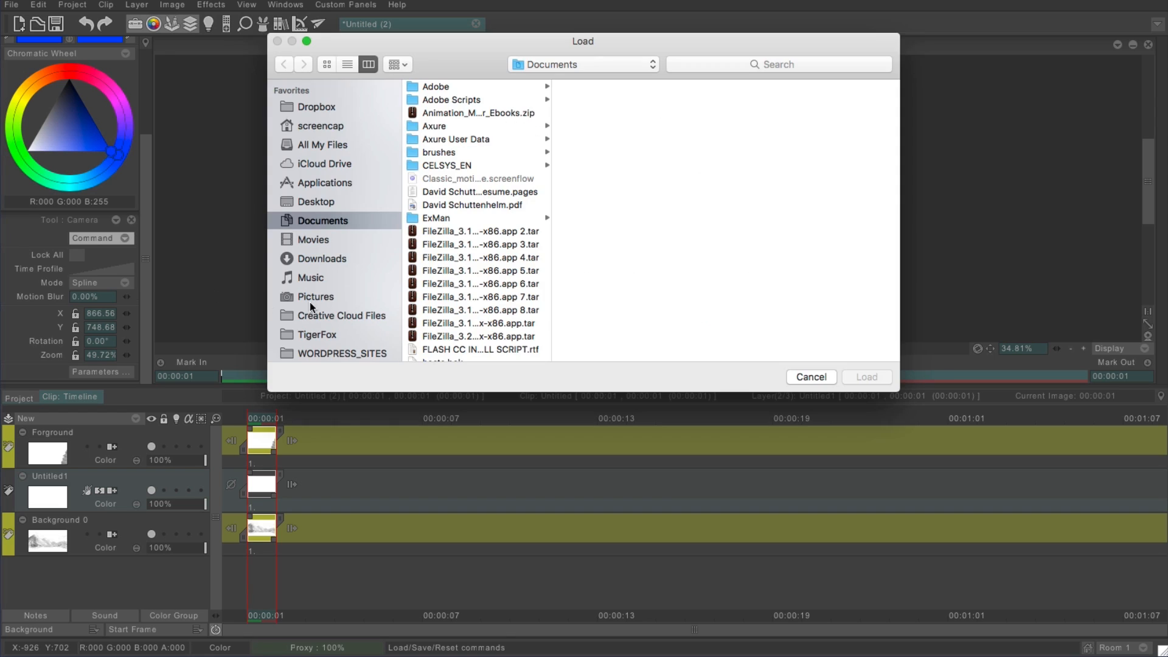
{"action": "left_click", "coordinate": [804, 384]}
- Reset the camera
{"action": "left_click", "coordinate": [125, 239]}
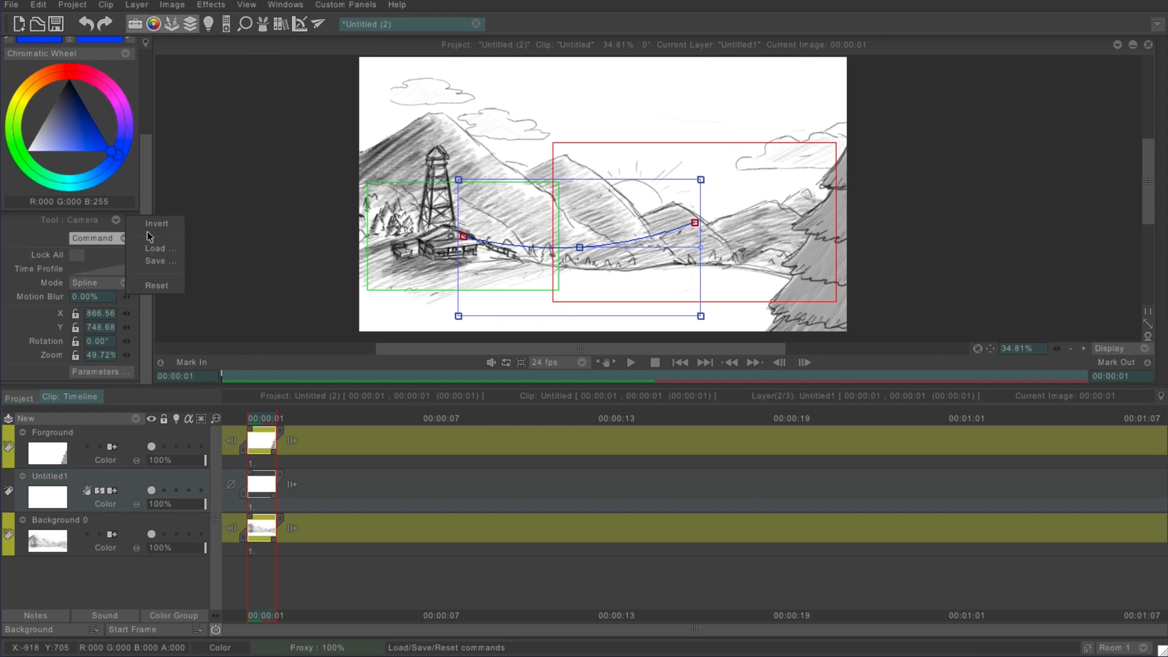
{"action": "left_click", "coordinate": [163, 286]}
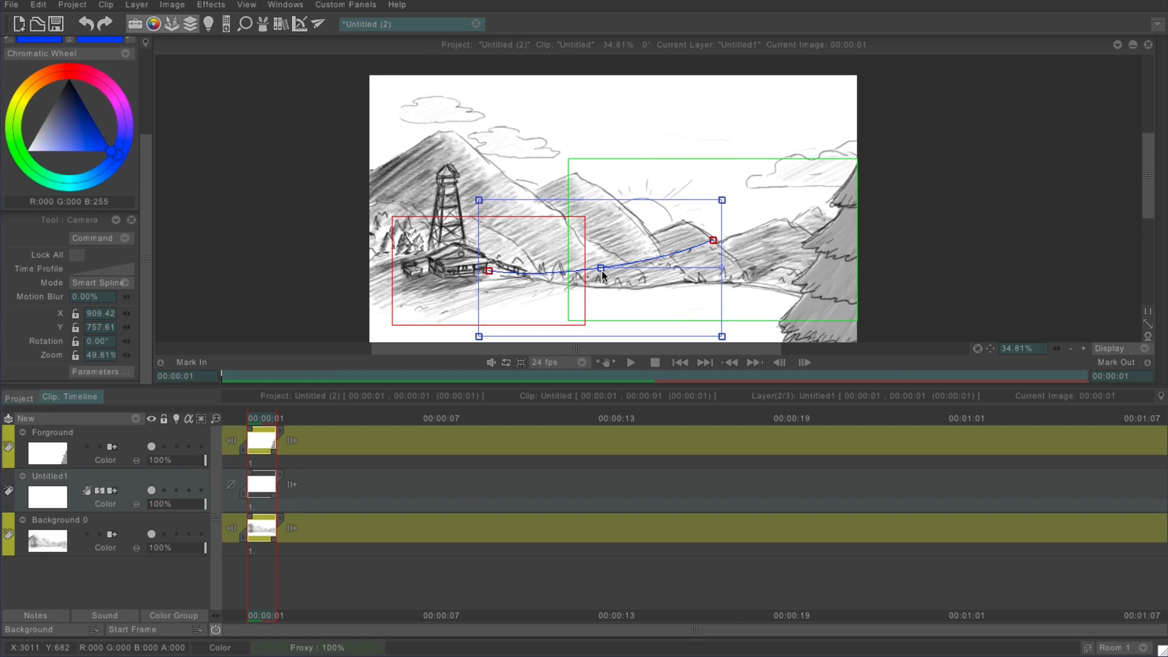
- Shape the camera's time profile into an S-curve with two added points, set it to Spline, and move its window clear of the camera settings
{"action": "left_click", "coordinate": [107, 268]}
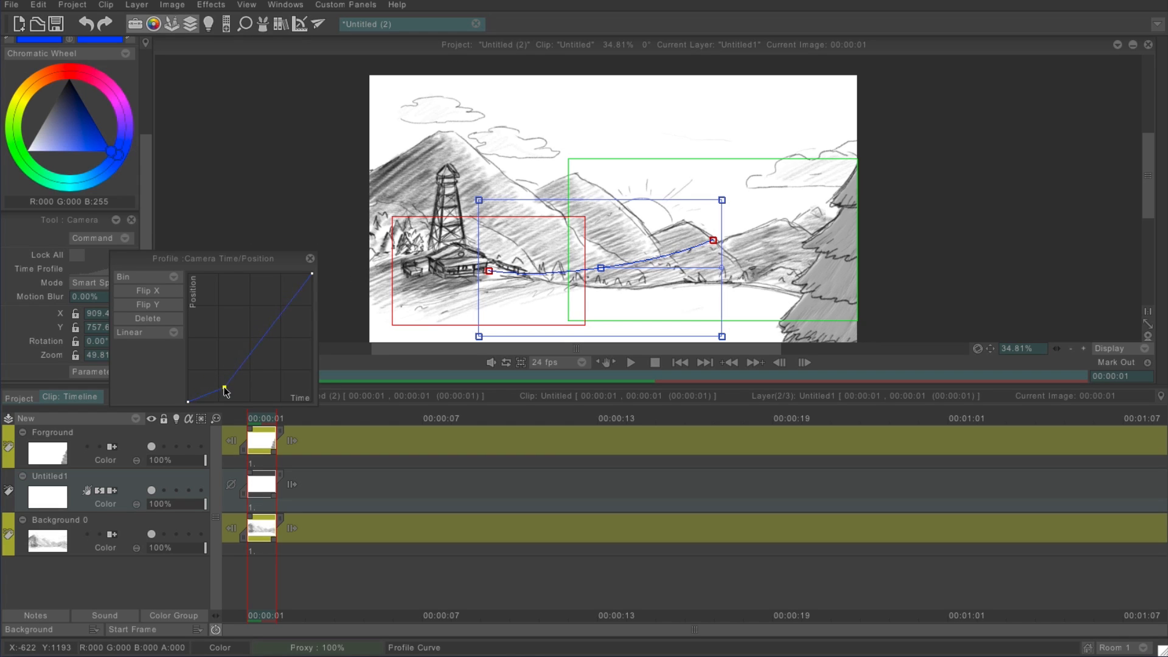
{"action": "left_click", "coordinate": [174, 336]}
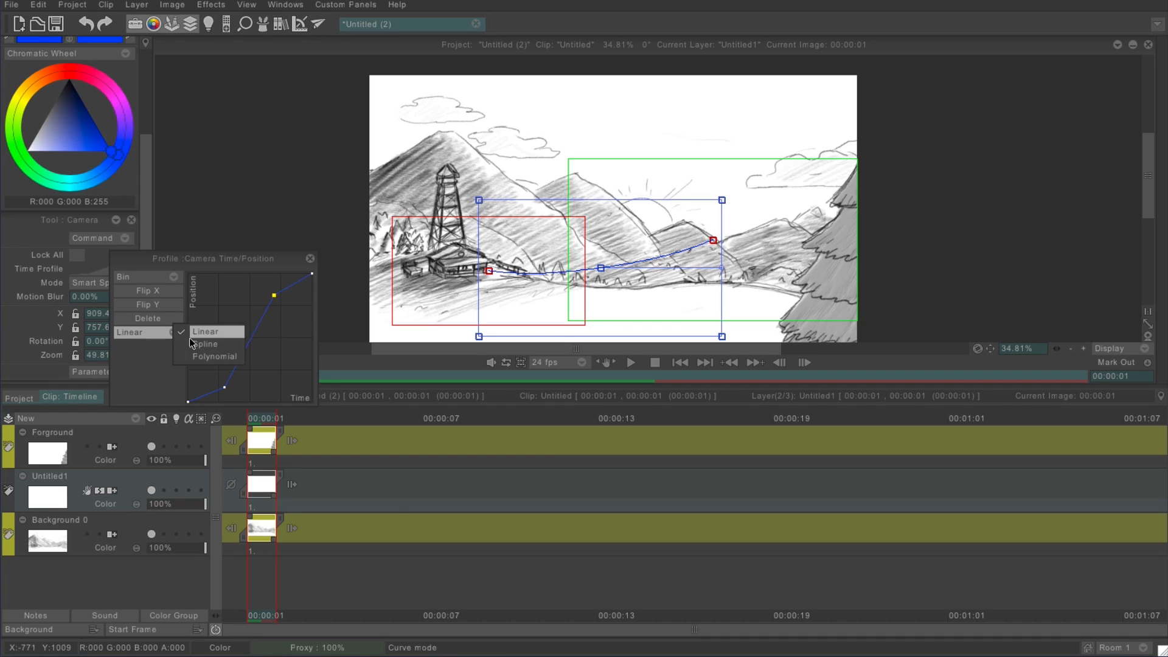
{"action": "left_click", "coordinate": [217, 351]}
{"action": "left_click_drag", "start_coordinate": [264, 259], "coordinate": [245, 174]}
{"action": "left_click", "coordinate": [629, 363]}
{"action": "left_click", "coordinate": [603, 342]}
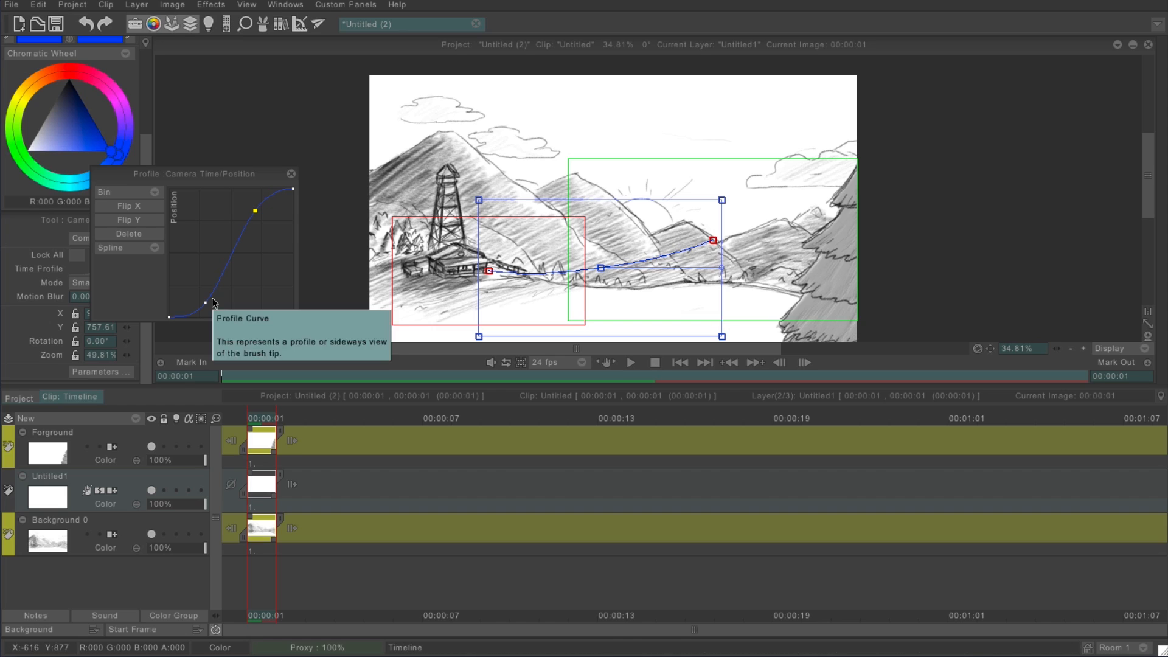
- Extend the Forground, Untitled1 and Background 0 layers to 30 frames each and preview the camera move
{"action": "left_click_drag", "start_coordinate": [289, 447], "coordinate": [1121, 456]}
{"action": "left_click_drag", "start_coordinate": [292, 485], "coordinate": [1123, 490]}
{"action": "left_click_drag", "start_coordinate": [292, 528], "coordinate": [1125, 542]}
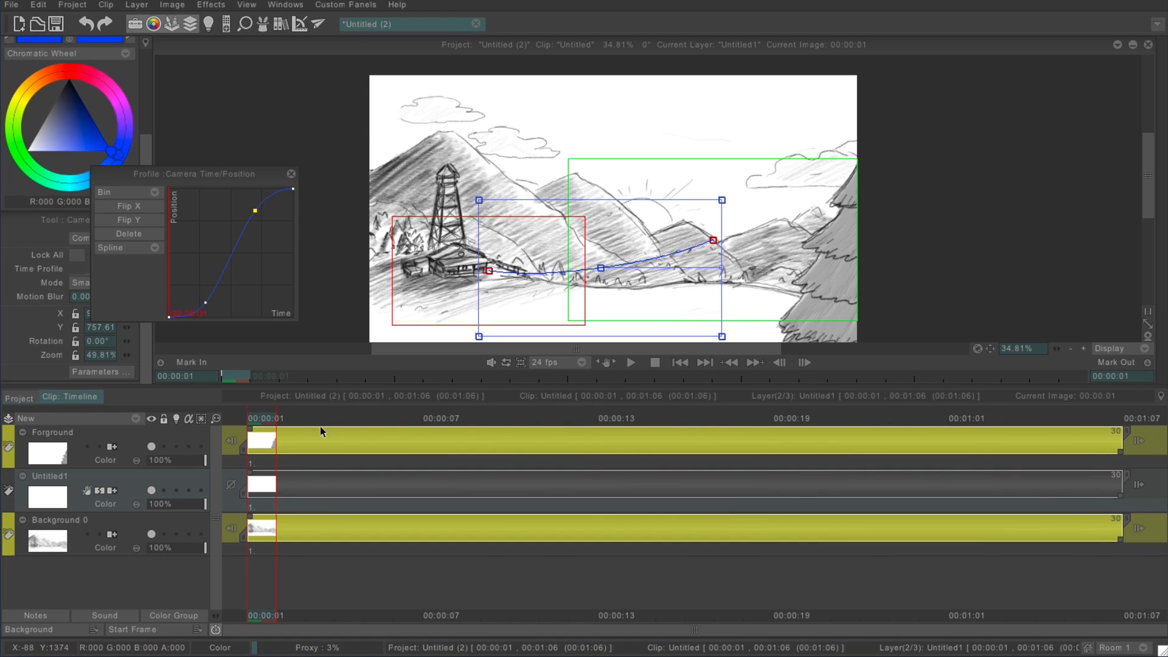
{"action": "left_click", "coordinate": [631, 362]}
{"action": "left_click", "coordinate": [655, 362]}
- Lengthen the Untitled1 and Background 0 layers to 62 frames and the Forground layer to 71 frames
{"action": "left_click", "coordinate": [216, 420]}
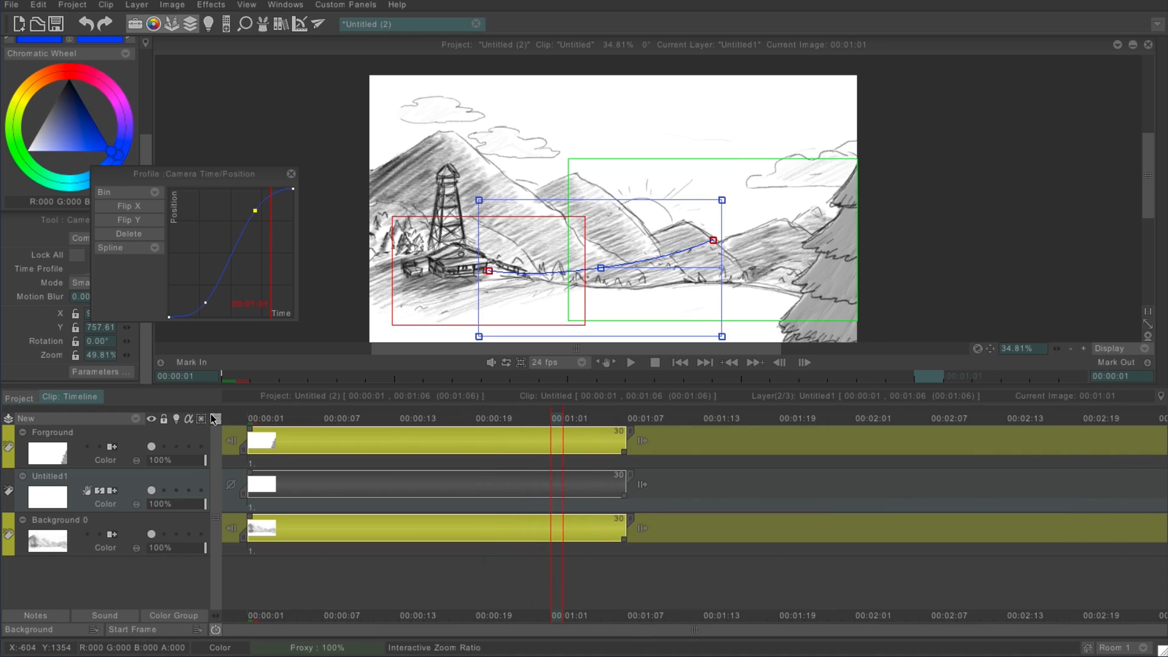
{"action": "left_click_drag", "start_coordinate": [625, 451], "coordinate": [1031, 454]}
{"action": "left_click_drag", "start_coordinate": [625, 496], "coordinate": [1029, 495]}
{"action": "left_click_drag", "start_coordinate": [624, 540], "coordinate": [1026, 544]}
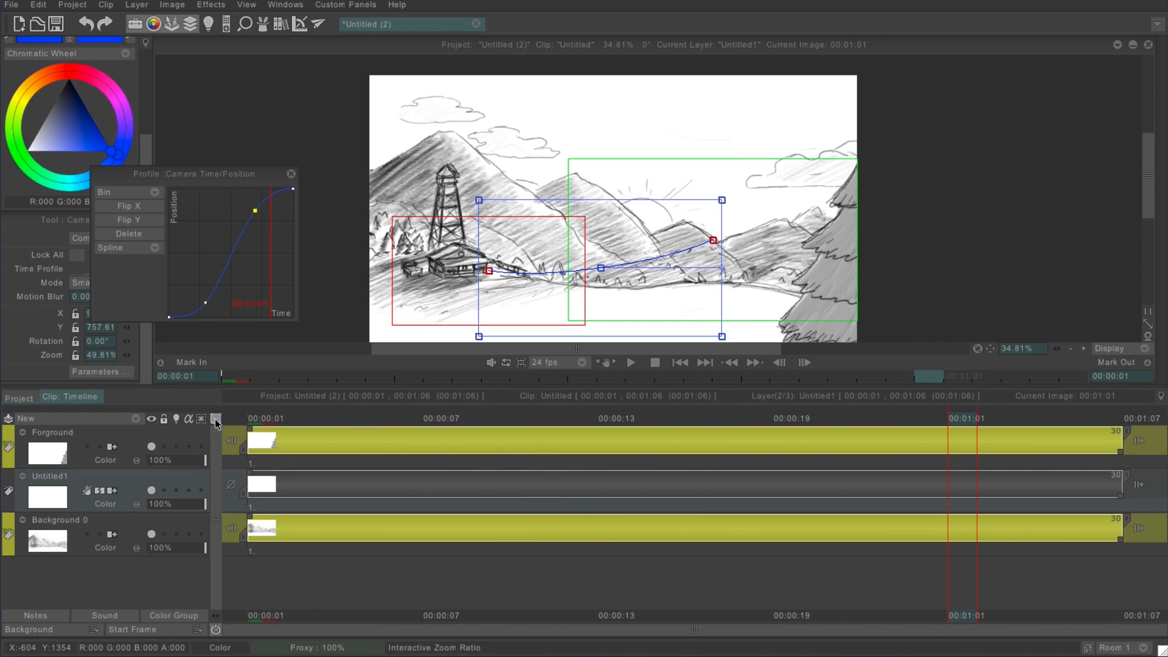
{"action": "left_click_drag", "start_coordinate": [216, 419], "coordinate": [417, 403]}
{"action": "left_click_drag", "start_coordinate": [624, 452], "coordinate": [1031, 454]}
{"action": "left_click_drag", "start_coordinate": [624, 495], "coordinate": [1030, 496]}
{"action": "left_click_drag", "start_coordinate": [624, 540], "coordinate": [1029, 539]}
{"action": "left_click_drag", "start_coordinate": [1030, 453], "coordinate": [1143, 453]}
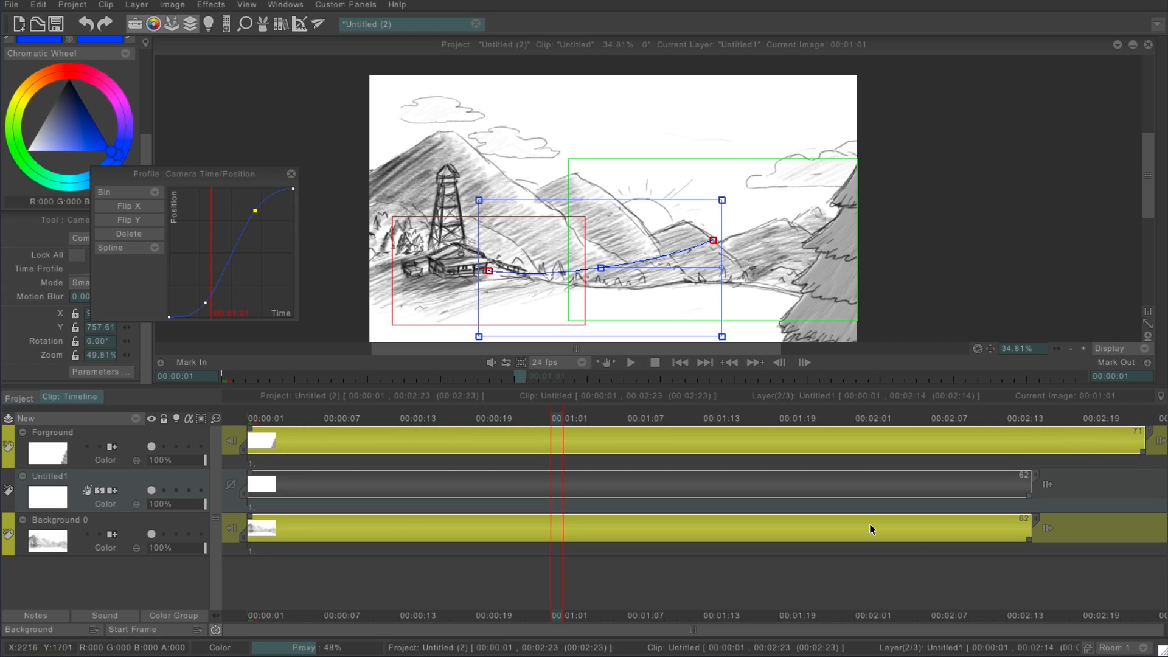
- Extend all three layers to 149 frames each
{"action": "mouse_move", "coordinate": [216, 419]}
{"action": "left_mouse_down"}
{"action": "mouse_move", "coordinate": [235, 429]}
{"action": "mouse_move", "coordinate": [198, 426]}
{"action": "left_mouse_up"}
{"action": "left_click_drag", "start_coordinate": [625, 452], "coordinate": [1041, 452]}
{"action": "left_click_drag", "start_coordinate": [578, 496], "coordinate": [1043, 496]}
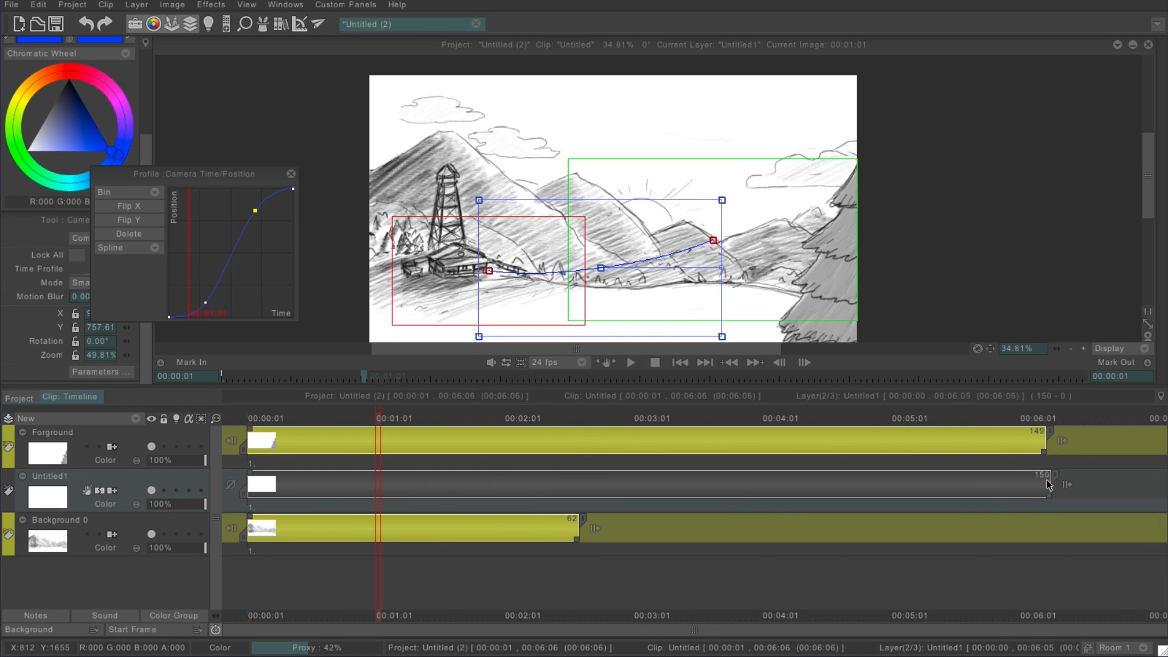
{"action": "left_click_drag", "start_coordinate": [578, 540], "coordinate": [1043, 541]}
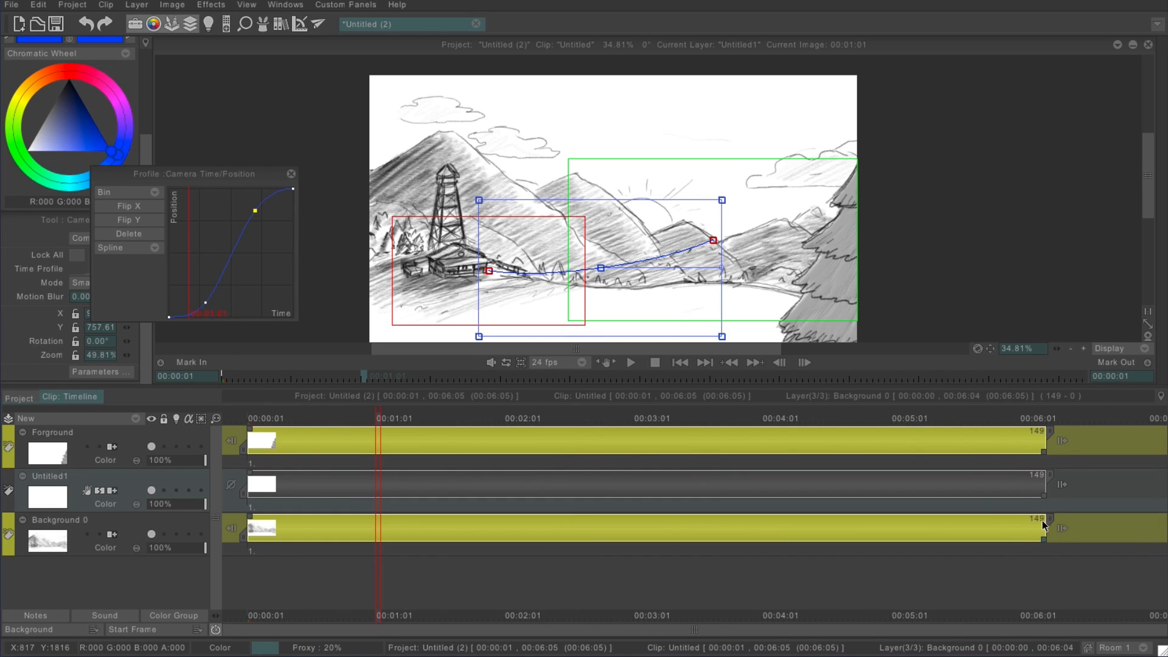
- Trim all three layers to 144 frames so they end at 00:06:00, and preview the camera move from the first frame
{"action": "left_click", "coordinate": [1019, 419]}
{"action": "left_click_drag", "start_coordinate": [1044, 452], "coordinate": [1017, 452]}
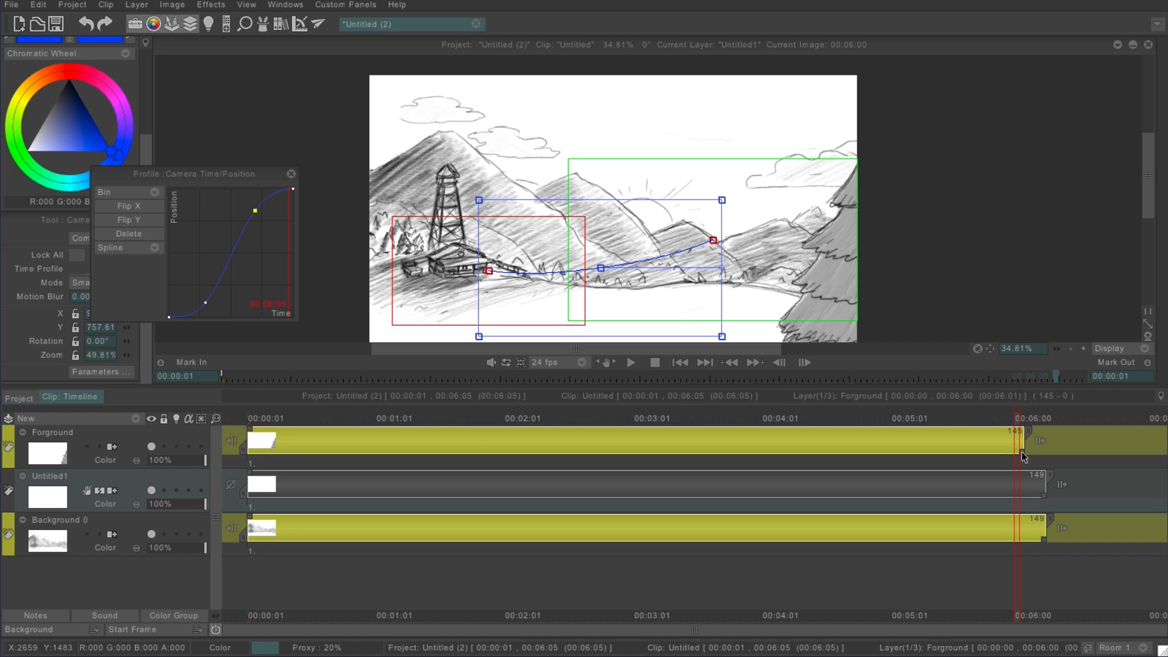
{"action": "left_click_drag", "start_coordinate": [1043, 496], "coordinate": [1017, 495]}
{"action": "left_click_drag", "start_coordinate": [1044, 539], "coordinate": [1018, 540]}
{"action": "left_click", "coordinate": [249, 433]}
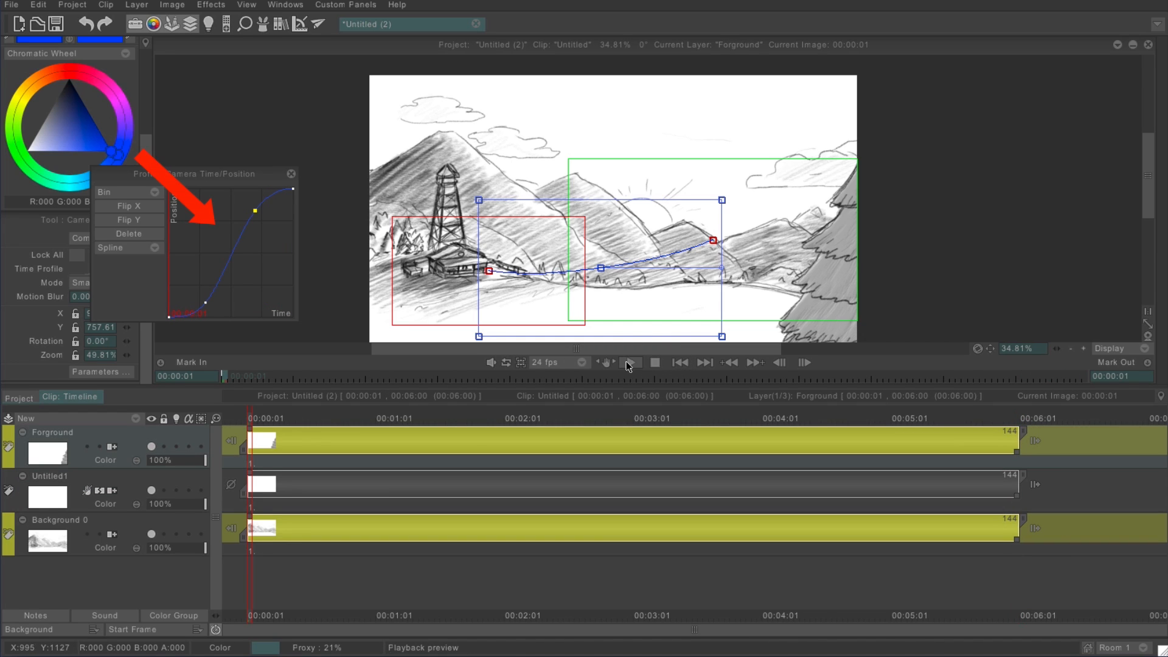
{"action": "left_click", "coordinate": [631, 361]}
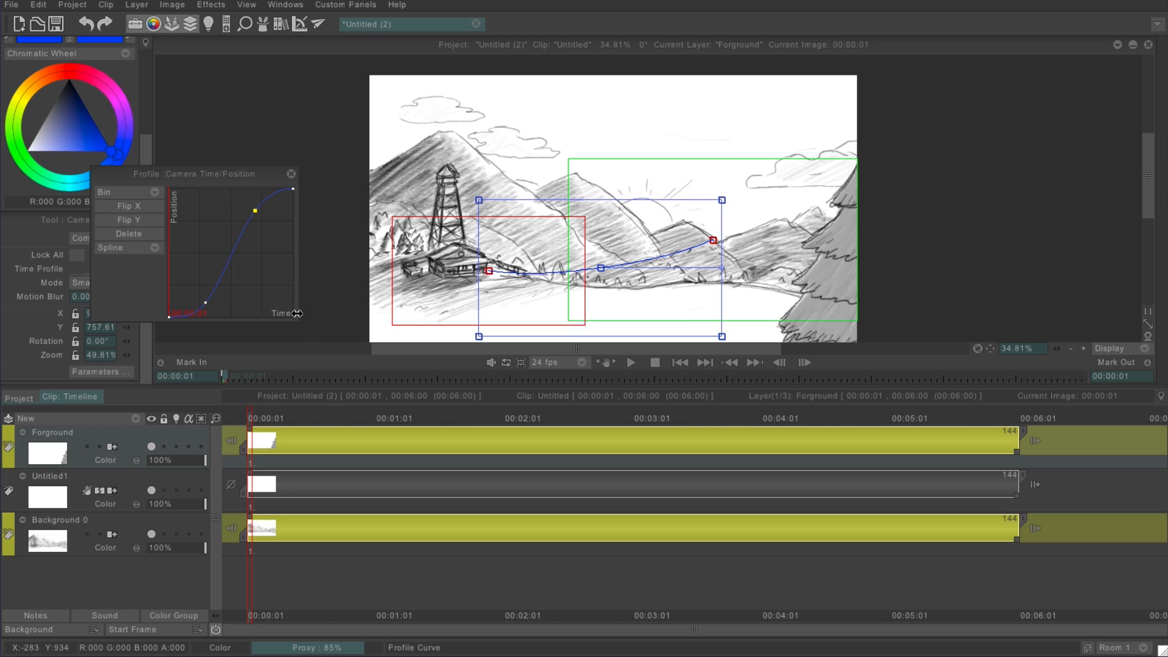
- Widen the time profile window and add a curve point at the starting position at 00:00:13 to hold the opening
{"action": "left_click_drag", "start_coordinate": [297, 313], "coordinate": [348, 311]}
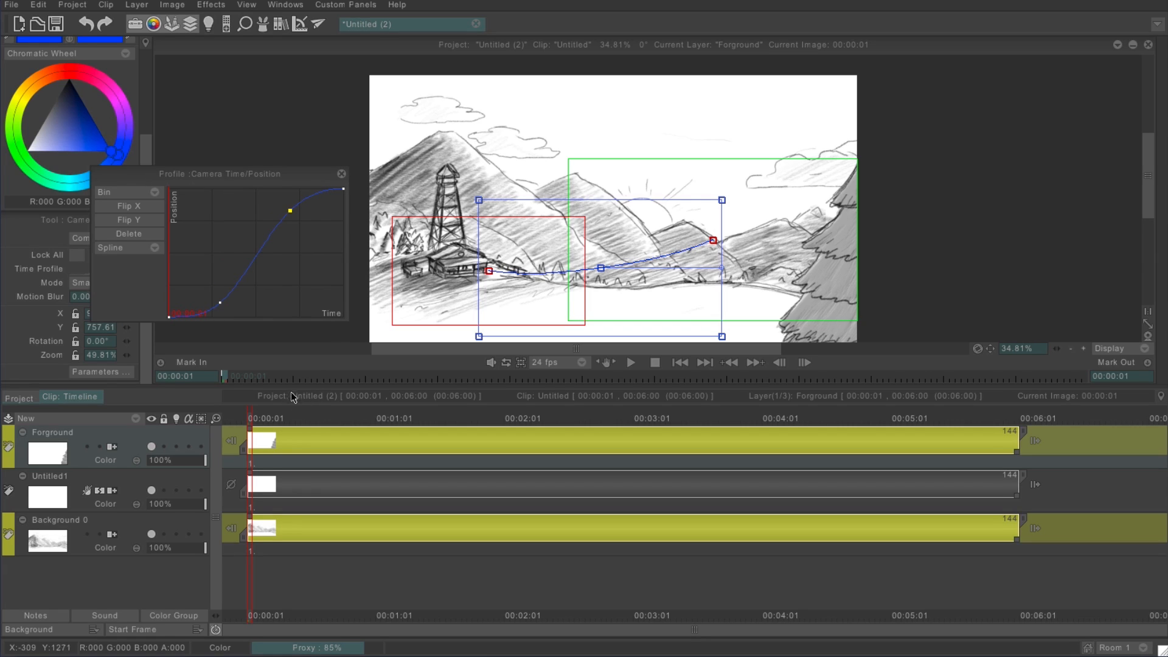
{"action": "left_click_drag", "start_coordinate": [292, 417], "coordinate": [308, 416]}
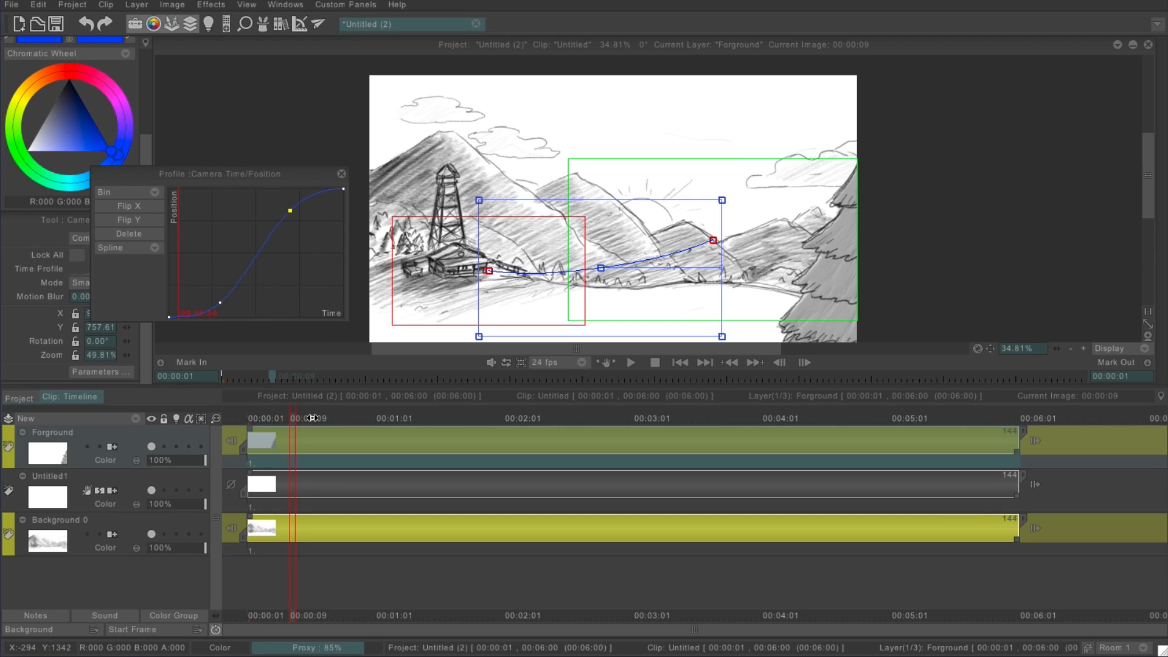
{"action": "left_click_drag", "start_coordinate": [349, 299], "coordinate": [518, 285]}
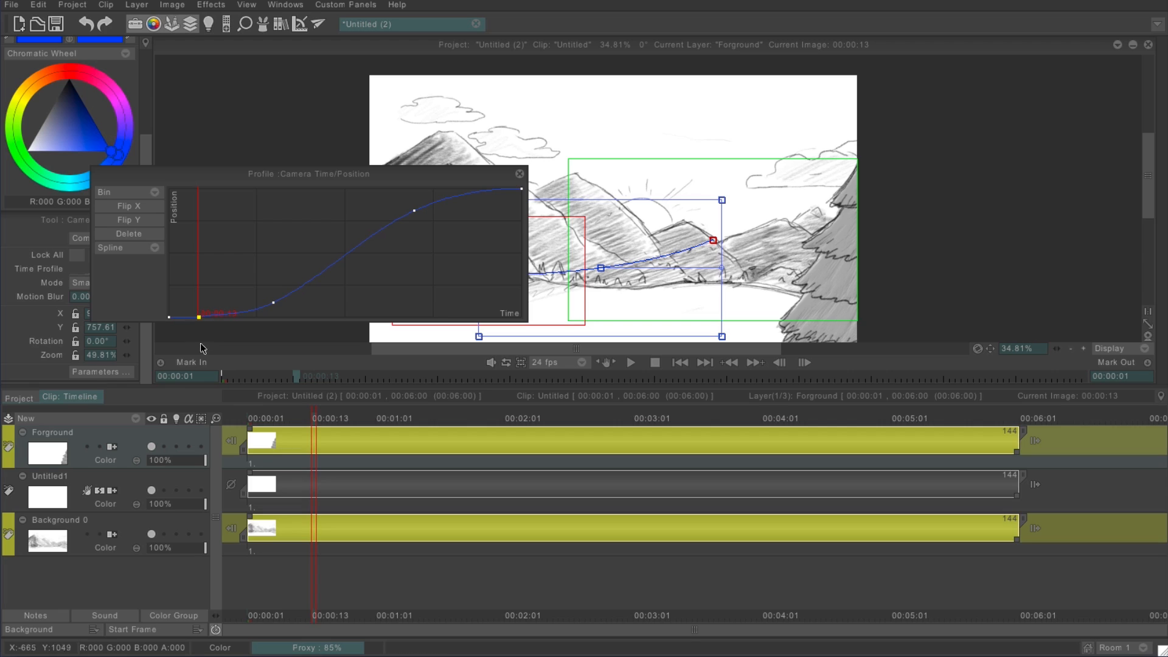
{"action": "left_click_drag", "start_coordinate": [198, 321], "coordinate": [197, 323]}
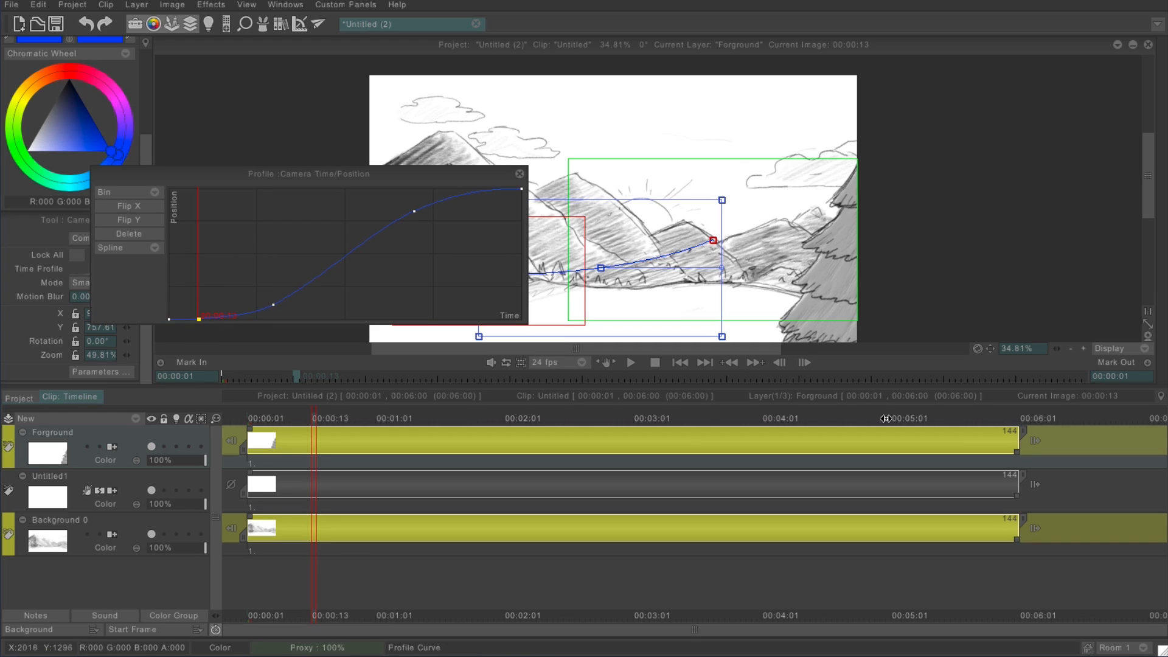
- Add a time profile point at the end position at 00:05:03 to hold the closing view
{"action": "left_click_drag", "start_coordinate": [889, 409], "coordinate": [889, 412]}
{"action": "left_click", "coordinate": [914, 419]}
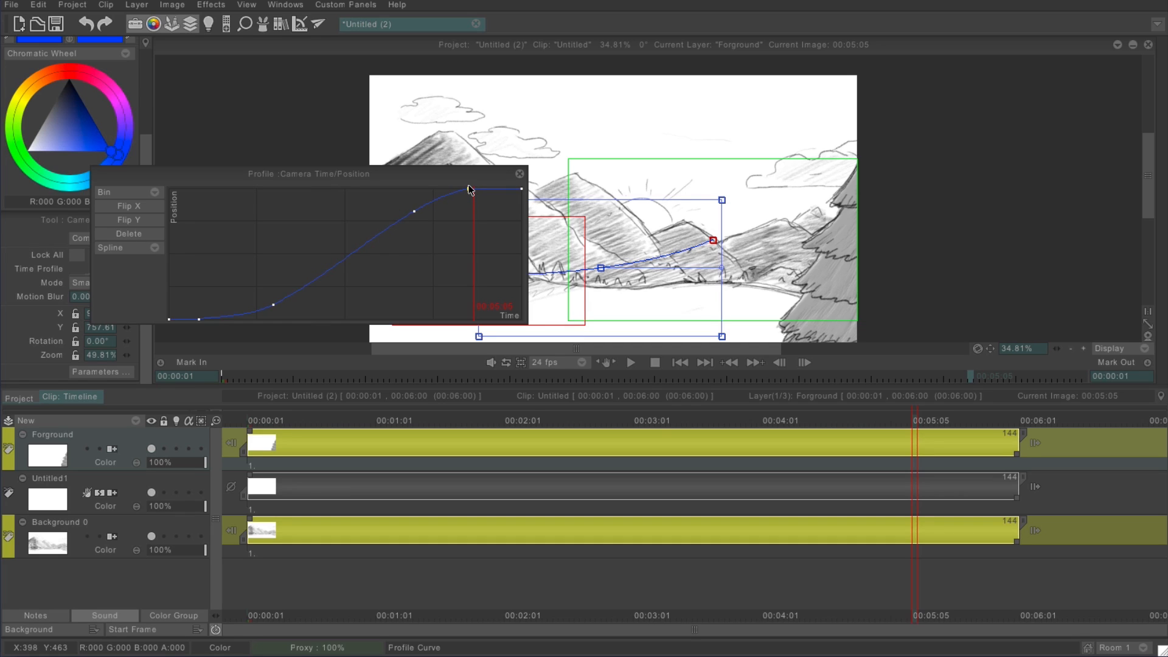
{"action": "left_click_drag", "start_coordinate": [911, 417], "coordinate": [900, 418]}
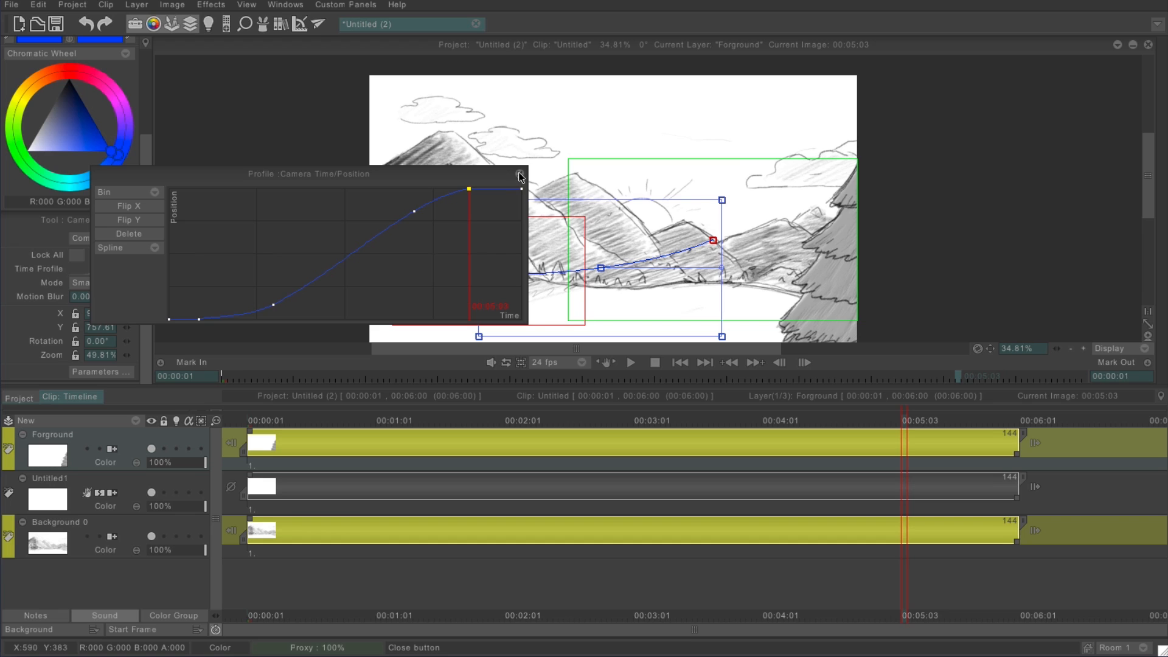
- Move the time profile window off the canvas, preview the camera move, and refine the curve's inner points for longer holds
{"action": "left_click_drag", "start_coordinate": [460, 174], "coordinate": [385, 373]}
{"action": "left_click", "coordinate": [630, 363]}
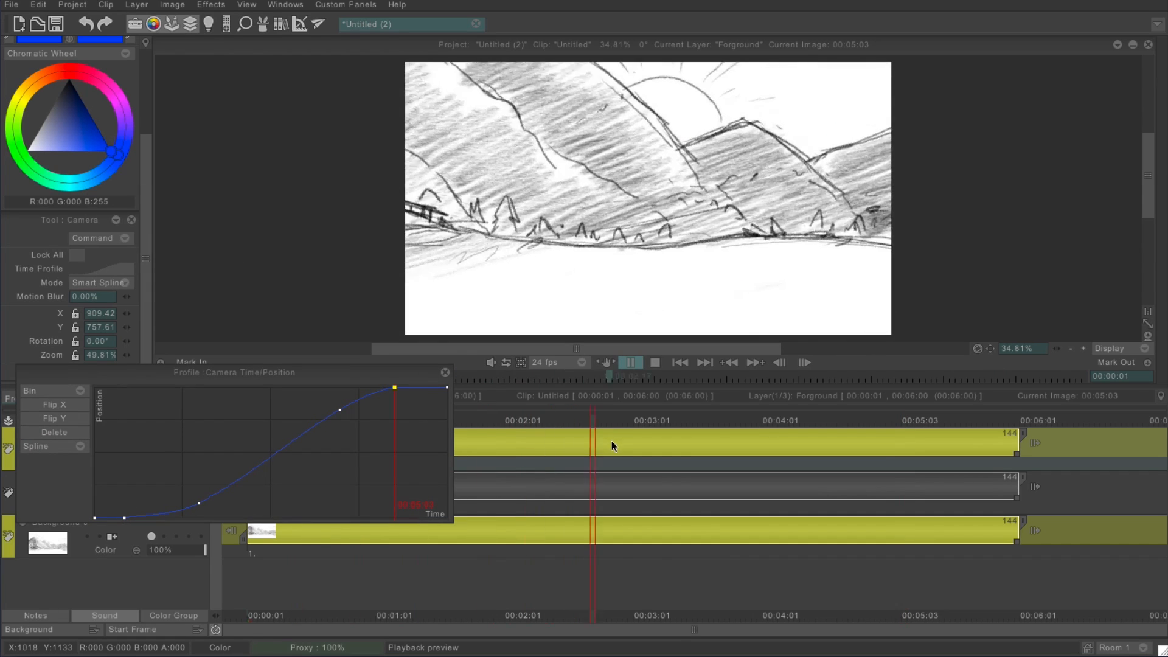
{"action": "left_click", "coordinate": [652, 362]}
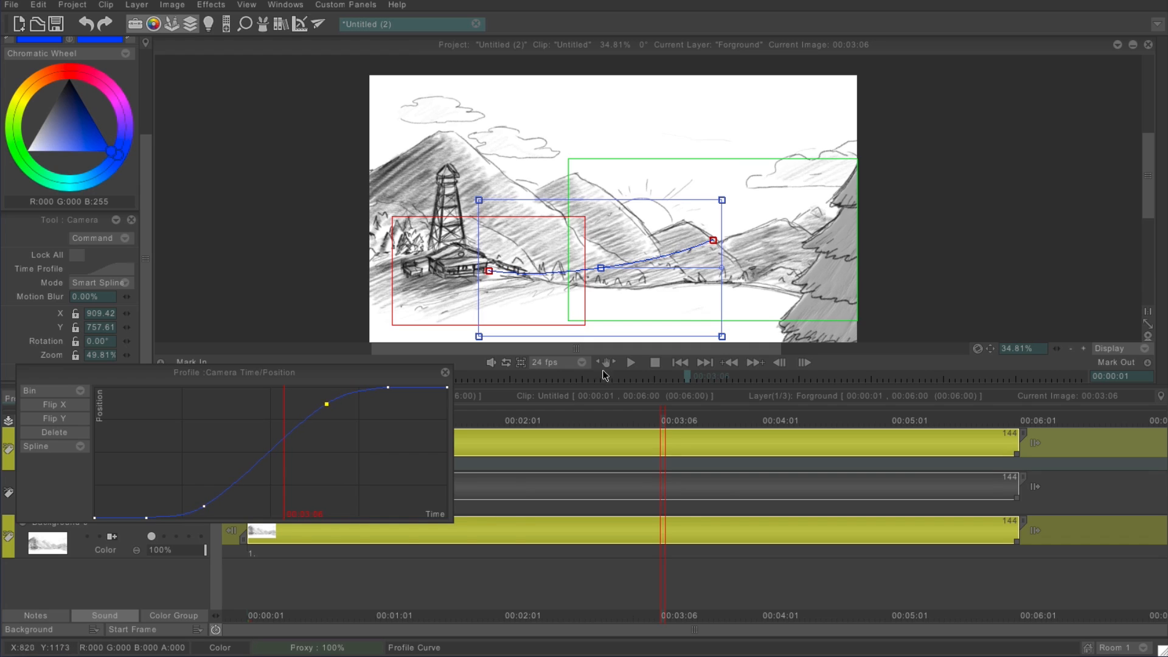
- Set the camera's Motion Blur to 7%, preview the move, and scrub through MotionBlur Test.mov to examine the blur
{"action": "key", "text": "space"}
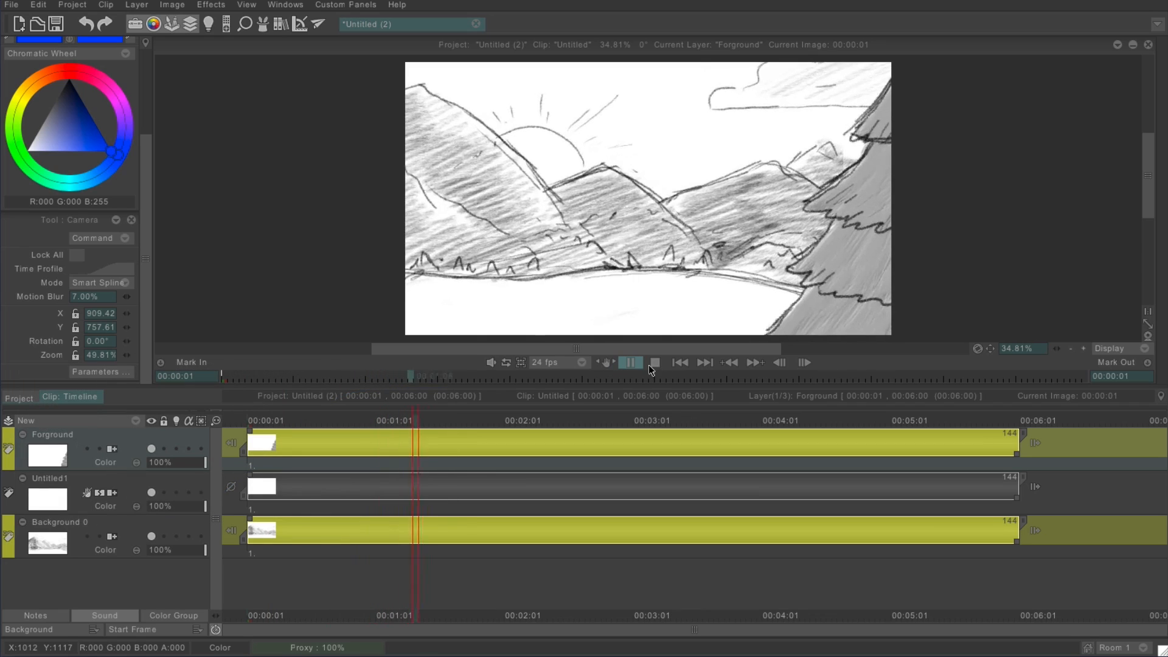
{"action": "left_click", "coordinate": [652, 362]}
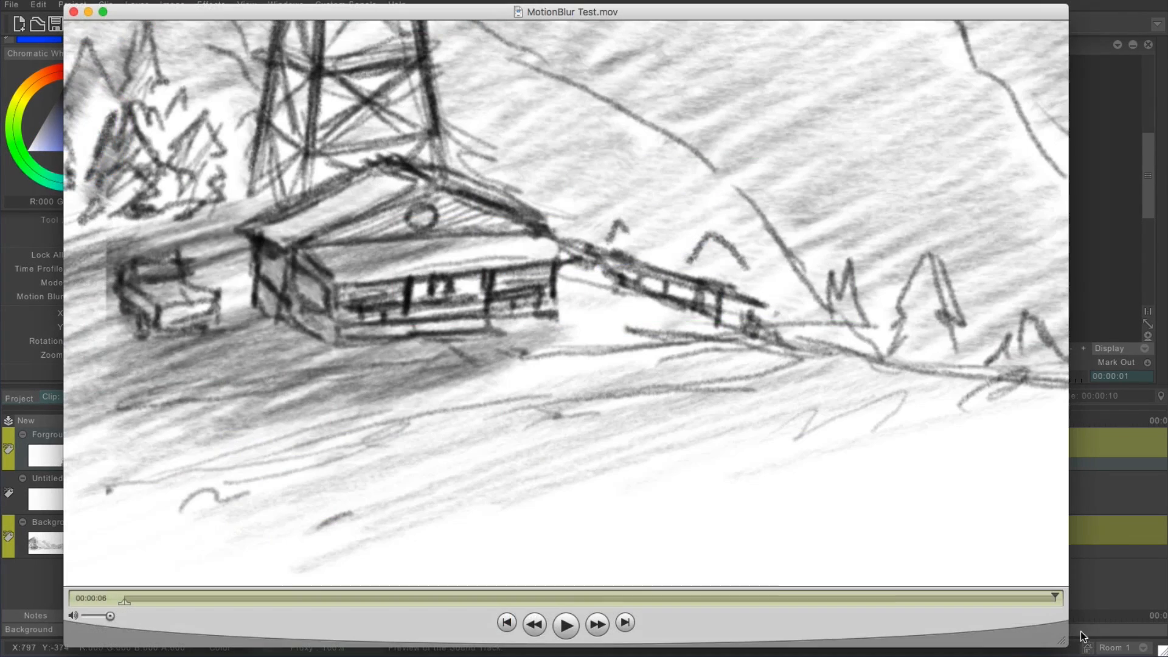
{"action": "left_click_drag", "start_coordinate": [145, 601], "coordinate": [91, 601]}
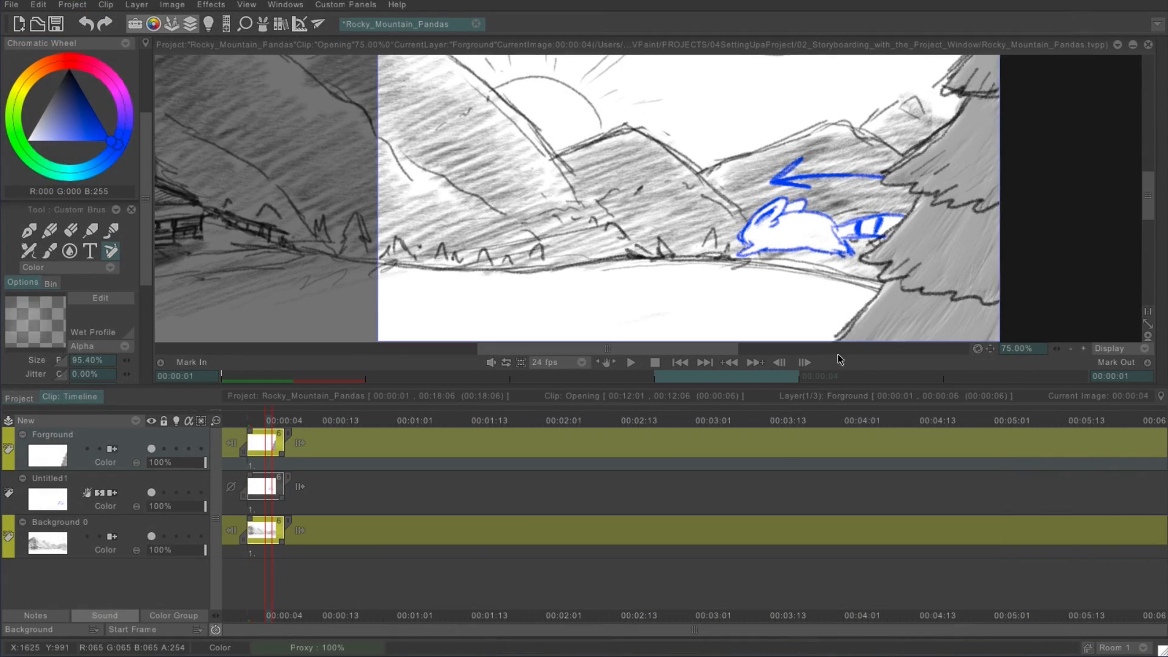
- In the Rocky_Mountain_Pandas project, turn on the light table and sketch a blue standing panda with a striped tail on the Untitled1 layer
{"action": "left_click", "coordinate": [51, 478]}
{"action": "left_click", "coordinate": [177, 420]}
{"action": "left_click", "coordinate": [243, 484]}
{"action": "mouse_move", "coordinate": [686, 254]}
{"action": "left_mouse_down"}
{"action": "mouse_move", "coordinate": [724, 271]}
{"action": "mouse_move", "coordinate": [785, 231]}
{"action": "mouse_move", "coordinate": [749, 194]}
{"action": "mouse_move", "coordinate": [817, 224]}
{"action": "left_mouse_up"}
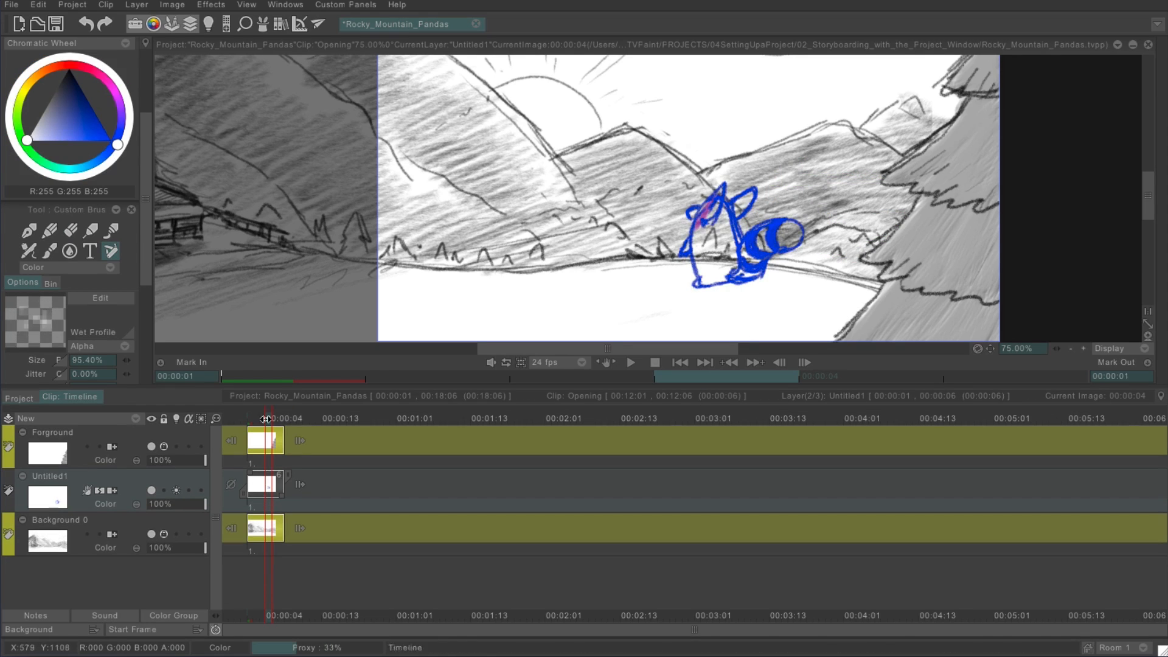
{"action": "mouse_move", "coordinate": [705, 200]}
{"action": "left_mouse_down"}
{"action": "mouse_move", "coordinate": [711, 243]}
{"action": "mouse_move", "coordinate": [741, 259]}
{"action": "mouse_move", "coordinate": [686, 247]}
{"action": "left_mouse_up"}
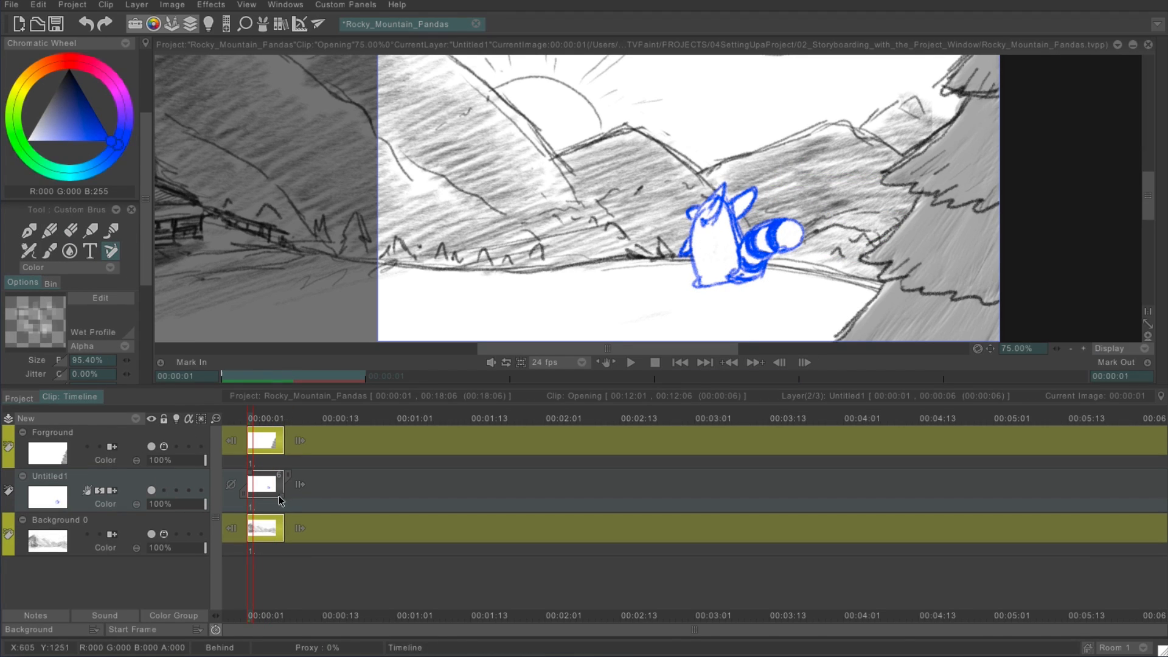
- Open the last Opening clip from the storyboard and sketch a blue panda on all fours in the starting camera frame on the Untitled1 layer
{"action": "left_click", "coordinate": [33, 399]}
{"action": "double_click", "coordinate": [662, 475]}
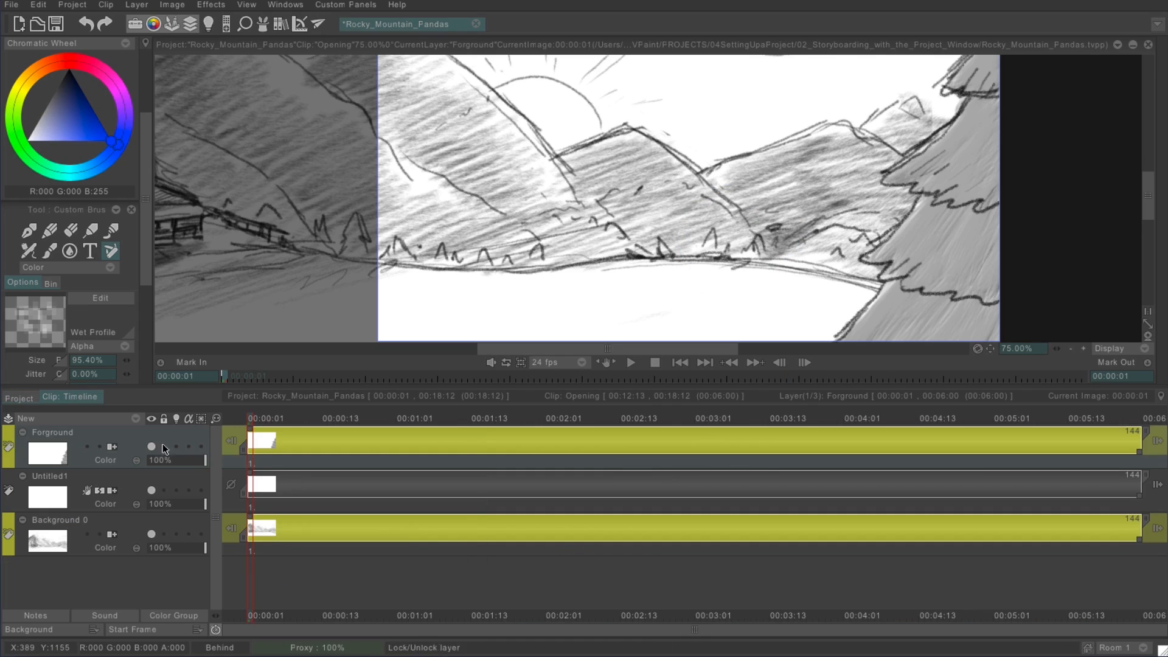
{"action": "scroll", "coordinate": [712, 215], "scroll_direction": "down", "scroll_amount": 3}
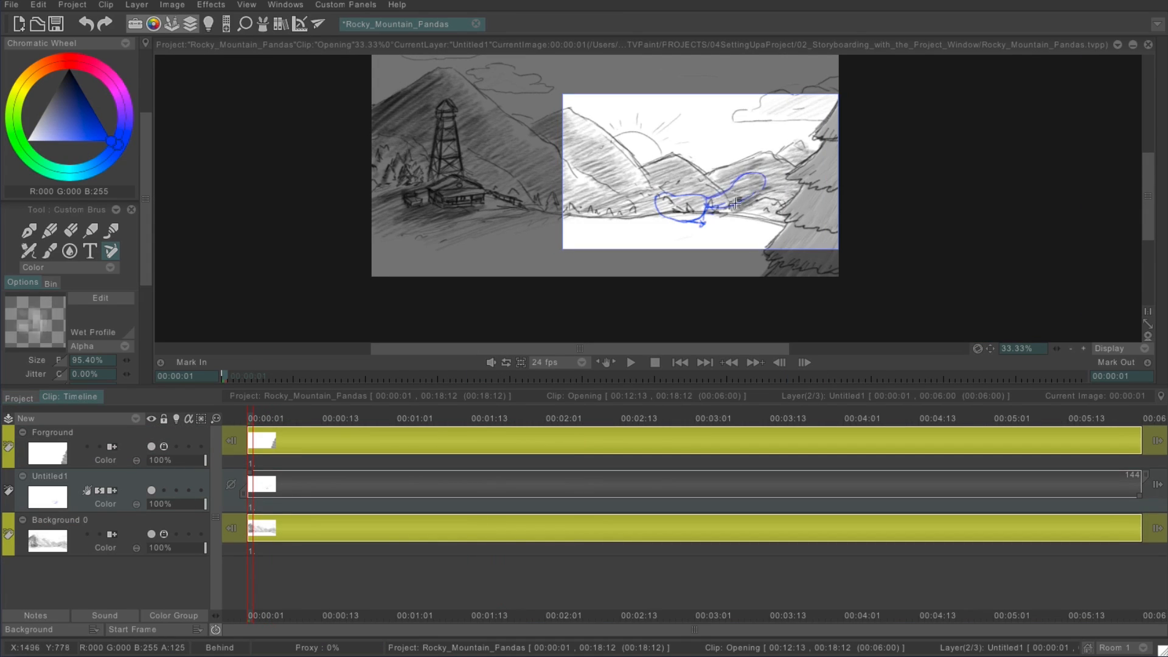
{"action": "scroll", "coordinate": [647, 197], "scroll_direction": "up", "scroll_amount": 1}
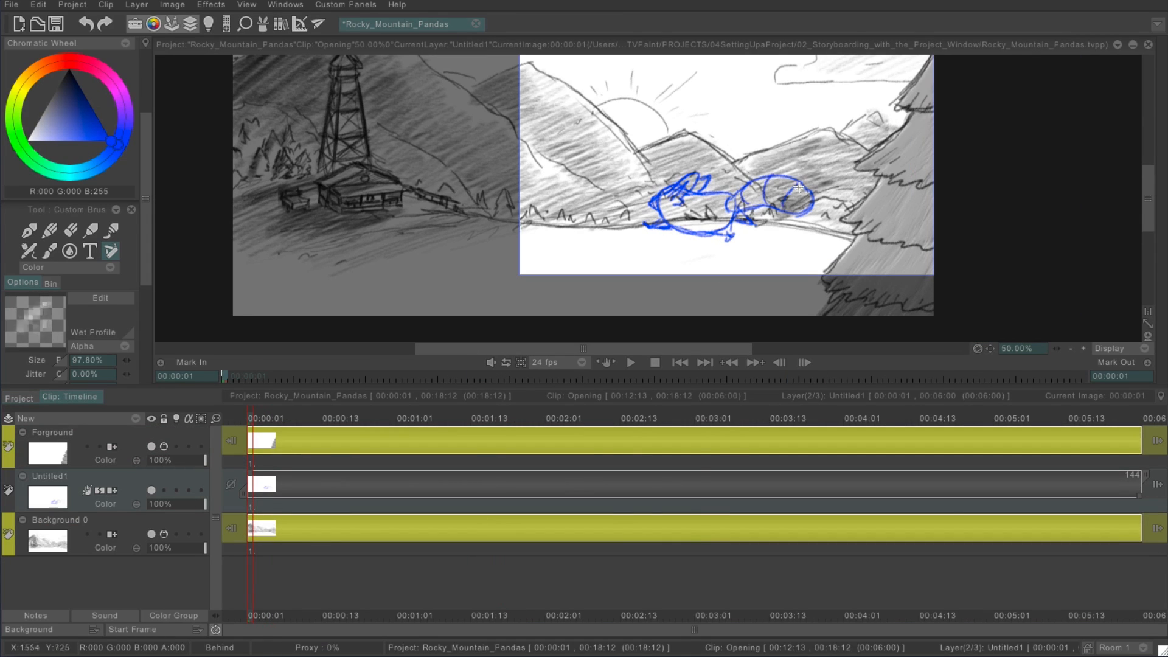
- At 00:03:11 on the Untitled1 layer, sketch a blue panda with a raised striped tail running toward the cabin
{"action": "left_click_drag", "start_coordinate": [475, 420], "coordinate": [760, 450]}
{"action": "mouse_move", "coordinate": [473, 233]}
{"action": "left_mouse_down"}
{"action": "mouse_move", "coordinate": [538, 233]}
{"action": "mouse_move", "coordinate": [500, 226]}
{"action": "left_mouse_up"}
{"action": "left_click_drag", "start_coordinate": [530, 217], "coordinate": [564, 197]}
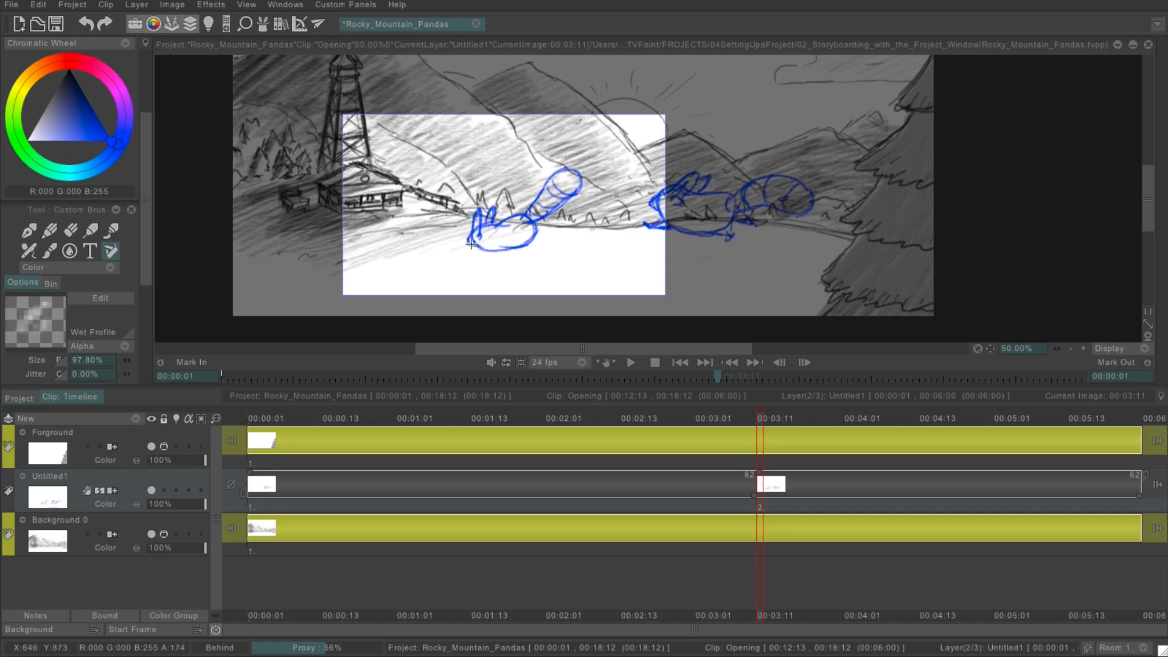
- Near the end of the camera move, sketch the running panda closer to the cabin, undoing and redrawing a stray stroke
{"action": "left_click_drag", "start_coordinate": [760, 419], "coordinate": [1033, 420]}
{"action": "left_click_drag", "start_coordinate": [388, 224], "coordinate": [426, 225]}
{"action": "key", "text": "ctrl+z"}
{"action": "left_click_drag", "start_coordinate": [404, 229], "coordinate": [413, 234]}
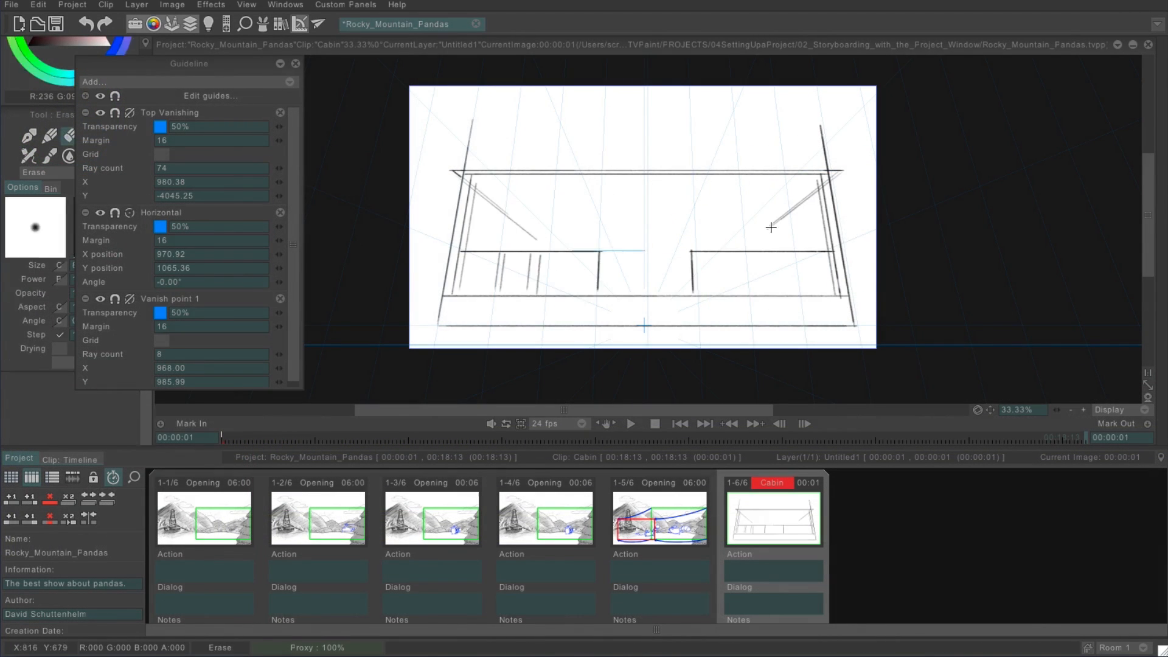
- In the Cabin clip, draw the cabin's porch railings, back wall, front steps, door and roof along the perspective guidelines
{"action": "left_click_drag", "start_coordinate": [746, 253], "coordinate": [751, 294]}
{"action": "left_click_drag", "start_coordinate": [511, 217], "coordinate": [784, 217]}
{"action": "mouse_move", "coordinate": [545, 315]}
{"action": "left_mouse_down"}
{"action": "mouse_move", "coordinate": [696, 314]}
{"action": "mouse_move", "coordinate": [737, 331]}
{"action": "left_mouse_up"}
{"action": "left_click_drag", "start_coordinate": [627, 234], "coordinate": [627, 292]}
{"action": "left_click_drag", "start_coordinate": [626, 231], "coordinate": [670, 230]}
{"action": "mouse_move", "coordinate": [454, 171]}
{"action": "left_mouse_down"}
{"action": "mouse_move", "coordinate": [843, 163]}
{"action": "mouse_move", "coordinate": [780, 162]}
{"action": "left_mouse_up"}
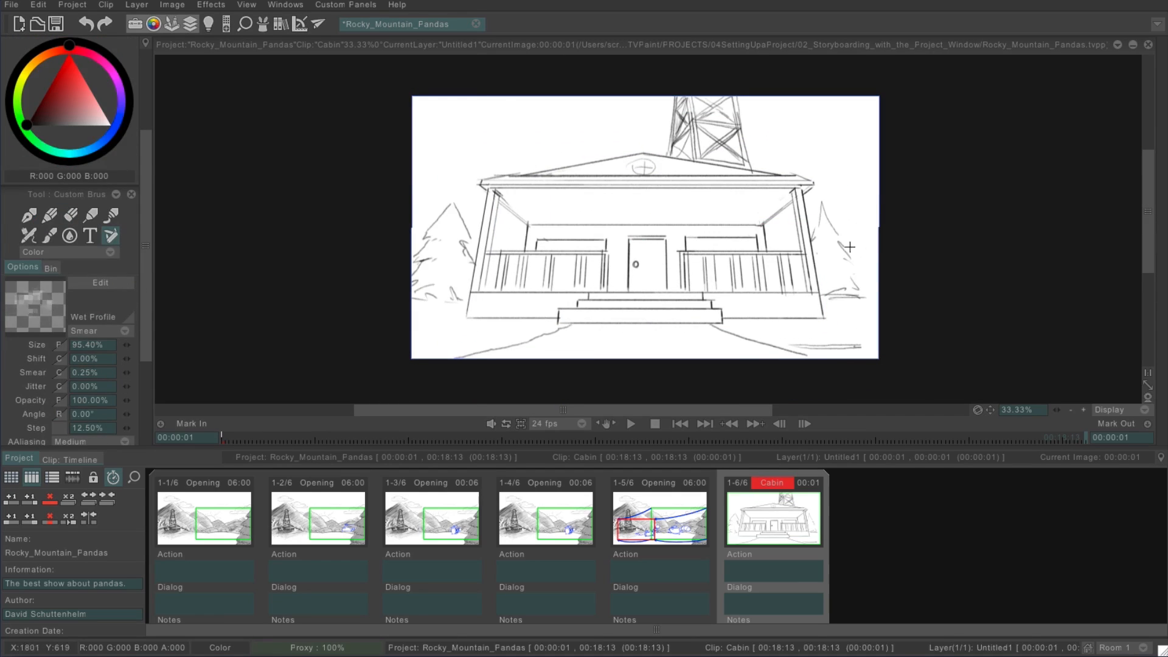
- Shade the cabin's porch and front with soft pencil strokes and fill in the trees and hills behind it
{"action": "left_click_drag", "start_coordinate": [511, 198], "coordinate": [784, 204]}
{"action": "left_click_drag", "start_coordinate": [535, 234], "coordinate": [754, 244]}
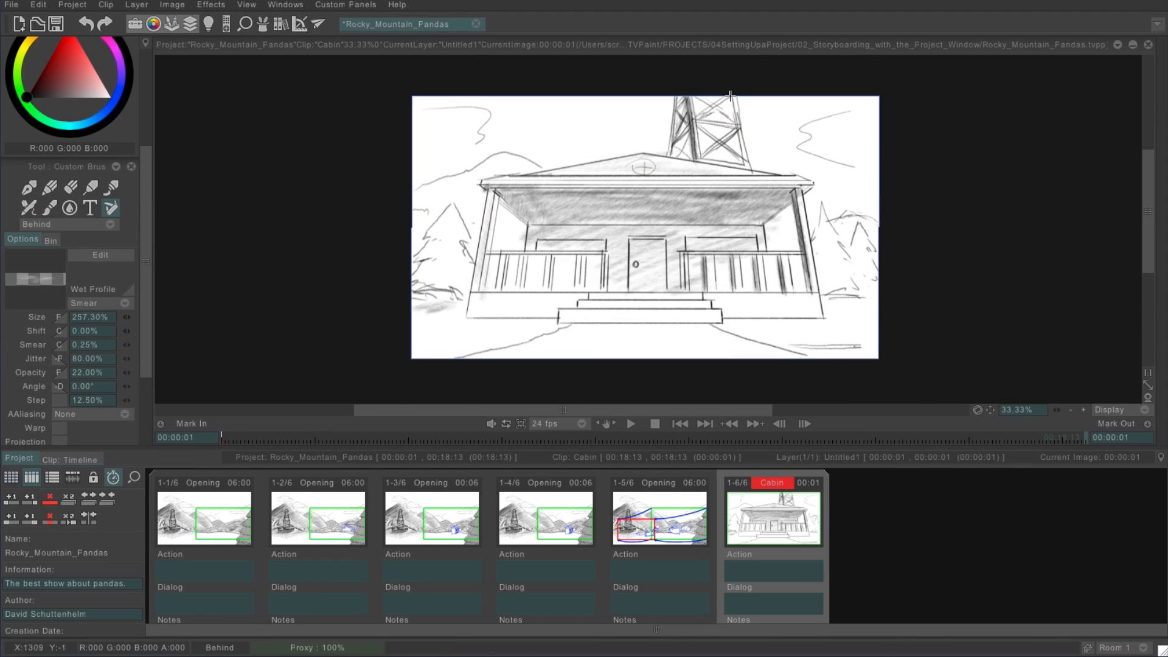
{"action": "left_click_drag", "start_coordinate": [478, 304], "coordinate": [556, 304]}
{"action": "left_click_drag", "start_coordinate": [420, 207], "coordinate": [487, 176]}
- Bring up the perspective guidelines, sketch further on the storyboard drawing, and collapse the Guideline window
{"action": "left_click", "coordinate": [299, 24]}
{"action": "mouse_move", "coordinate": [539, 243]}
{"action": "left_mouse_down"}
{"action": "mouse_move", "coordinate": [605, 243]}
{"action": "mouse_move", "coordinate": [659, 283]}
{"action": "left_mouse_up"}
{"action": "left_click", "coordinate": [383, 96]}
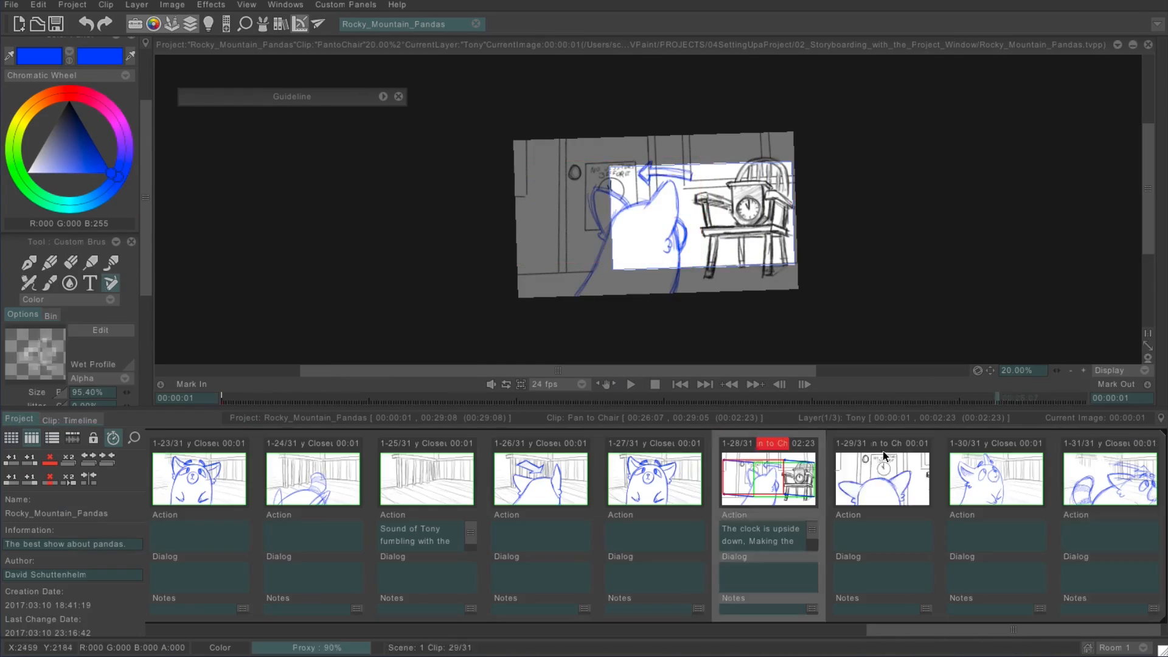
- In the Bite Apple Closeup clip, sketch the panda's second pose in blue over the light-table drawing on the Untitled1 layer
{"action": "right_click", "coordinate": [882, 451]}
{"action": "left_click", "coordinate": [977, 466]}
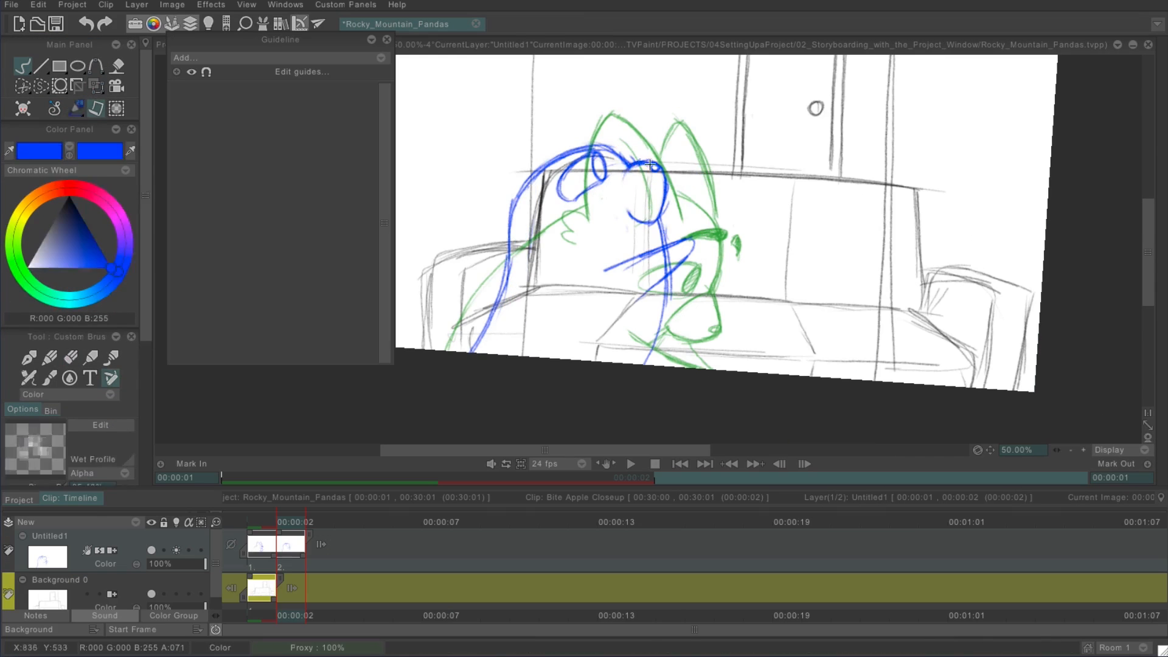
{"action": "left_click_drag", "start_coordinate": [547, 163], "coordinate": [491, 229]}
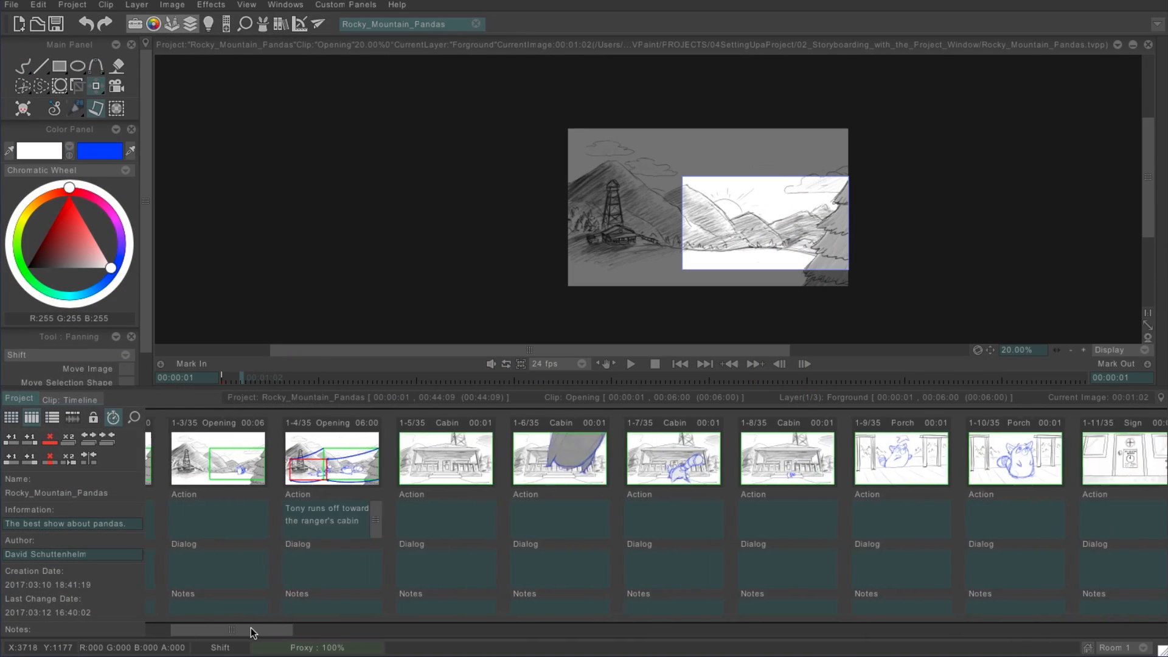
- Return to the first Opening panel to review the storyboard from the start
{"action": "left_click_drag", "start_coordinate": [250, 627], "coordinate": [172, 627]}
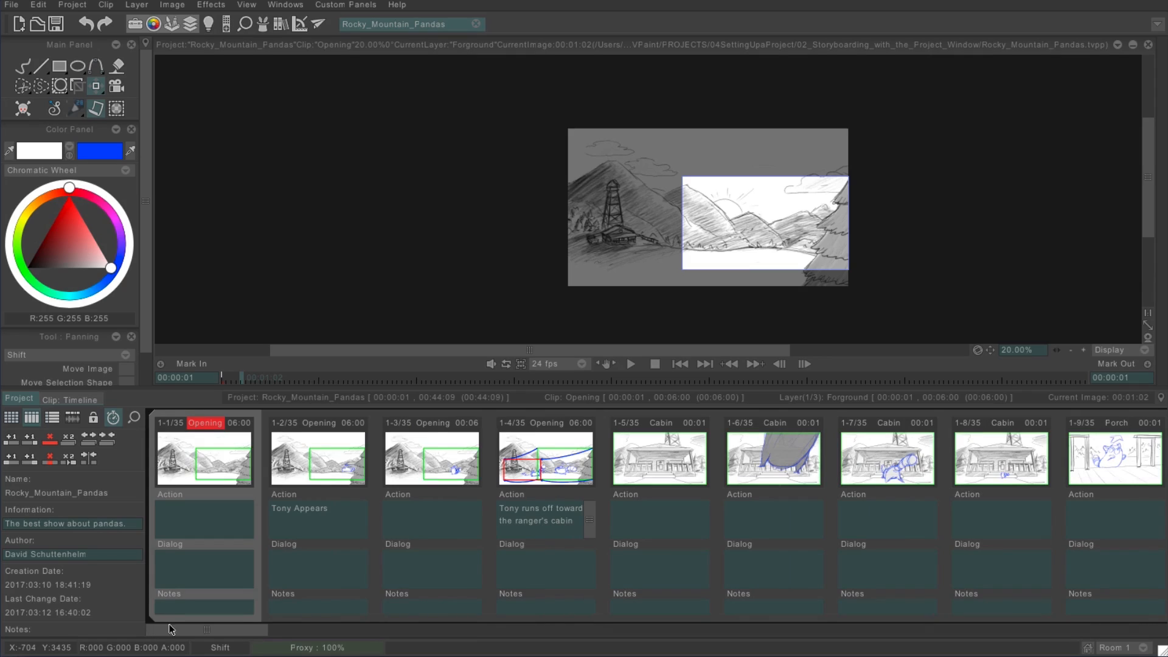